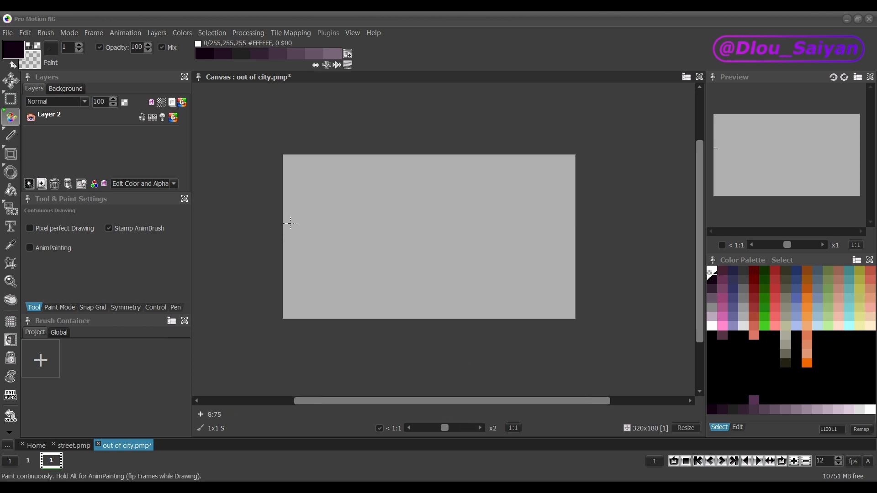
Draw a wavy hill line across the canvas and add short branching strokes at both side edges.
{"action": "mouse_move", "coordinate": [291, 223]}
{"action": "left_mouse_down"}
{"action": "mouse_move", "coordinate": [344, 206]}
{"action": "mouse_move", "coordinate": [398, 224]}
{"action": "mouse_move", "coordinate": [435, 204]}
{"action": "mouse_move", "coordinate": [458, 213]}
{"action": "left_mouse_up"}
{"action": "mouse_move", "coordinate": [519, 213]}
{"action": "left_mouse_down"}
{"action": "mouse_move", "coordinate": [579, 226]}
{"action": "mouse_move", "coordinate": [568, 241]}
{"action": "left_mouse_up"}
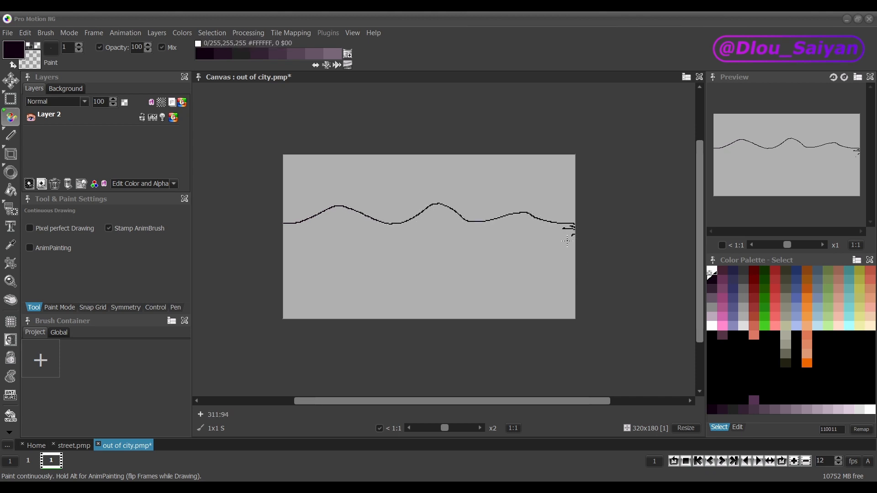
{"action": "mouse_move", "coordinate": [293, 232]}
{"action": "left_mouse_down"}
{"action": "mouse_move", "coordinate": [285, 233]}
{"action": "mouse_move", "coordinate": [295, 224]}
{"action": "left_mouse_up"}
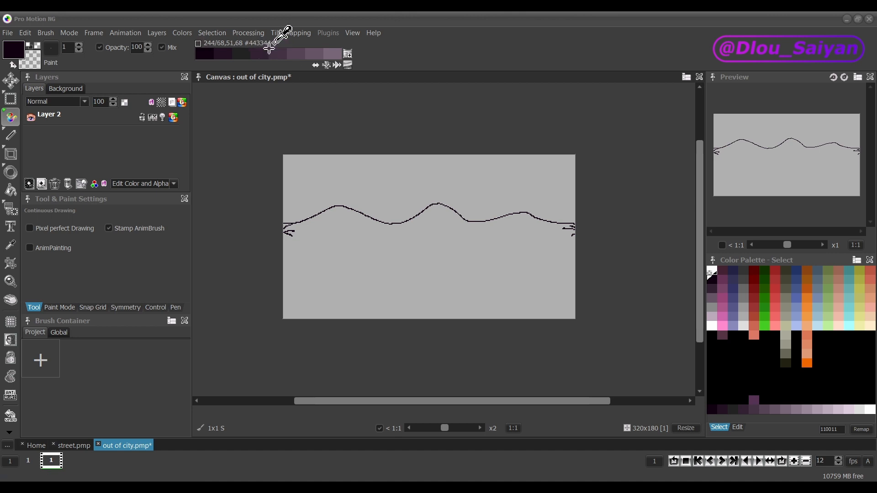
Open the Pattern Drawing settings and move the dialog up on the canvas.
{"action": "left_click", "coordinate": [248, 35]}
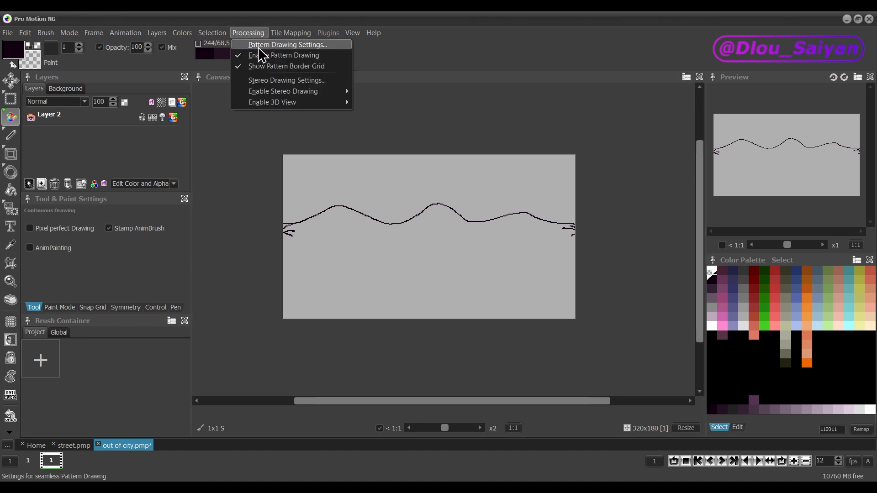
{"action": "left_click", "coordinate": [274, 46]}
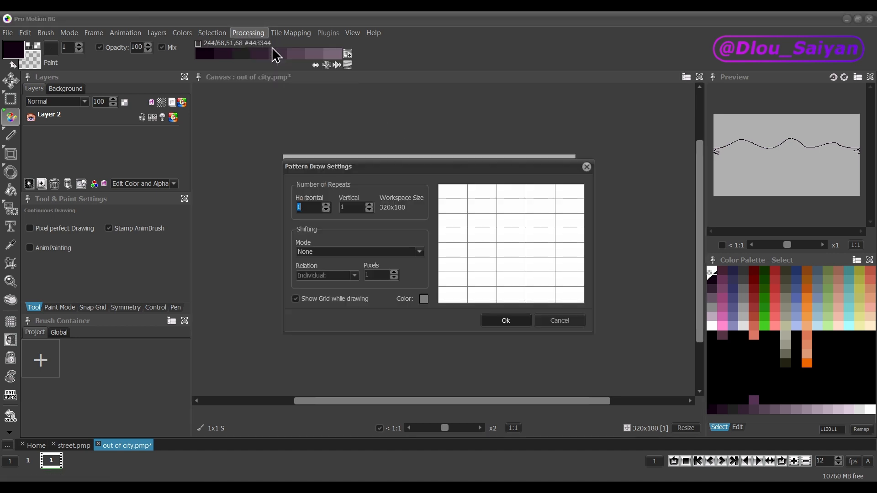
{"action": "mouse_move", "coordinate": [447, 171]}
{"action": "left_mouse_down"}
{"action": "mouse_move", "coordinate": [509, 129]}
{"action": "mouse_move", "coordinate": [489, 97]}
{"action": "mouse_move", "coordinate": [419, 105]}
{"action": "mouse_move", "coordinate": [462, 90]}
{"action": "left_mouse_up"}
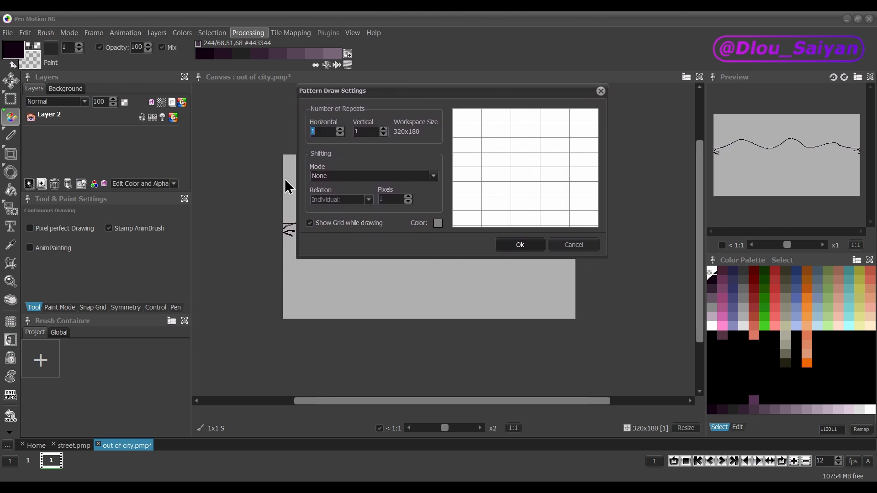
Set the pattern shifting mode to Horizontal with an individual offset of 18 pixels.
{"action": "left_click", "coordinate": [325, 132]}
{"action": "left_click", "coordinate": [368, 131]}
{"action": "left_click", "coordinate": [377, 178]}
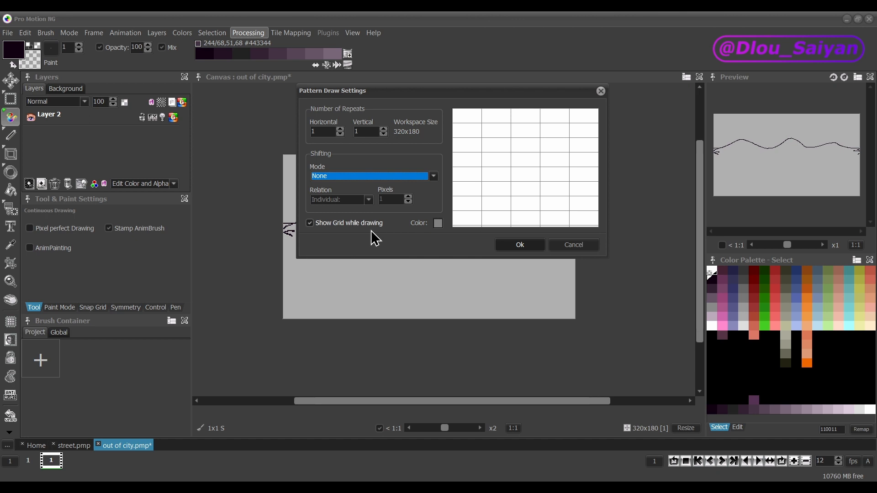
{"action": "left_click", "coordinate": [349, 179]}
{"action": "left_click", "coordinate": [336, 195]}
{"action": "left_click", "coordinate": [410, 197]}
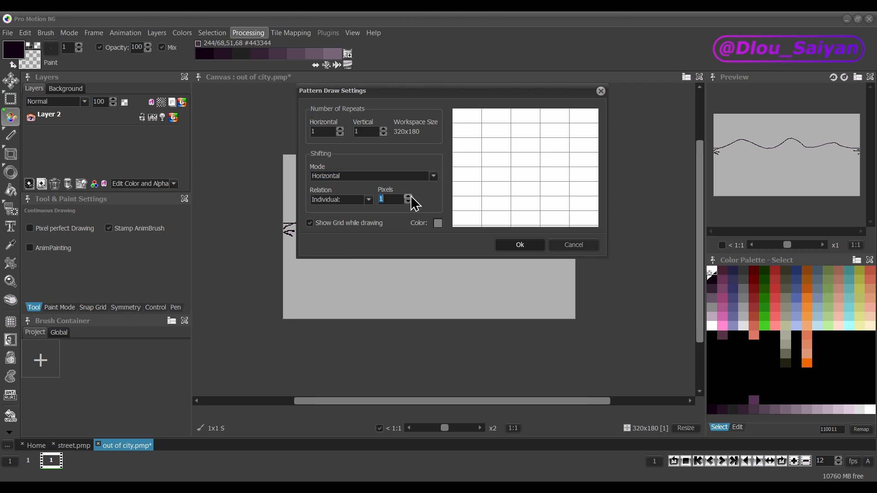
{"action": "left_click", "coordinate": [408, 197]}
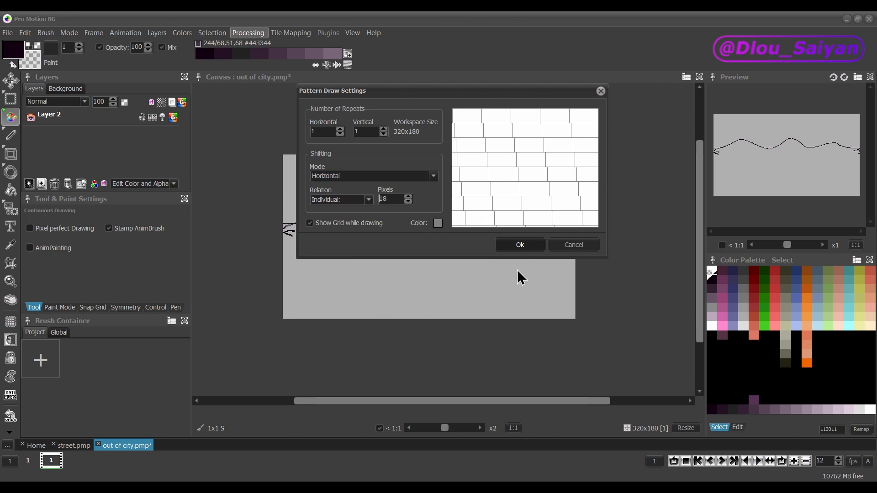
Try the 1/2 shift relation, return it to Individual, and set the shifting mode back to None.
{"action": "left_click", "coordinate": [368, 200]}
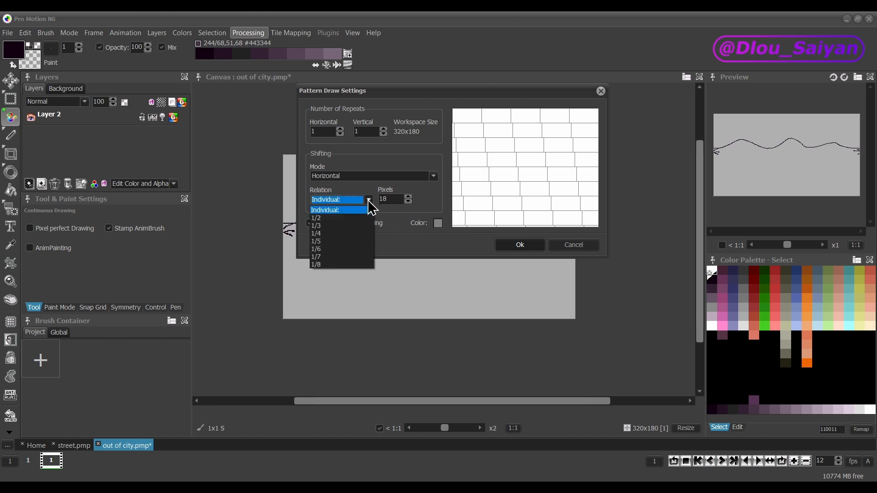
{"action": "left_click", "coordinate": [319, 218]}
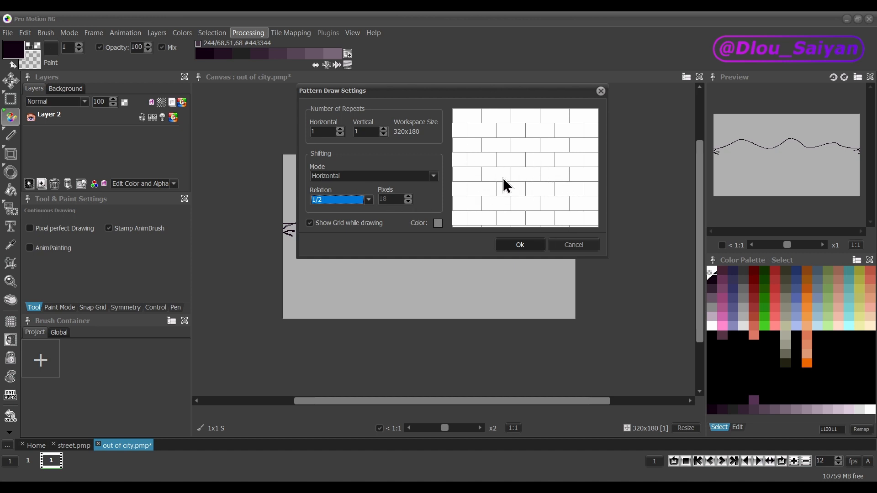
{"action": "left_click", "coordinate": [361, 199]}
{"action": "left_click", "coordinate": [352, 209]}
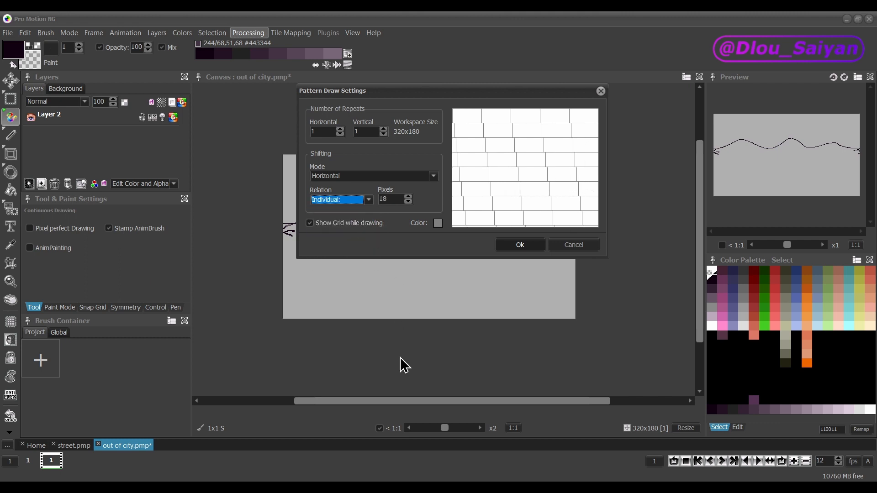
{"action": "left_click", "coordinate": [393, 199]}
{"action": "left_click", "coordinate": [382, 176]}
{"action": "left_click", "coordinate": [377, 186]}
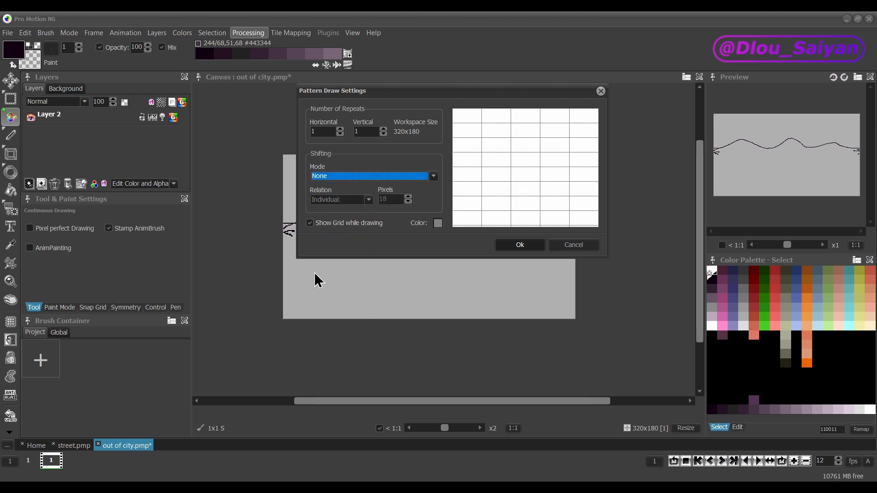
Set the pattern's horizontal repeats to 3 and apply the settings to the canvas.
{"action": "left_click", "coordinate": [340, 130]}
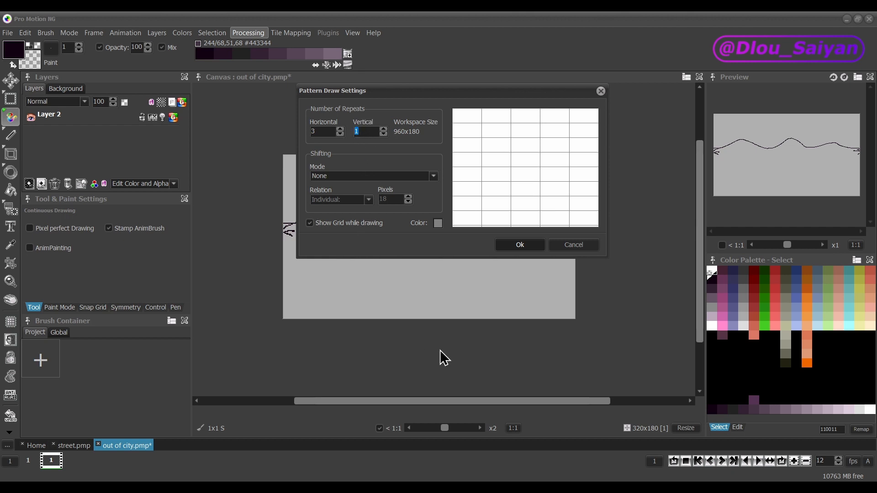
{"action": "left_click", "coordinate": [521, 245]}
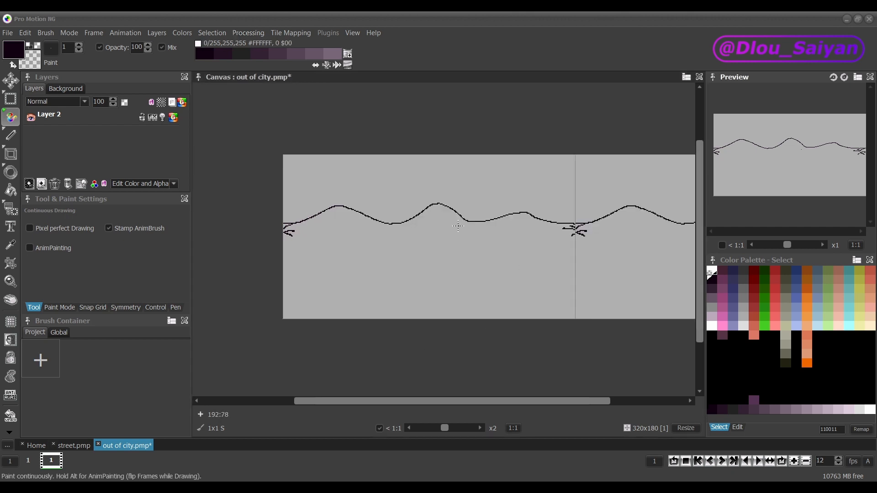
{"action": "scroll", "coordinate": [439, 323], "scroll_direction": "down", "scroll_amount": 3}
{"action": "key", "text": "plus"}
{"action": "key", "text": "plus"}
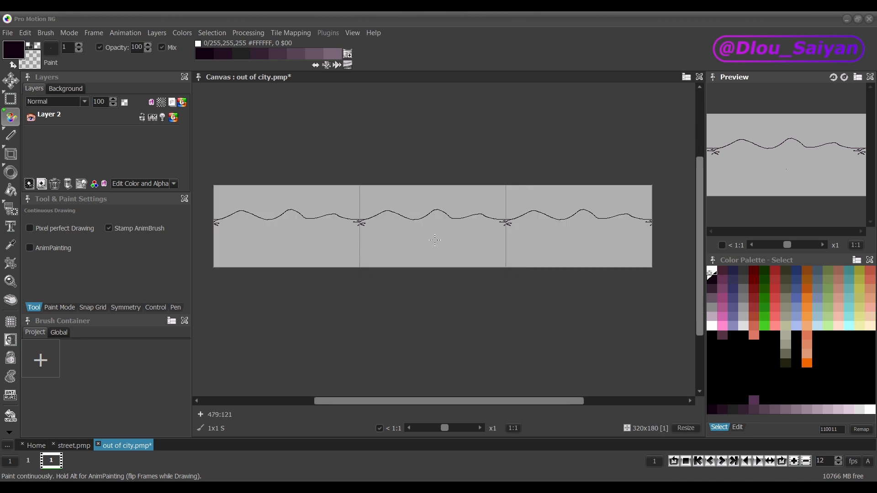
Draw four small looped scribbles below the wavy line in the middle tile.
{"action": "left_click_drag", "start_coordinate": [378, 239], "coordinate": [448, 249]}
{"action": "left_click_drag", "start_coordinate": [477, 249], "coordinate": [487, 237]}
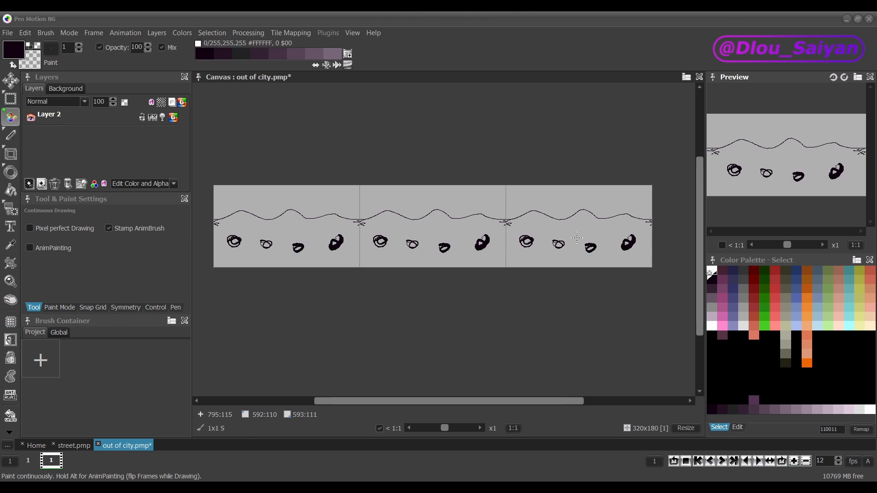
Undo the scribbles, the edge strokes and the wavy line until the canvas is blank.
{"action": "key", "text": "ctrl+z"}
{"action": "key", "text": "ctrl+z"}
{"action": "key", "text": "ctrl+z"}
{"action": "key", "text": "ctrl+z"}
{"action": "key", "text": "ctrl+z"}
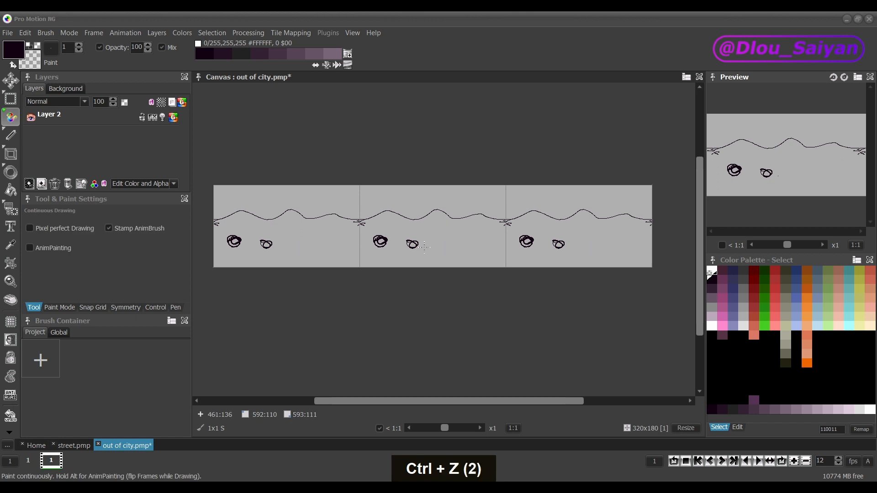
{"action": "key", "text": "ctrl+z"}
Draw a two-hump wavy line across the middle tile and join its ends over the tile border.
{"action": "scroll", "coordinate": [245, 215], "scroll_direction": "up", "scroll_amount": 2}
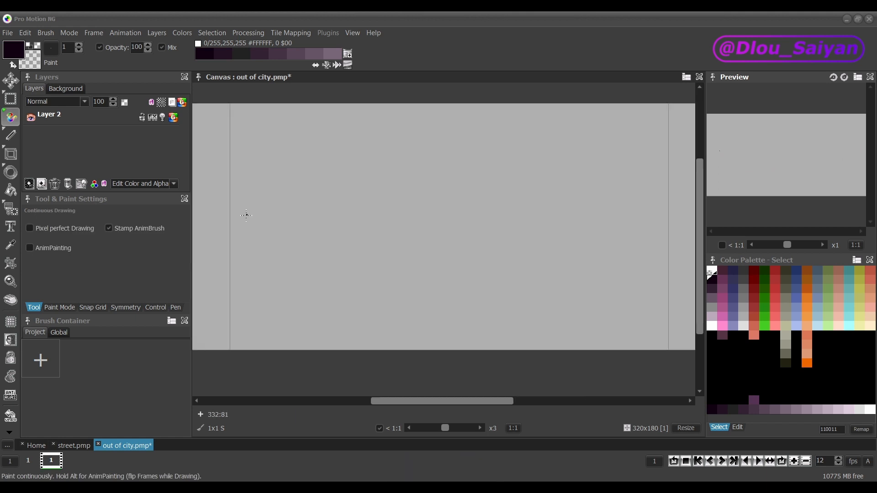
{"action": "mouse_move", "coordinate": [247, 216]}
{"action": "left_mouse_down"}
{"action": "mouse_move", "coordinate": [281, 213]}
{"action": "mouse_move", "coordinate": [324, 188]}
{"action": "left_mouse_up"}
{"action": "mouse_move", "coordinate": [391, 218]}
{"action": "left_mouse_down"}
{"action": "mouse_move", "coordinate": [435, 212]}
{"action": "mouse_move", "coordinate": [498, 183]}
{"action": "mouse_move", "coordinate": [550, 180]}
{"action": "mouse_move", "coordinate": [589, 195]}
{"action": "left_mouse_up"}
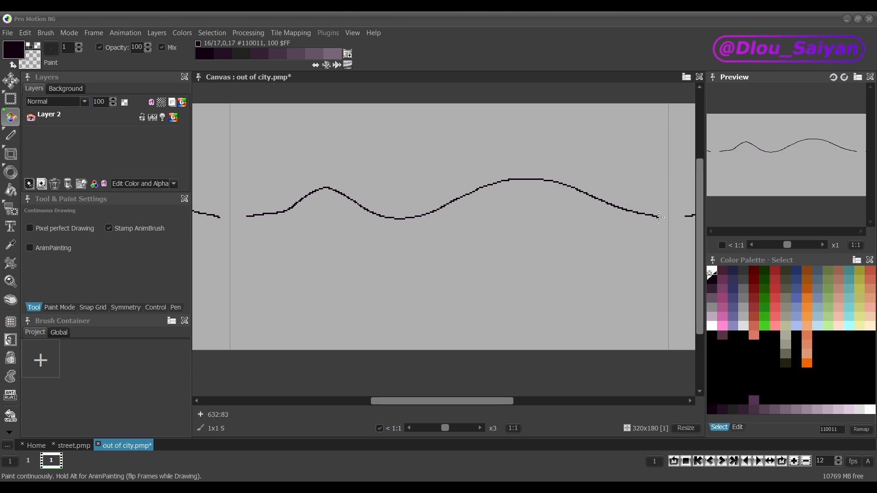
{"action": "left_click_drag", "start_coordinate": [230, 217], "coordinate": [244, 217]}
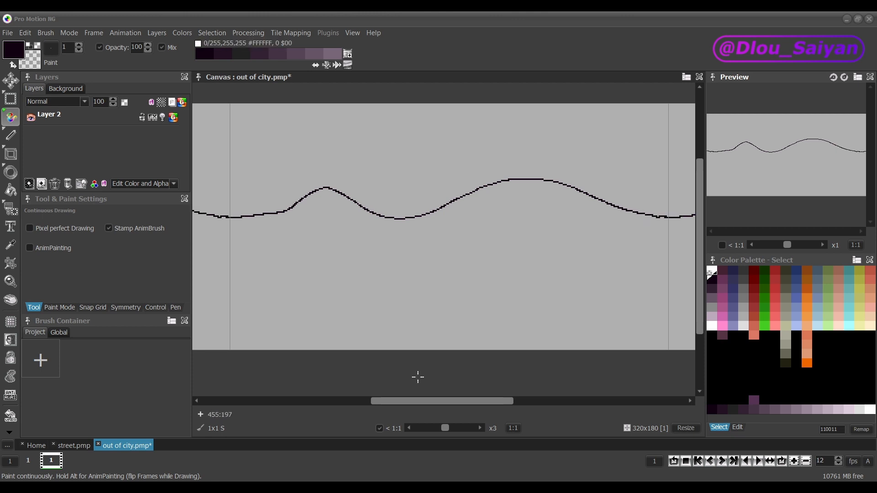
{"action": "mouse_move", "coordinate": [418, 401]}
{"action": "left_mouse_down"}
{"action": "mouse_move", "coordinate": [283, 399]}
{"action": "mouse_move", "coordinate": [546, 374]}
{"action": "mouse_move", "coordinate": [408, 373]}
{"action": "mouse_move", "coordinate": [417, 386]}
{"action": "left_mouse_up"}
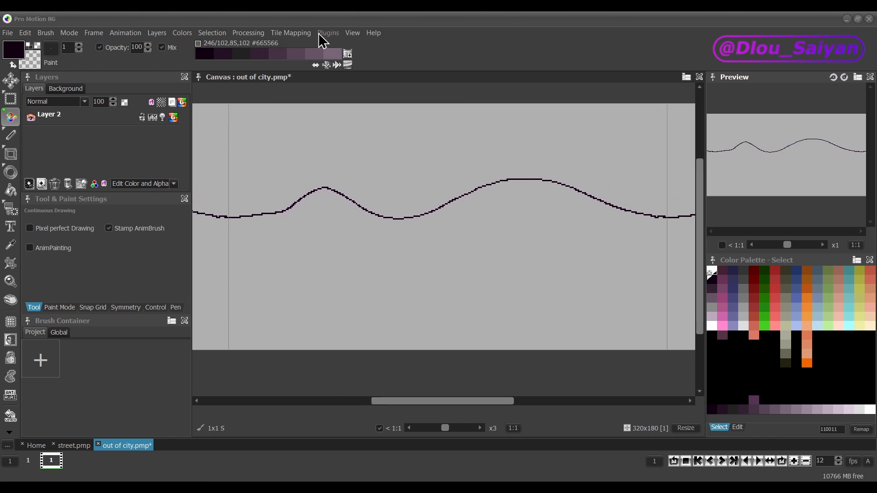
Turn off pattern drawing to show only the single canvas tile.
{"action": "left_click", "coordinate": [255, 35]}
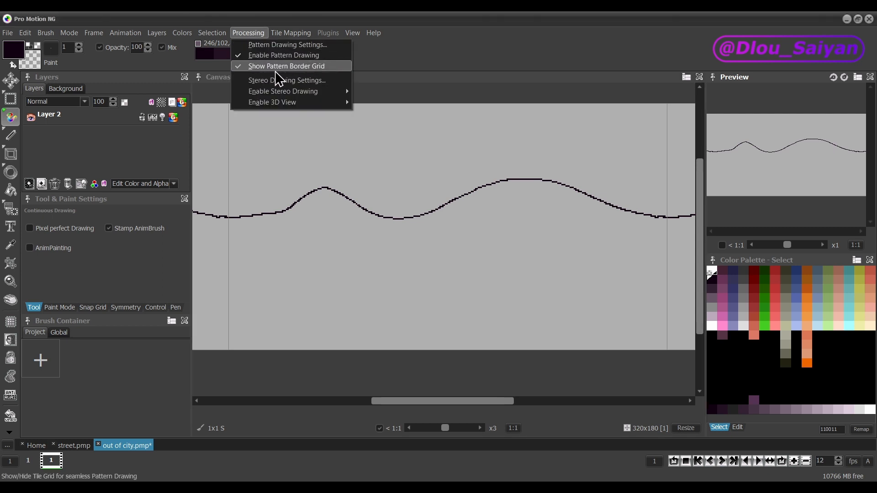
{"action": "left_click", "coordinate": [243, 69]}
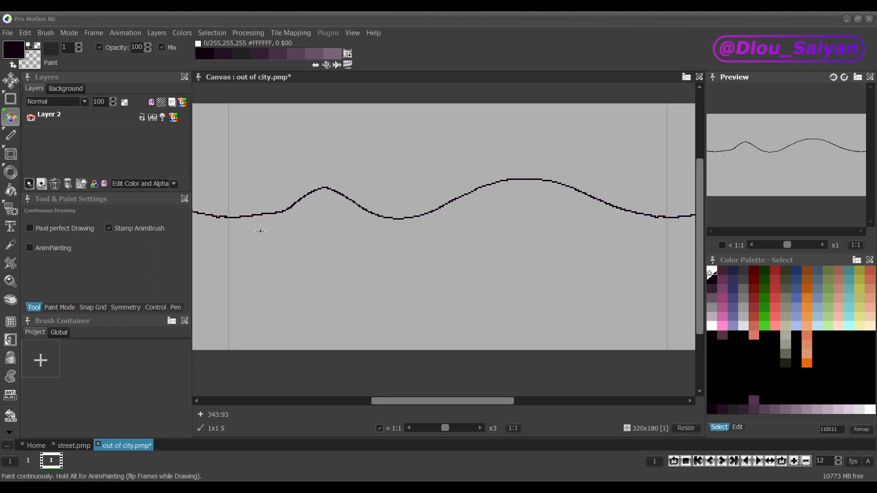
{"action": "left_click", "coordinate": [249, 33]}
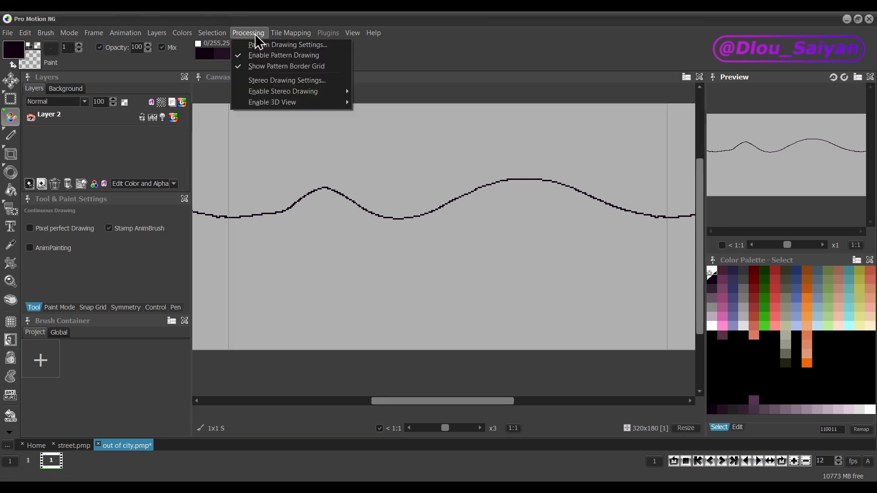
{"action": "left_click", "coordinate": [247, 58]}
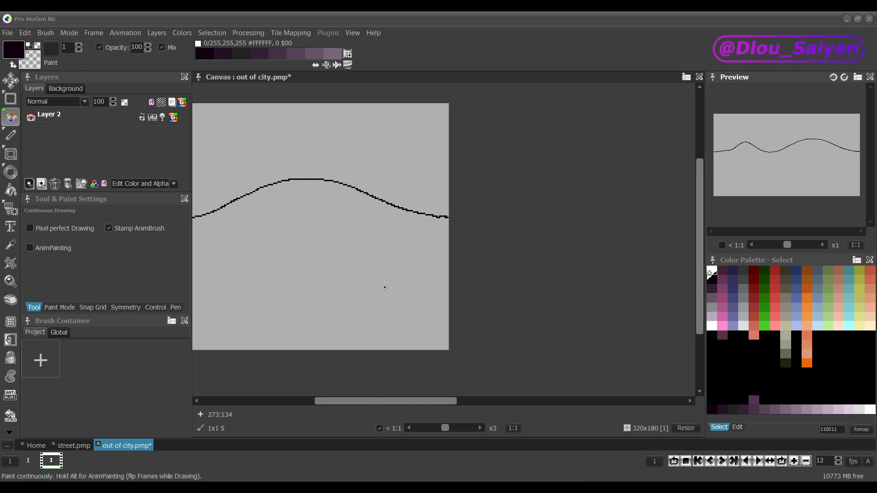
{"action": "key", "text": "minus"}
{"action": "key", "text": "minus"}
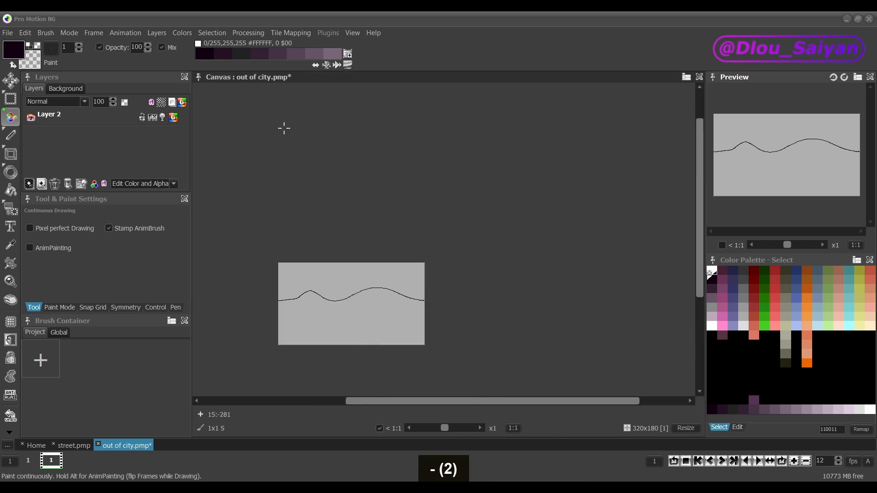
Turn pattern drawing back on for the repeated tiles.
{"action": "left_click", "coordinate": [259, 34]}
{"action": "left_click", "coordinate": [249, 55]}
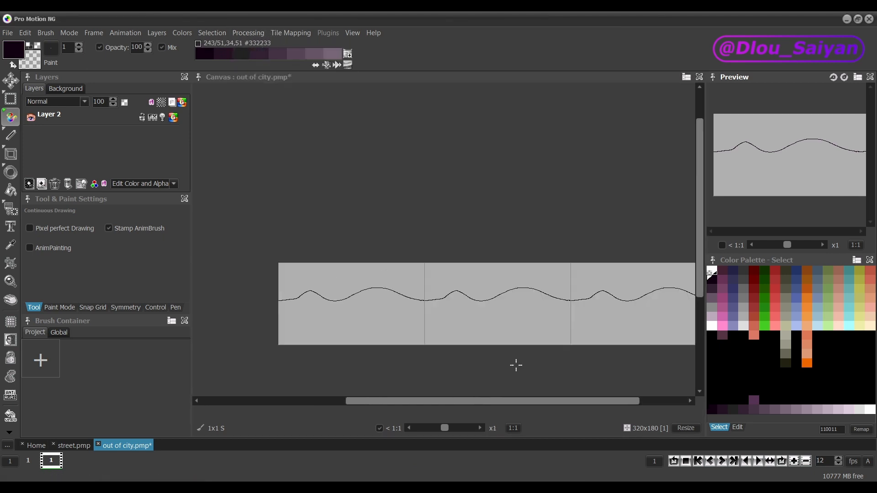
{"action": "scroll", "coordinate": [531, 333], "scroll_direction": "up", "scroll_amount": 2}
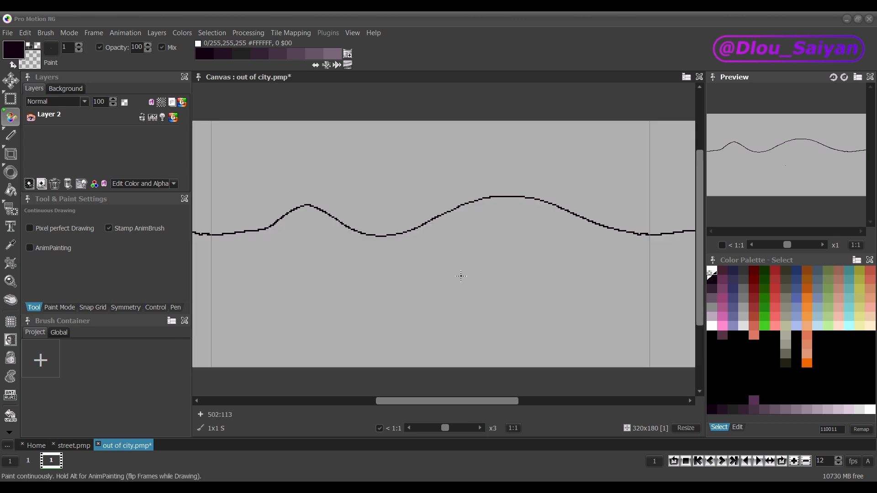
Select Layer 2 and clear its frame.
{"action": "left_click", "coordinate": [79, 110]}
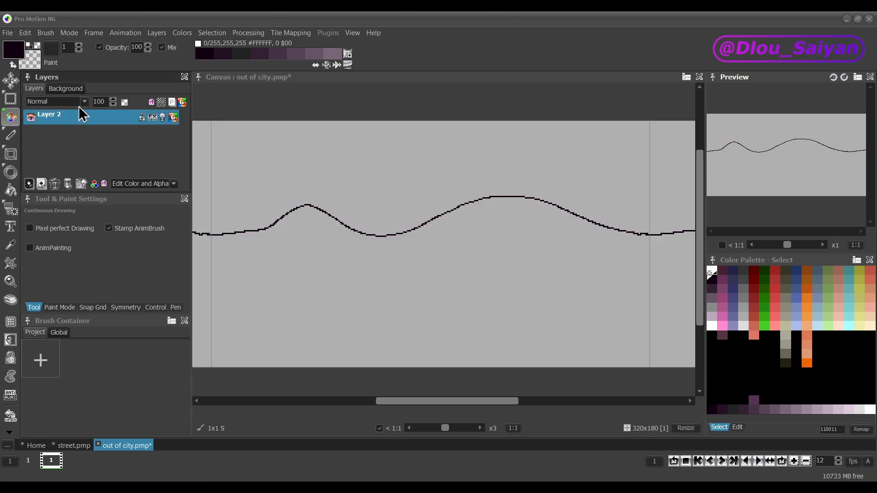
{"action": "left_click", "coordinate": [94, 34]}
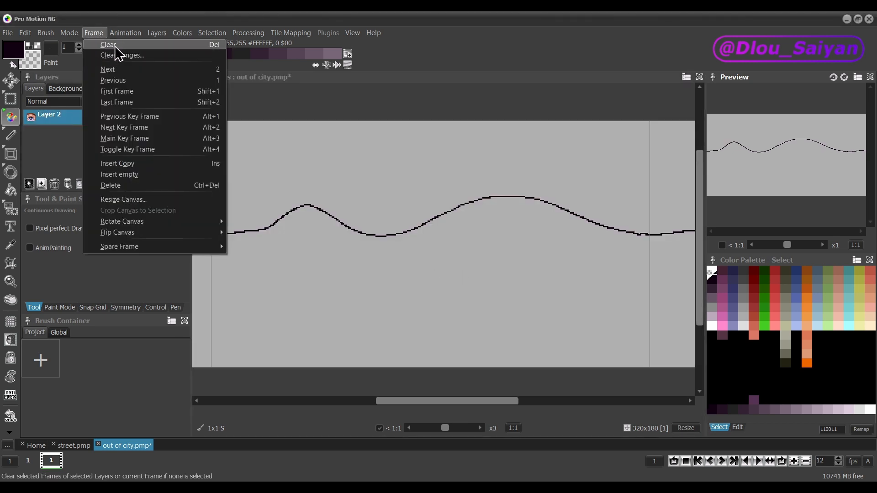
{"action": "left_click", "coordinate": [104, 45]}
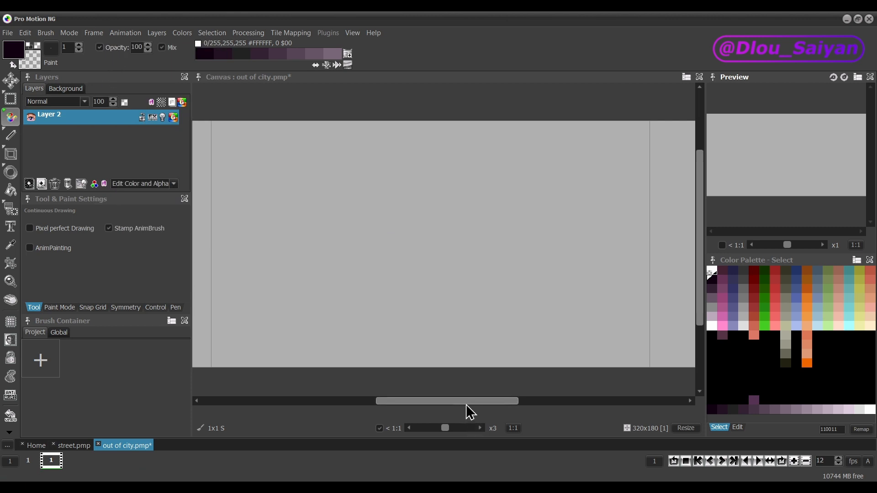
Switch to the street.pmp project and hide its buiding, field and post office layer groups.
{"action": "left_click", "coordinate": [73, 447]}
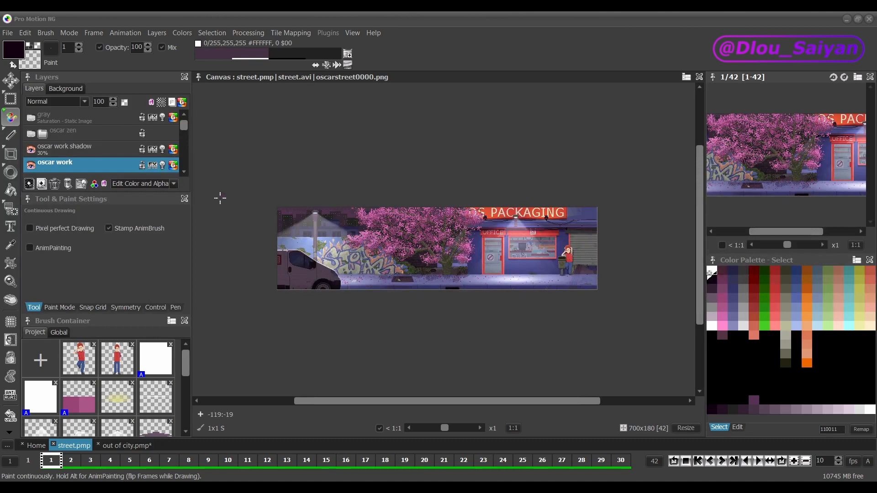
{"action": "left_click_drag", "start_coordinate": [184, 132], "coordinate": [185, 169]}
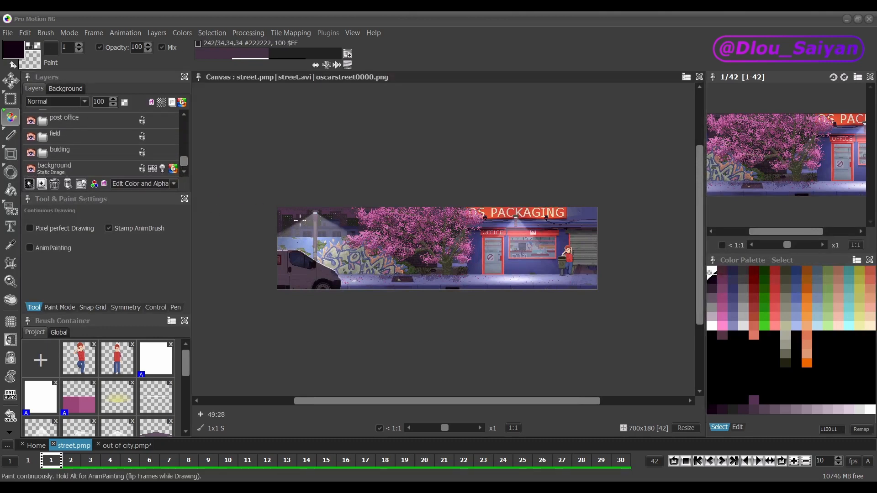
{"action": "key", "text": "plus"}
{"action": "key", "text": "plus"}
{"action": "key", "text": "plus"}
{"action": "key", "text": "plus"}
{"action": "key", "text": "plus"}
{"action": "key", "text": "plus"}
{"action": "left_click", "coordinate": [31, 153]}
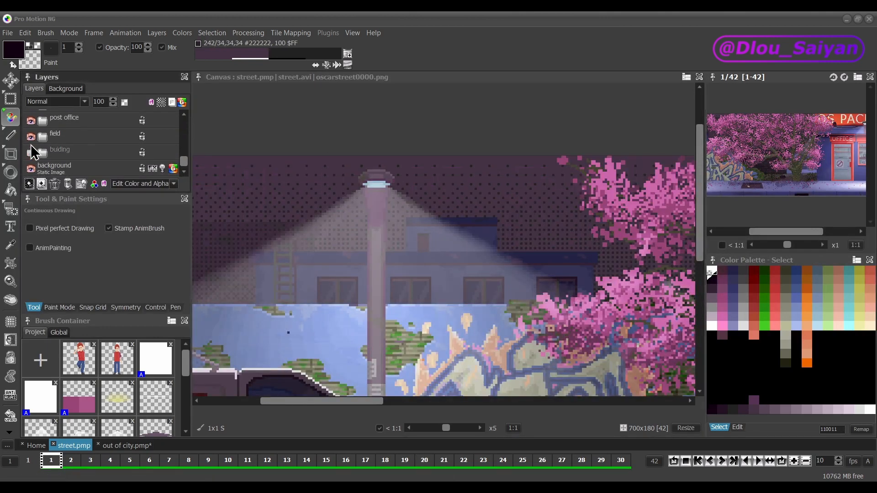
{"action": "left_click", "coordinate": [31, 136]}
{"action": "left_click", "coordinate": [31, 121]}
Hide the pavement and tree layer groups and select the background layer.
{"action": "left_click_drag", "start_coordinate": [180, 160], "coordinate": [182, 146]}
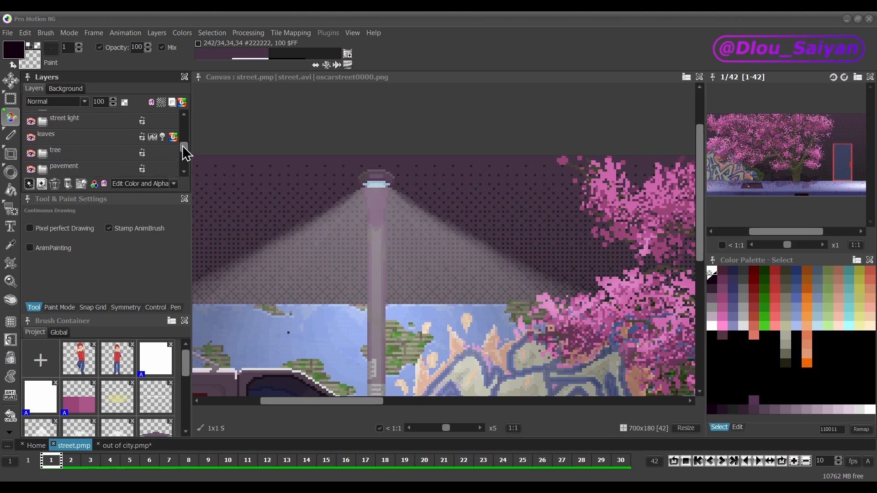
{"action": "left_click", "coordinate": [31, 168]}
{"action": "left_click", "coordinate": [31, 152]}
{"action": "left_click", "coordinate": [56, 168]}
Pick the two sky gradient colours, #222222 and #443344, from the lower part of the background layer.
{"action": "key", "text": "minus"}
{"action": "left_click_drag", "start_coordinate": [700, 219], "coordinate": [700, 259]}
{"action": "left_click", "coordinate": [404, 386], "text": "ctrl"}
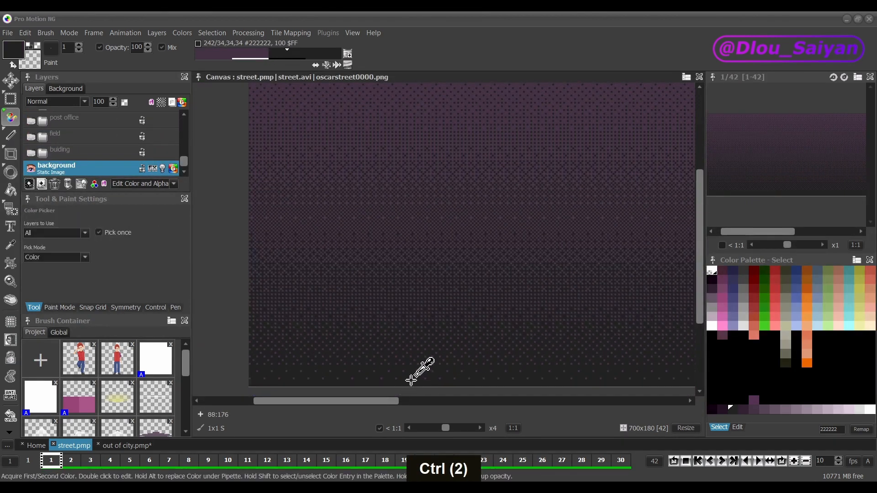
{"action": "left_click", "coordinate": [337, 377], "text": "ctrl"}
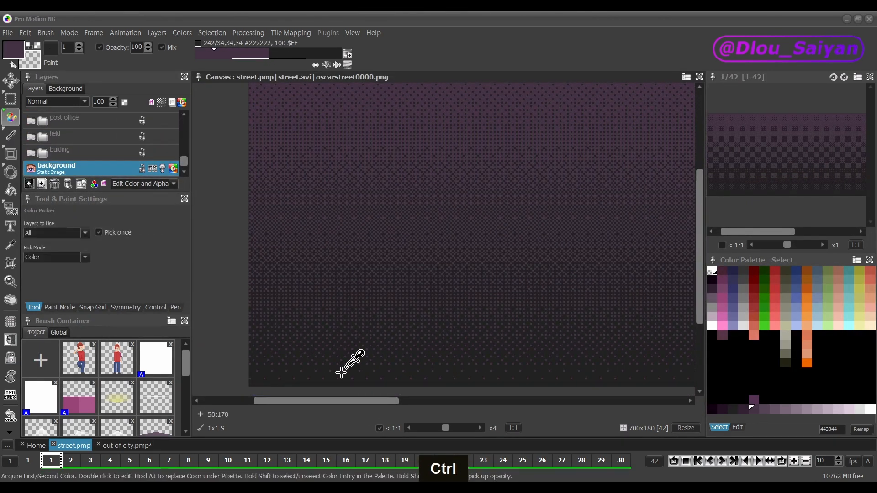
{"action": "scroll", "coordinate": [334, 368], "scroll_direction": "down", "scroll_amount": 3}
{"action": "left_click", "coordinate": [332, 356], "text": "ctrl"}
{"action": "left_click", "coordinate": [335, 354], "text": "ctrl"}
{"action": "scroll", "coordinate": [338, 357], "scroll_direction": "up", "scroll_amount": 4}
Return to out of city.pmp and define a two-colour gradient from the palette entries #222222 and #443344 for the Fill tool.
{"action": "left_click", "coordinate": [125, 446]}
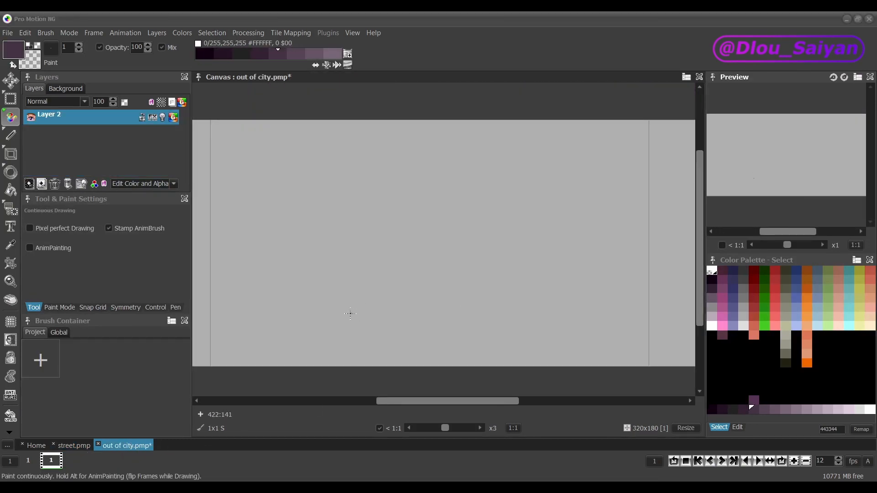
{"action": "key", "text": "f"}
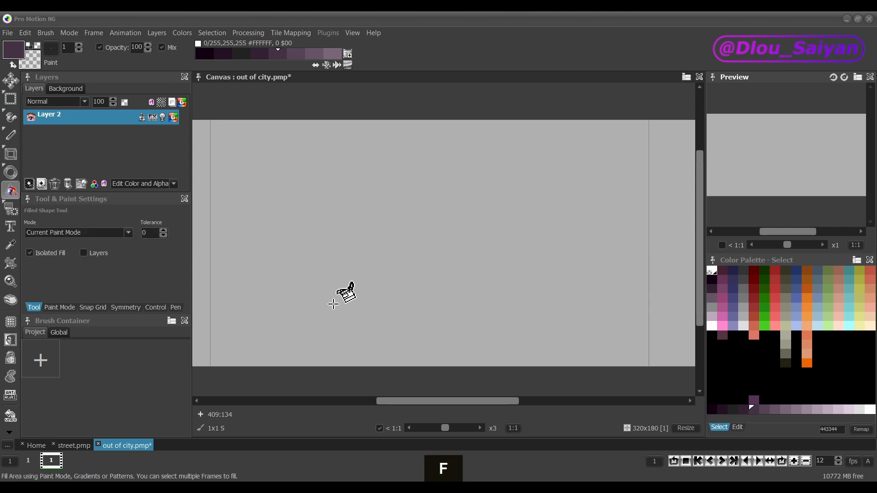
{"action": "left_click", "coordinate": [739, 429]}
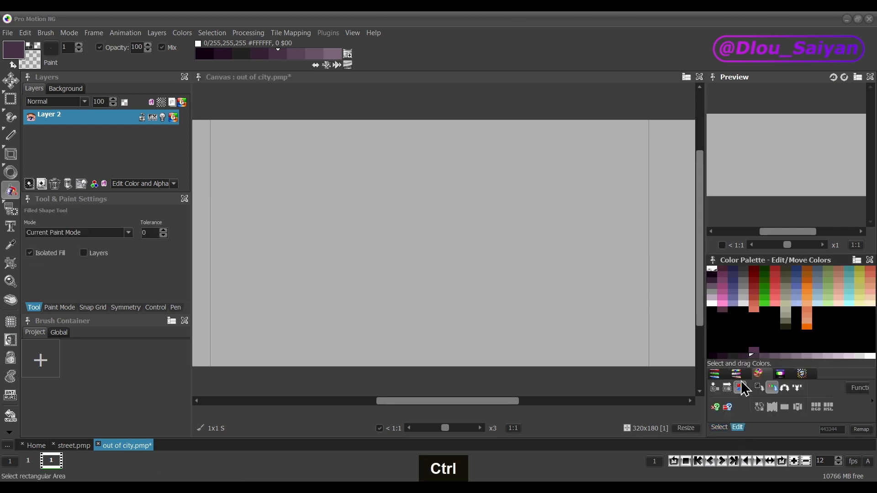
{"action": "left_click", "coordinate": [732, 357], "text": "ctrl"}
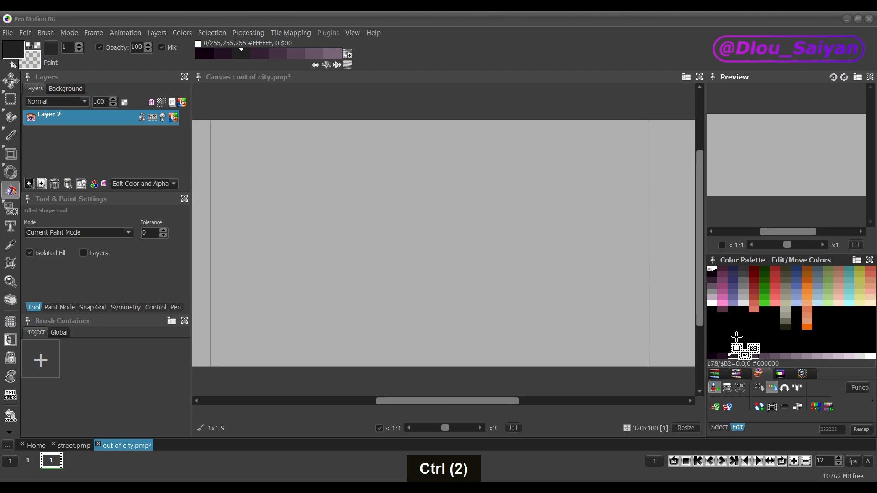
{"action": "key", "text": "q"}
{"action": "left_click", "coordinate": [528, 391]}
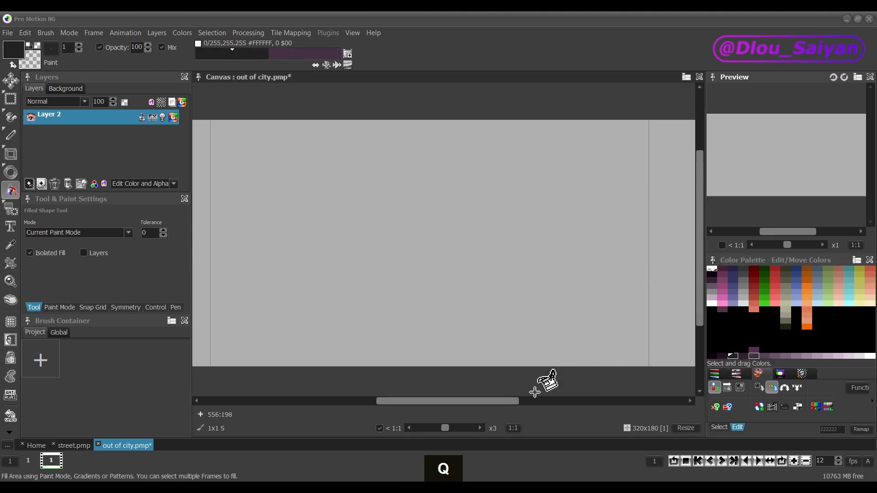
Try to fill Layer 2 with a patterned vertical gradient across the repeated tiles.
{"action": "left_click", "coordinate": [460, 295]}
{"action": "left_click_drag", "start_coordinate": [436, 248], "coordinate": [443, 226]}
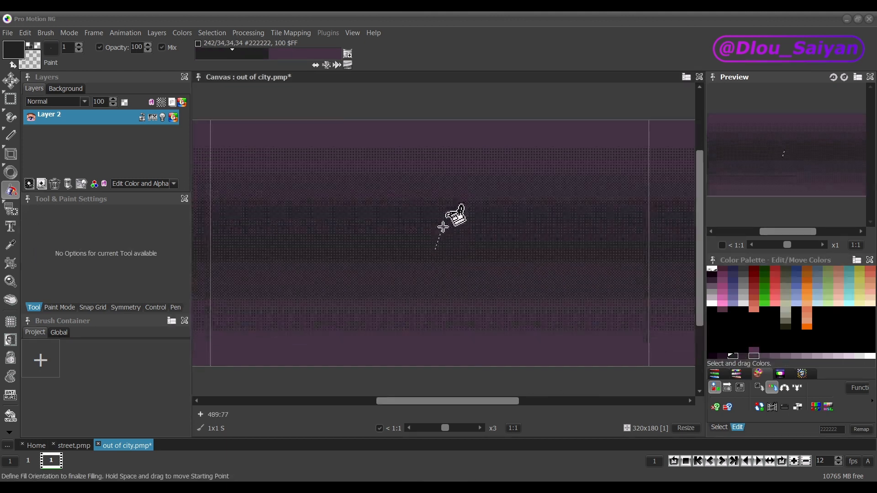
{"action": "key", "text": "ctrl+z"}
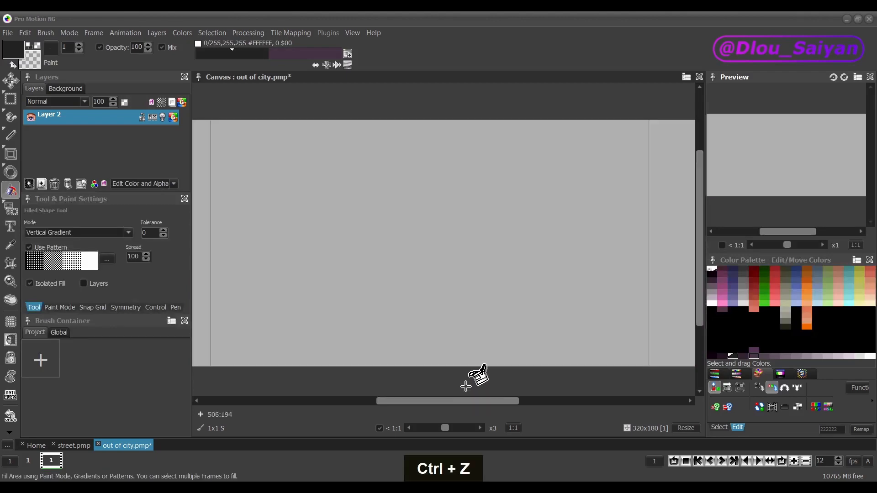
Set the fill pattern to ordered dither (Bayer 8x8) and the fill mode to Vertical Line Contour Gradient.
{"action": "left_click", "coordinate": [106, 260]}
{"action": "left_click_drag", "start_coordinate": [589, 201], "coordinate": [588, 243]}
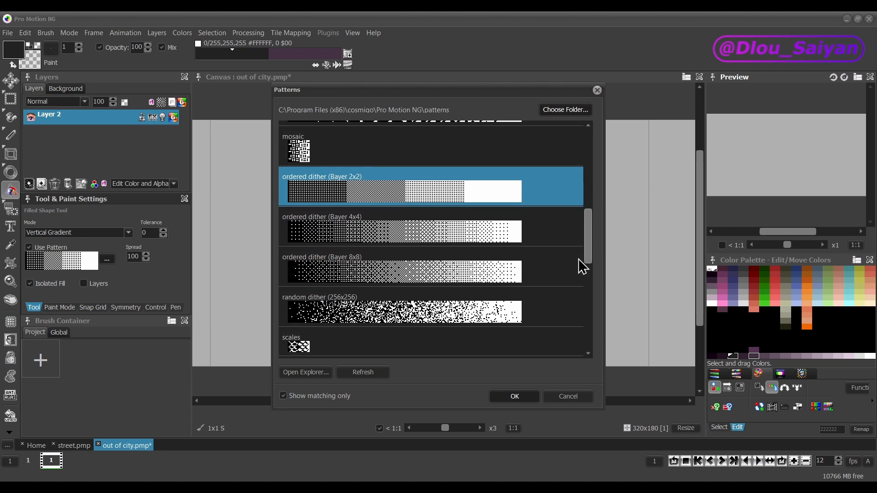
{"action": "left_click", "coordinate": [405, 272]}
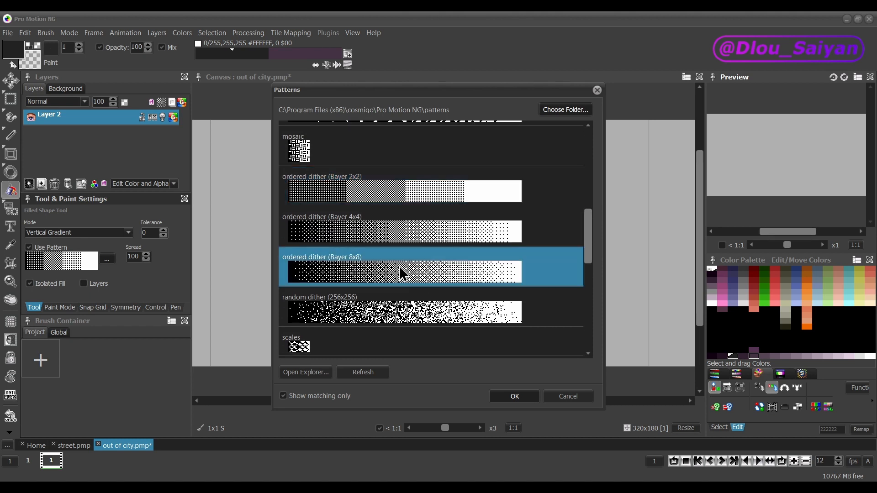
{"action": "left_click", "coordinate": [522, 399]}
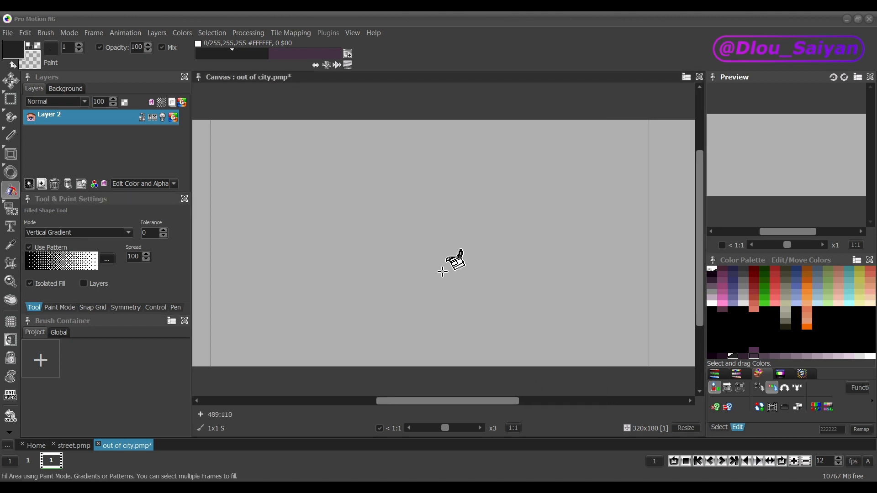
{"action": "left_click", "coordinate": [84, 233]}
{"action": "left_click", "coordinate": [82, 304]}
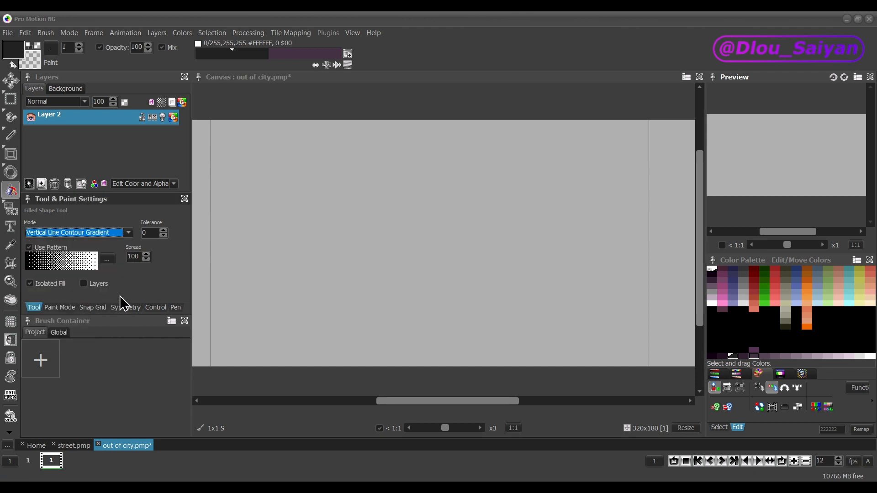
Fill Layer 2 with the dithered gradient, reversing it to run from #443344 at the top to #222222 at the bottom.
{"action": "left_click", "coordinate": [436, 261]}
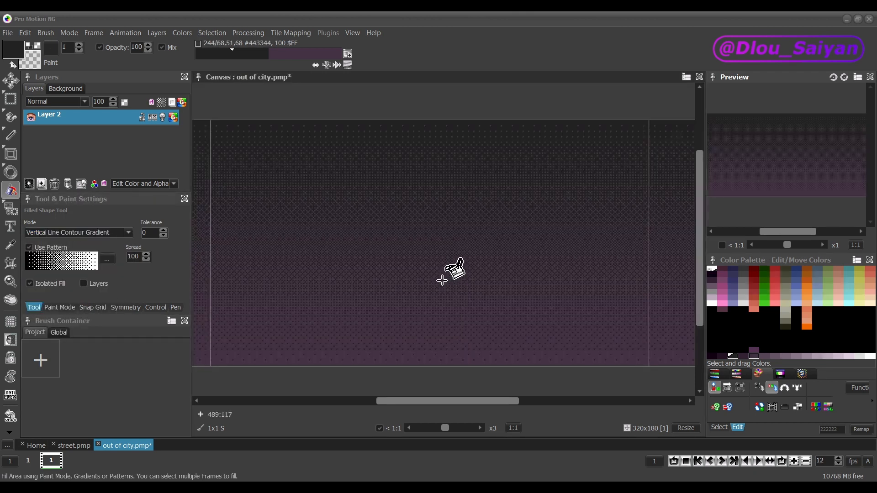
{"action": "key", "text": "ctrl+z"}
{"action": "key", "text": "shift+q"}
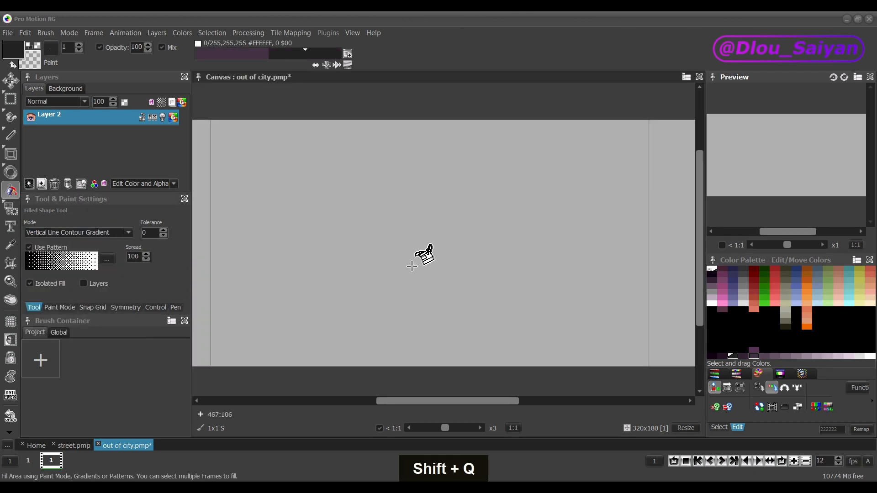
{"action": "left_click", "coordinate": [411, 266]}
{"action": "key", "text": "shift+q"}
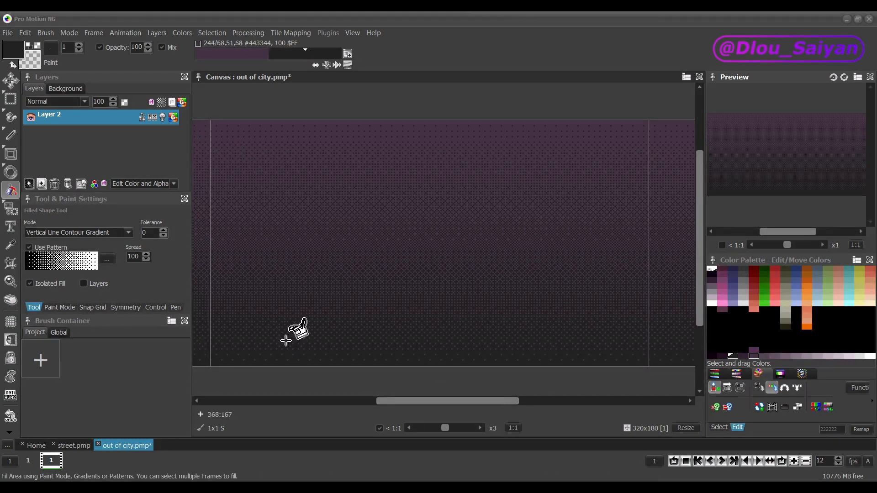
Rename Layer 2 as "background gradient" and add a layer above it named "cloud".
{"action": "double_click", "coordinate": [54, 118]}
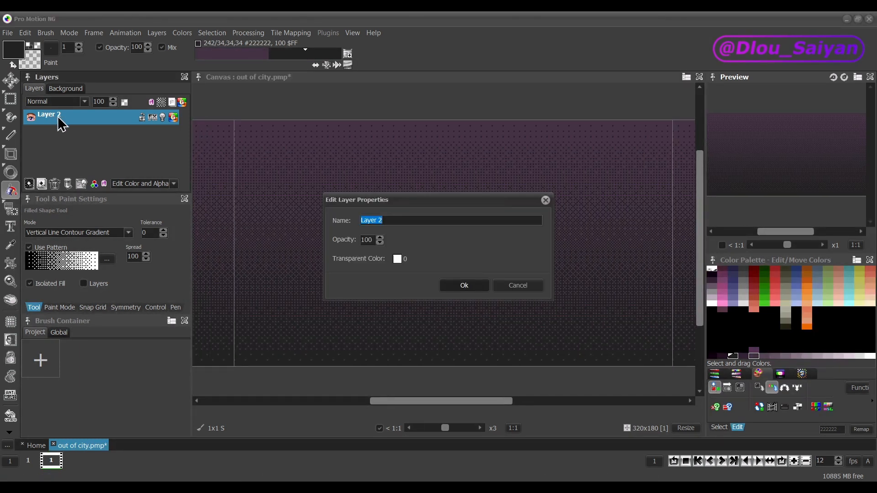
{"action": "type", "text": "background gradient"}
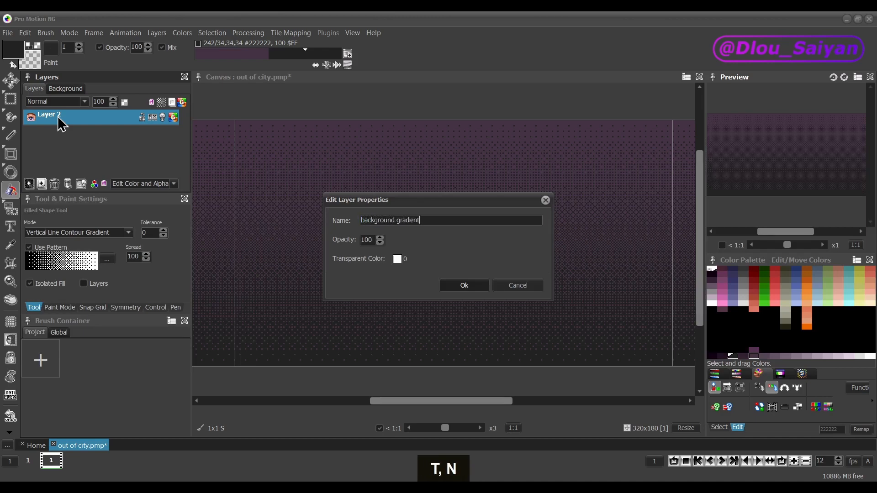
{"action": "key", "text": "Return"}
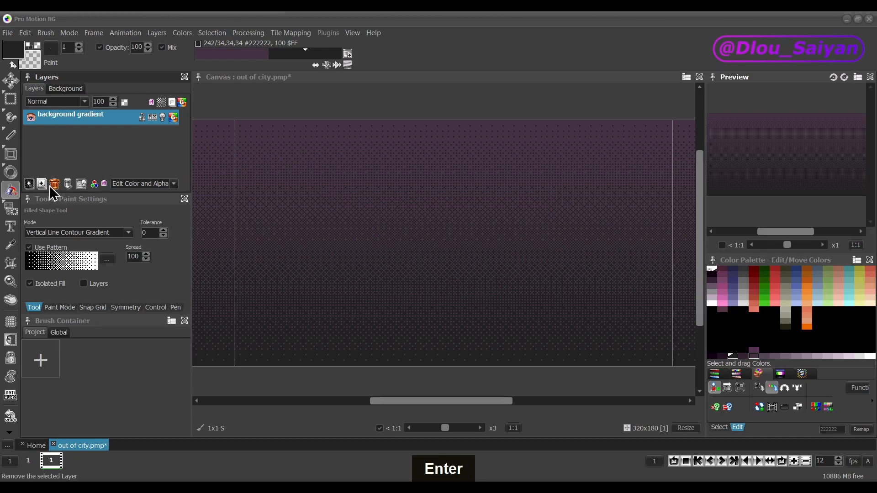
{"action": "left_click", "coordinate": [42, 183]}
{"action": "double_click", "coordinate": [65, 119]}
{"action": "type", "text": "cloud"}
{"action": "key", "text": "Return"}
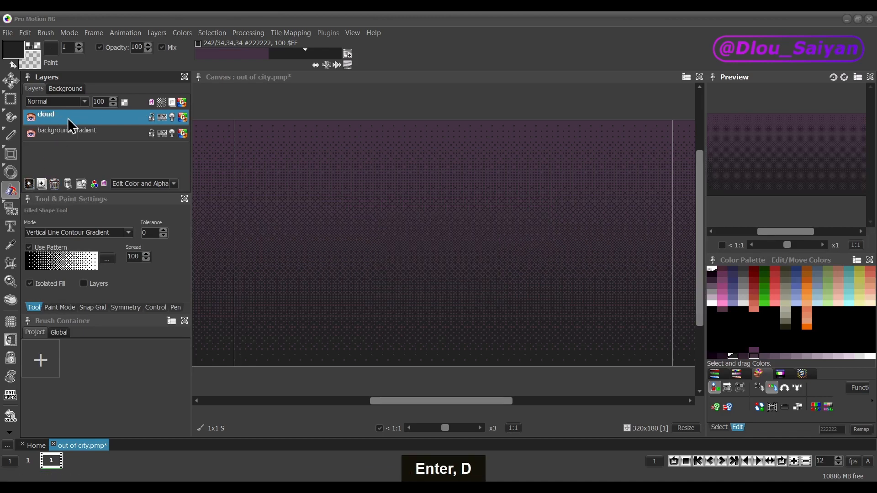
Add two more layers above cloud, named "montain back" and "montain front".
{"action": "left_click", "coordinate": [39, 185]}
{"action": "double_click", "coordinate": [47, 116]}
{"action": "type", "text": "montain back"}
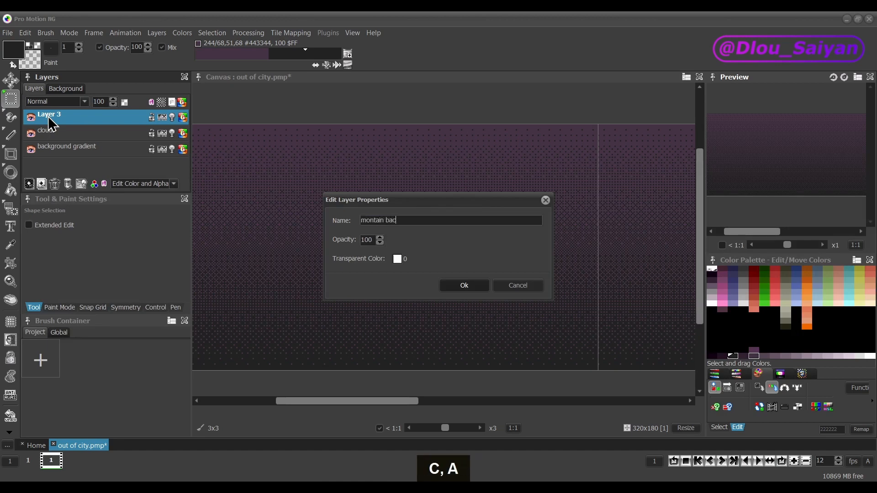
{"action": "key", "text": "Return"}
{"action": "left_click", "coordinate": [39, 184]}
{"action": "double_click", "coordinate": [53, 116]}
{"action": "type", "text": "montain front"}
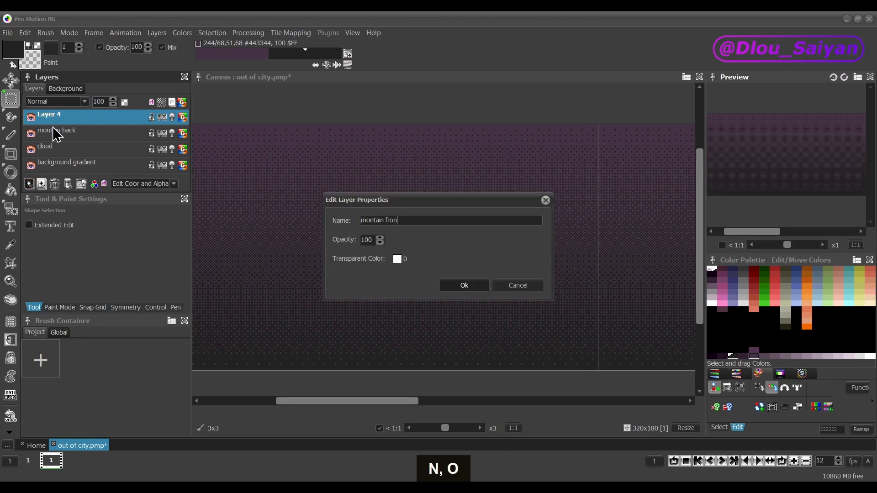
{"action": "key", "text": "Return"}
Add layers named "city front" and "city back" above montain front, and move city back below city front.
{"action": "left_click", "coordinate": [41, 184]}
{"action": "double_click", "coordinate": [53, 116]}
{"action": "type", "text": "city front"}
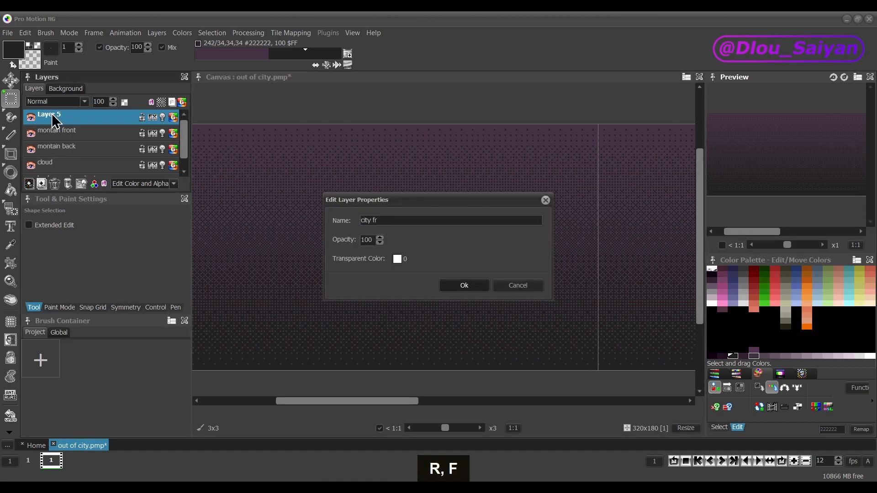
{"action": "key", "text": "Return"}
{"action": "left_click", "coordinate": [40, 184]}
{"action": "double_click", "coordinate": [63, 120]}
{"action": "type", "text": "city back"}
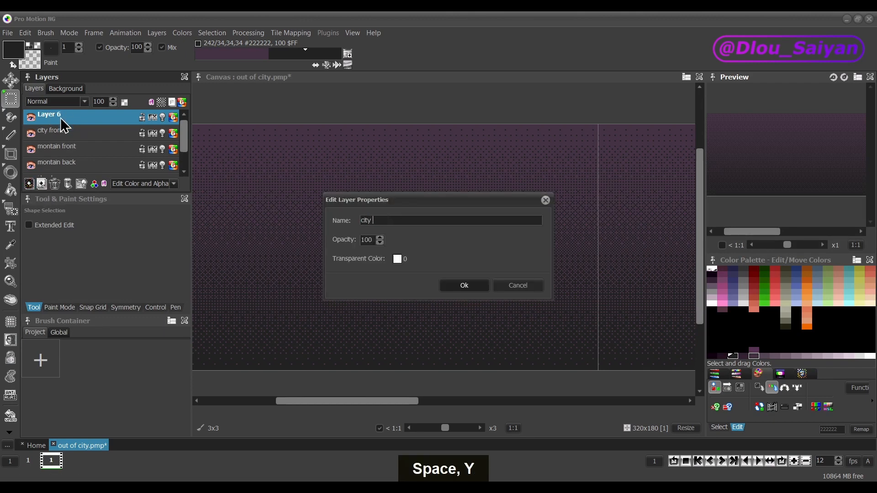
{"action": "key", "text": "Return"}
{"action": "left_click_drag", "start_coordinate": [62, 120], "coordinate": [63, 135]}
Add two layers above the city layers and name them "road" and, on top, "van".
{"action": "left_click", "coordinate": [30, 184]}
{"action": "left_click", "coordinate": [30, 184]}
{"action": "double_click", "coordinate": [73, 134]}
{"action": "type", "text": "road"}
{"action": "key", "text": "Return"}
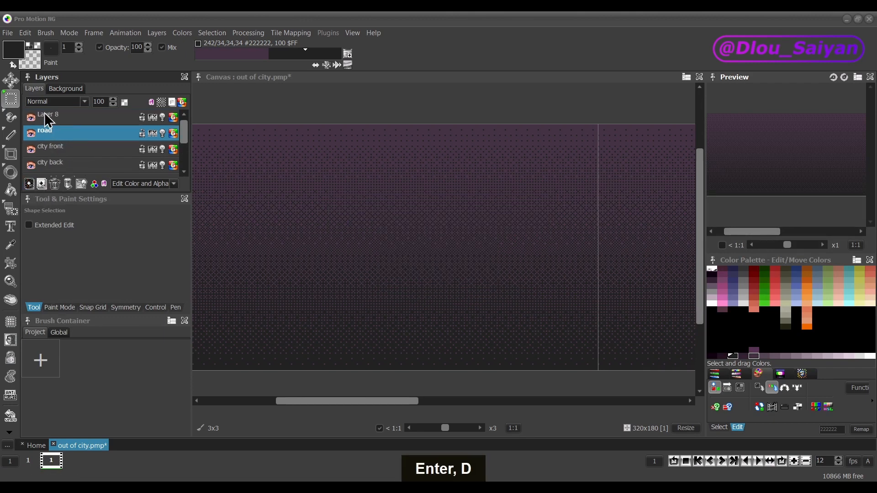
{"action": "double_click", "coordinate": [46, 115]}
{"action": "type", "text": "van"}
{"action": "left_click", "coordinate": [464, 289]}
Add a layer named "road front" above the van layer.
{"action": "left_click", "coordinate": [41, 184]}
{"action": "double_click", "coordinate": [50, 117]}
{"action": "type", "text": "road fro"}
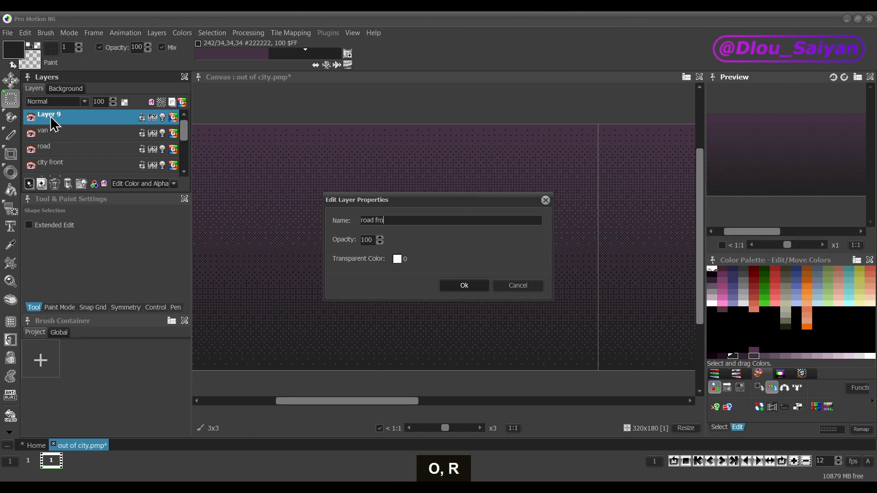
{"action": "type", "text": "nt"}
{"action": "key", "text": "Return"}
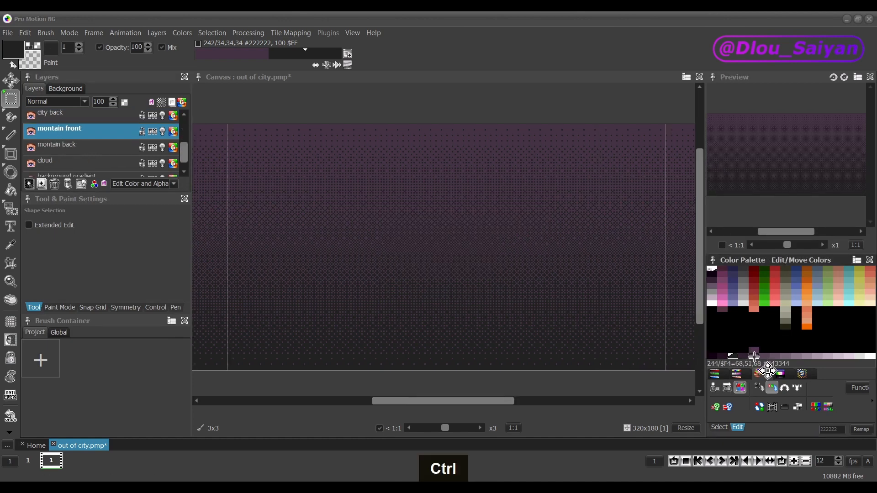
Define a gradient from the palette's dark-to-light purple range starting at #221122 and enable it for Multi Shade Paint Mode.
{"action": "left_click", "coordinate": [754, 357], "text": "ctrl"}
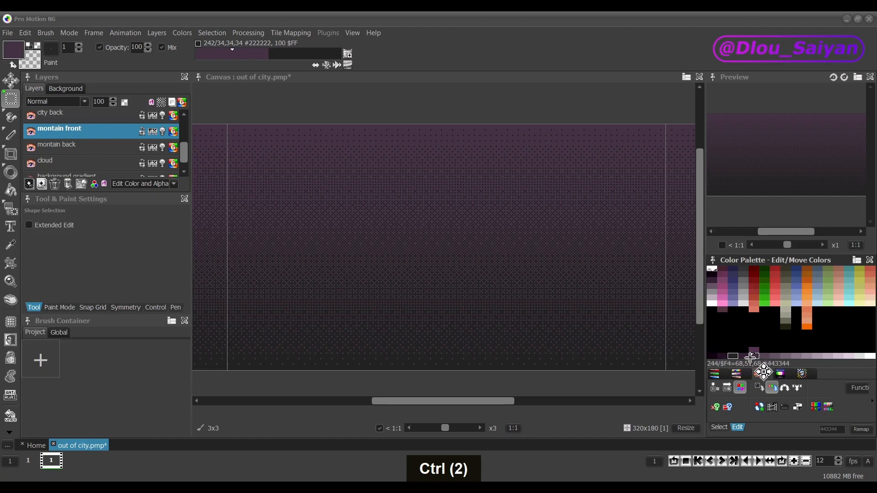
{"action": "left_click", "coordinate": [746, 357]}
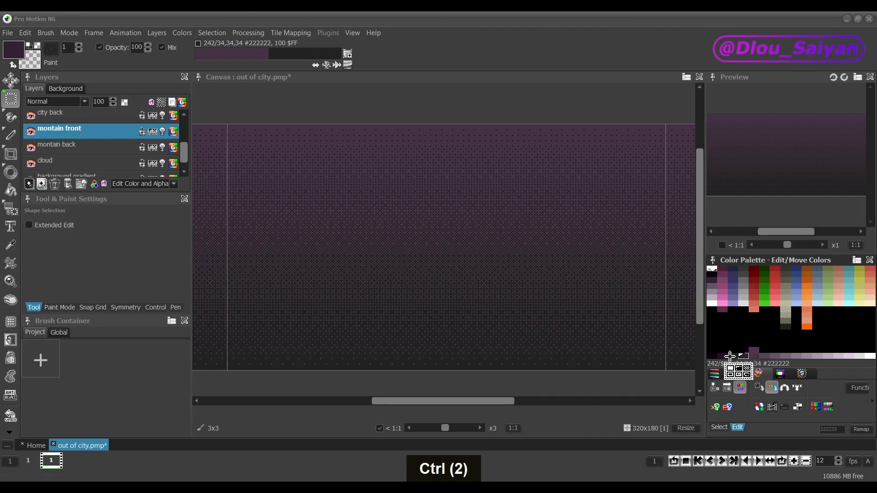
{"action": "left_click_drag", "start_coordinate": [725, 357], "coordinate": [796, 357]}
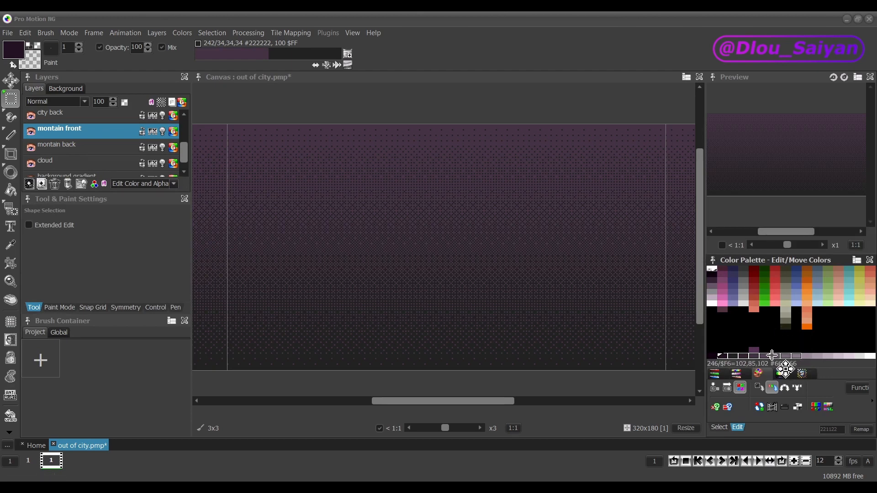
{"action": "key", "text": "q"}
{"action": "left_click", "coordinate": [297, 184]}
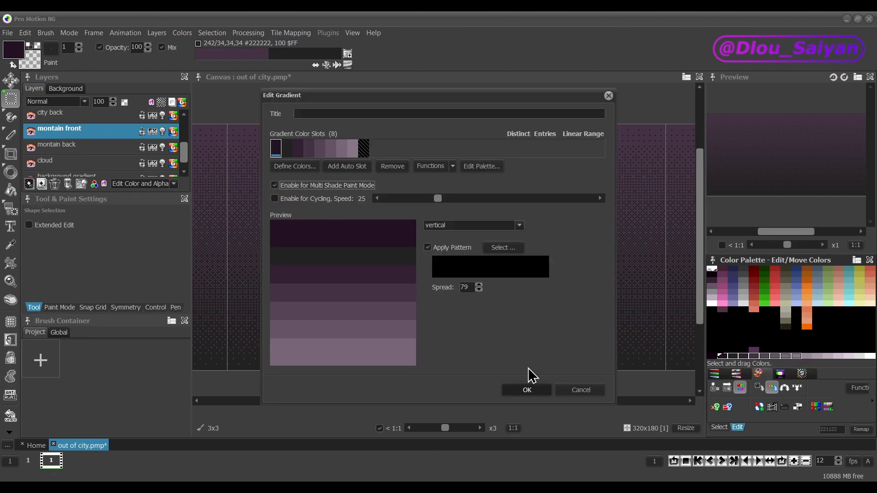
{"action": "left_click", "coordinate": [520, 391]}
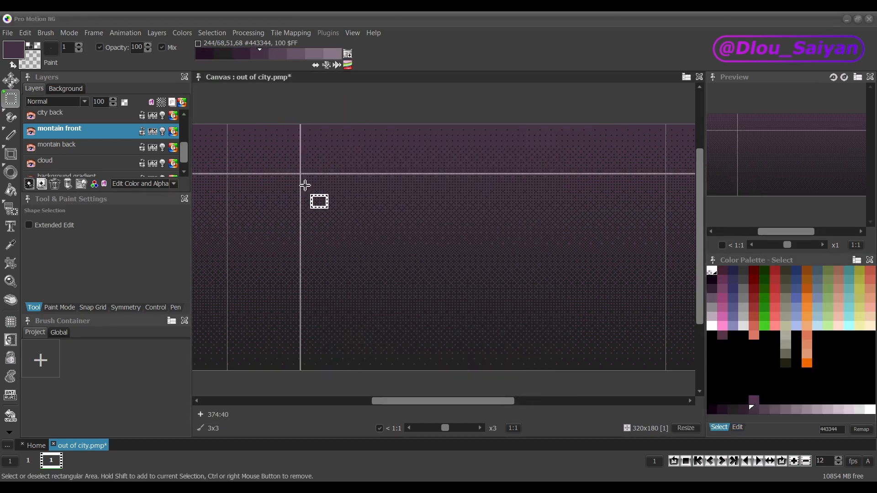
Draw a wavy dark mountain outline across the tile on the montain front layer and fill everything below it with #443344.
{"action": "key", "text": "shift+d"}
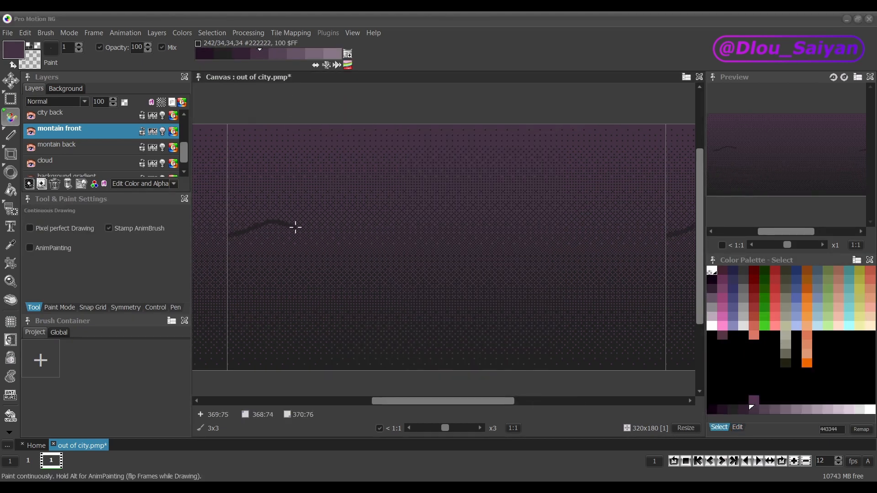
{"action": "mouse_move", "coordinate": [296, 227]}
{"action": "left_mouse_down"}
{"action": "mouse_move", "coordinate": [475, 231]}
{"action": "mouse_move", "coordinate": [669, 216]}
{"action": "left_mouse_up"}
{"action": "key", "text": "f"}
{"action": "left_click", "coordinate": [91, 233]}
{"action": "left_click", "coordinate": [91, 245]}
{"action": "left_click", "coordinate": [396, 315]}
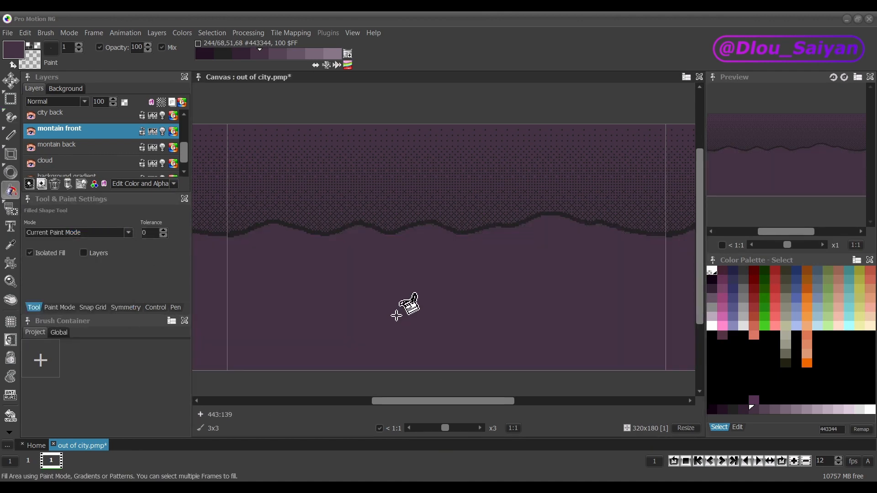
Paint the dark mountain outline over with the fill colour and set the freehand tool's paint mode to Shade.
{"action": "key", "text": "shift+d"}
{"action": "key", "text": "F2"}
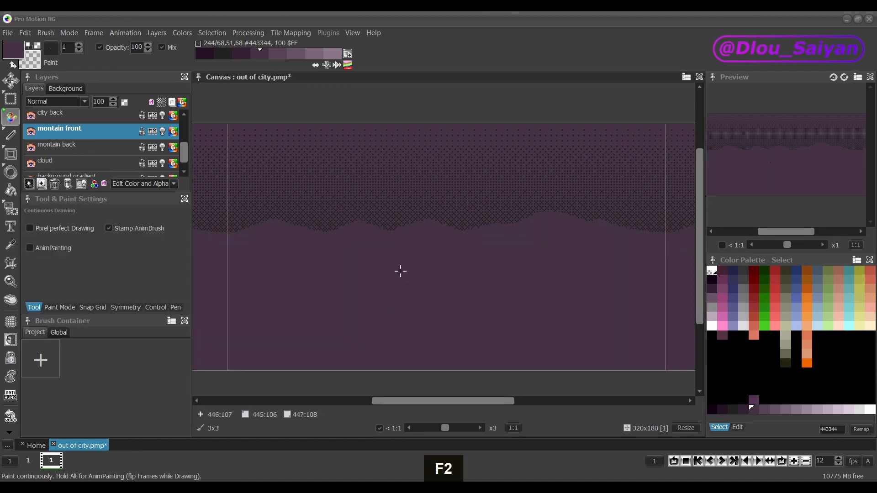
{"action": "left_click", "coordinate": [71, 34]}
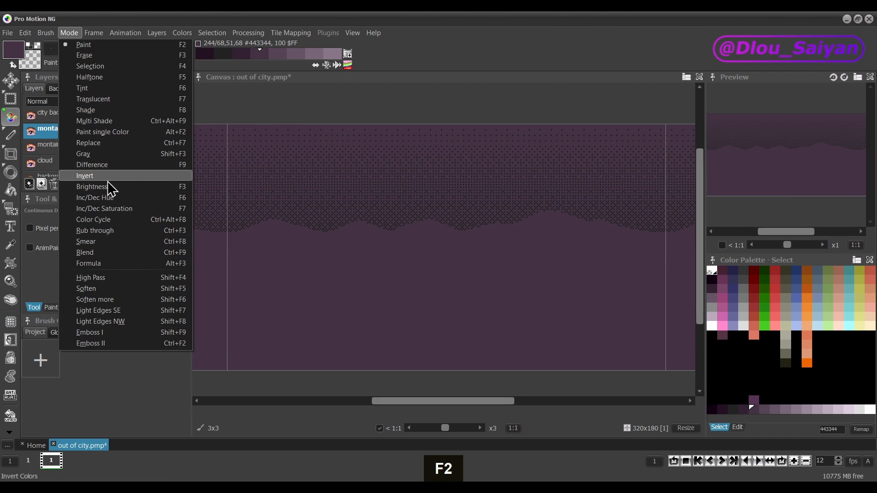
{"action": "left_click", "coordinate": [110, 113]}
{"action": "key", "text": "F2"}
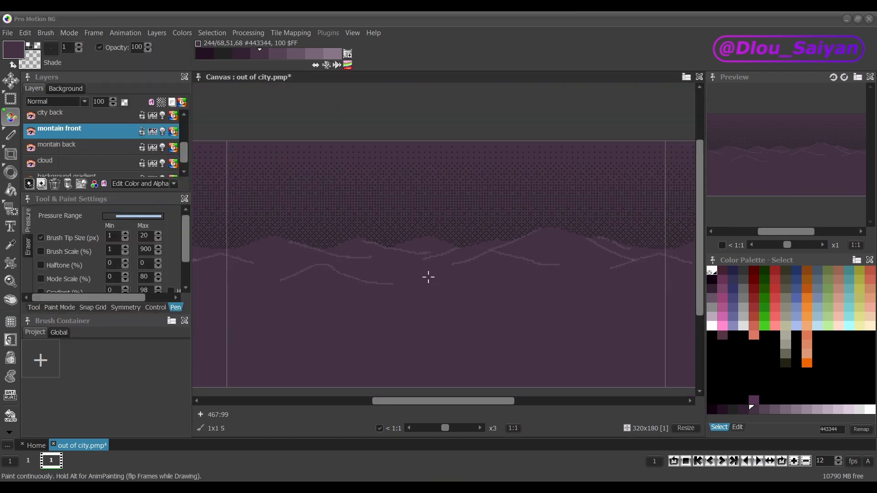
Shade light ridge lines and dark slopes on the mountains and block in broad horizontal shading across the plain.
{"action": "key", "text": "minus"}
{"action": "key", "text": "minus"}
{"action": "key", "text": "minus"}
{"action": "key", "text": "minus"}
{"action": "left_click_drag", "start_coordinate": [621, 280], "coordinate": [552, 296]}
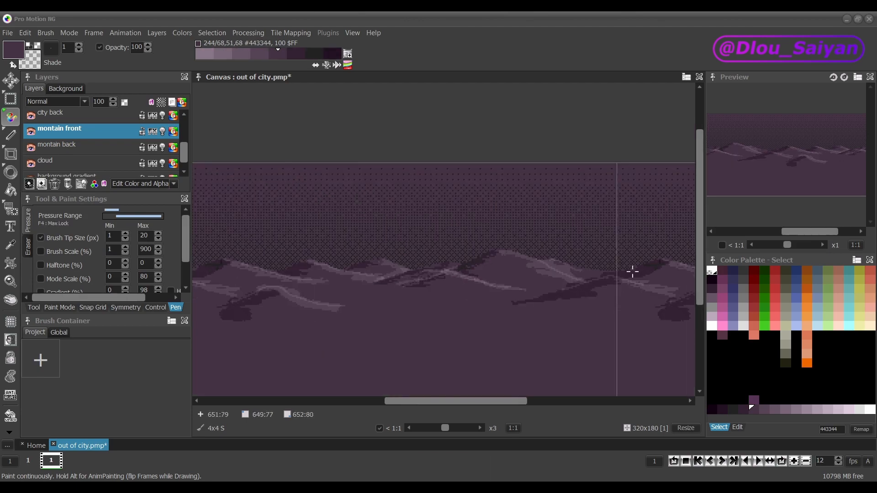
{"action": "mouse_move", "coordinate": [498, 269]}
{"action": "left_mouse_down"}
{"action": "mouse_move", "coordinate": [361, 252]}
{"action": "mouse_move", "coordinate": [338, 276]}
{"action": "mouse_move", "coordinate": [417, 321]}
{"action": "left_mouse_up"}
{"action": "scroll", "coordinate": [322, 282], "scroll_direction": "down", "scroll_amount": 1}
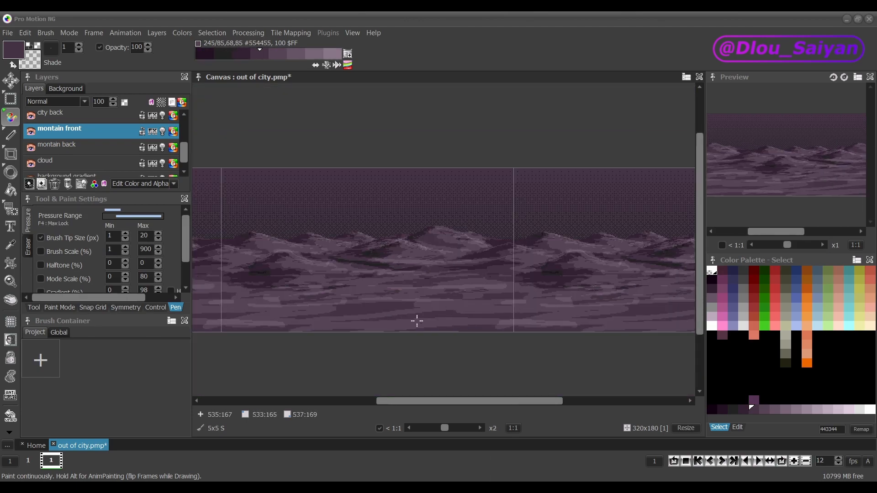
Refine the mountains and plain with finer light and dark Shade strokes, working across the tile seam.
{"action": "scroll", "coordinate": [359, 255], "scroll_direction": "up", "scroll_amount": 1}
{"action": "mouse_move", "coordinate": [426, 250]}
{"action": "left_mouse_down"}
{"action": "mouse_move", "coordinate": [486, 243]}
{"action": "mouse_move", "coordinate": [337, 247]}
{"action": "left_mouse_up"}
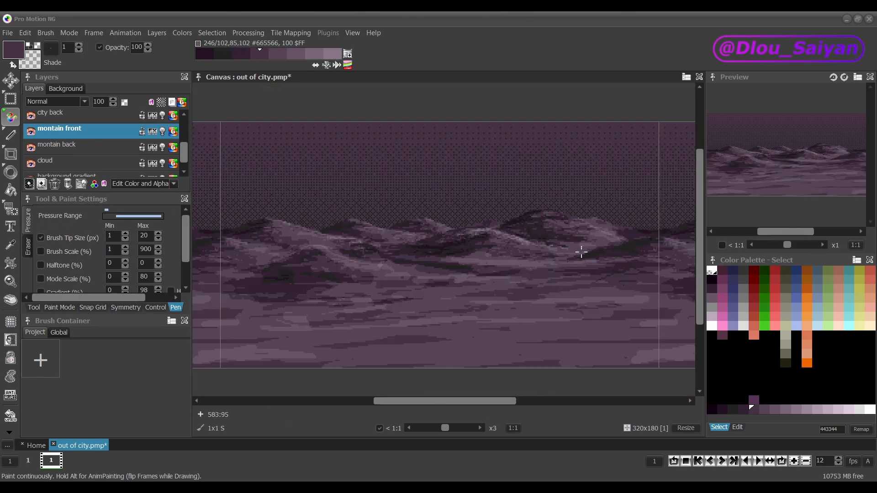
{"action": "left_click_drag", "start_coordinate": [581, 250], "coordinate": [443, 307]}
{"action": "left_click_drag", "start_coordinate": [347, 288], "coordinate": [475, 281]}
{"action": "left_click_drag", "start_coordinate": [437, 242], "coordinate": [484, 255]}
{"action": "left_click_drag", "start_coordinate": [341, 219], "coordinate": [376, 234]}
{"action": "scroll", "coordinate": [349, 228], "scroll_direction": "up", "scroll_amount": 1}
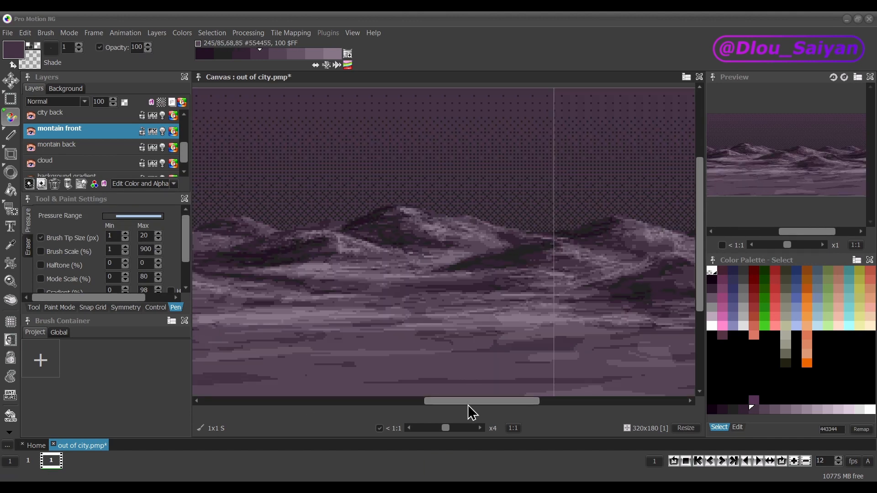
{"action": "left_click_drag", "start_coordinate": [405, 209], "coordinate": [507, 251]}
{"action": "left_click_drag", "start_coordinate": [470, 402], "coordinate": [421, 402]}
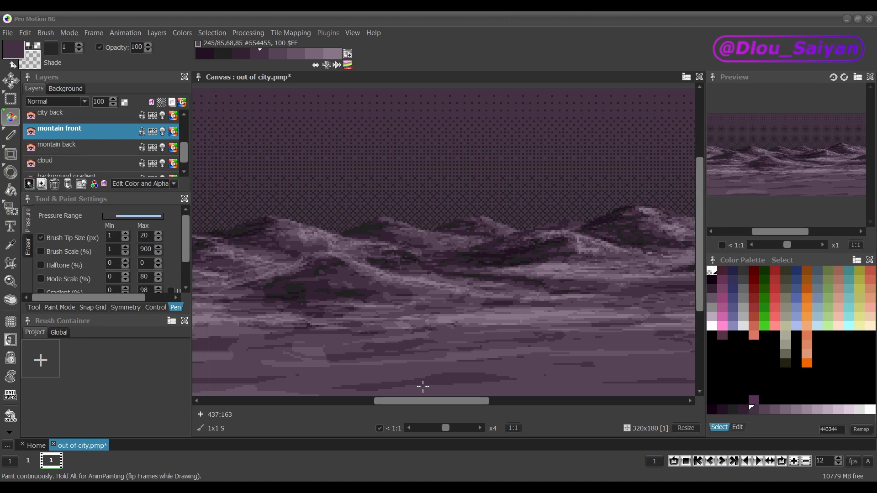
Reverse the shading gradient and paint dark rocky shadows and crevices into the foreground hill and the peaks.
{"action": "key", "text": "shift+q"}
{"action": "mouse_move", "coordinate": [589, 247]}
{"action": "left_mouse_down"}
{"action": "mouse_move", "coordinate": [558, 251]}
{"action": "mouse_move", "coordinate": [609, 308]}
{"action": "left_mouse_up"}
{"action": "scroll", "coordinate": [329, 251], "scroll_direction": "up", "scroll_amount": 1}
{"action": "left_click_drag", "start_coordinate": [411, 254], "coordinate": [429, 228]}
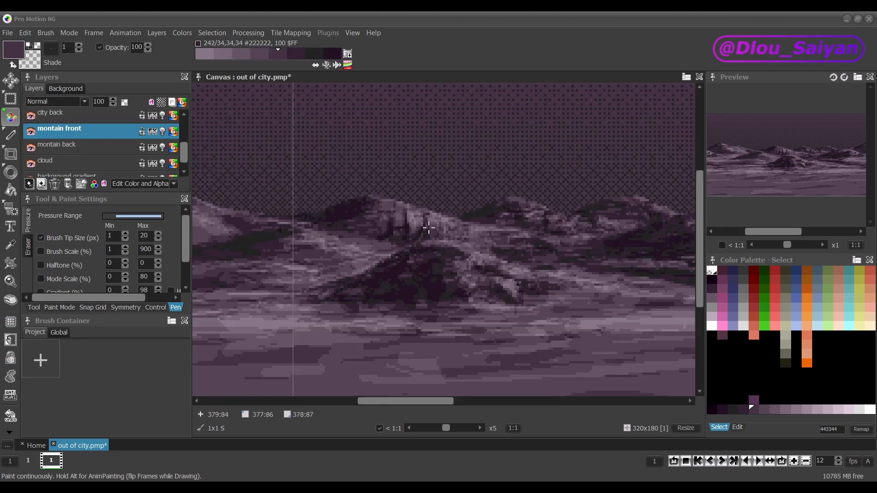
{"action": "scroll", "coordinate": [484, 240], "scroll_direction": "right", "scroll_amount": 3}
{"action": "scroll", "coordinate": [503, 219], "scroll_direction": "down", "scroll_amount": 3}
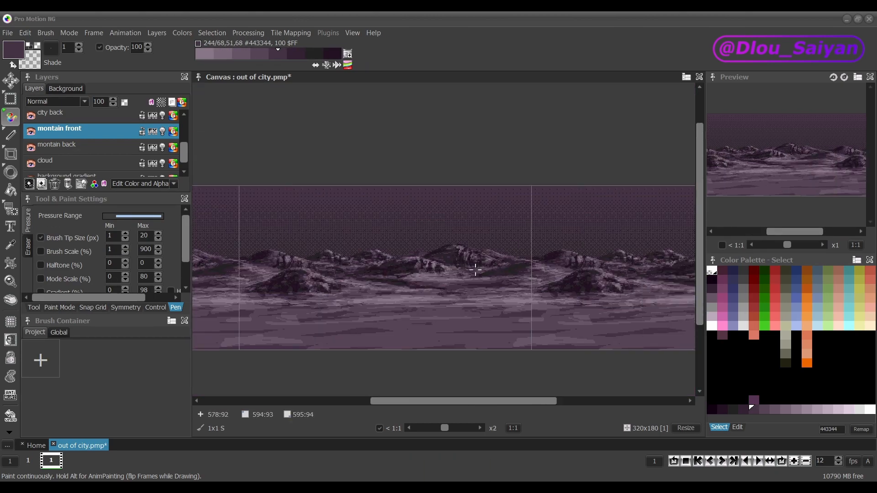
Flip the shading gradient back and add light rocky details along the mountain range.
{"action": "scroll", "coordinate": [476, 270], "scroll_direction": "up", "scroll_amount": 1}
{"action": "scroll", "coordinate": [506, 272], "scroll_direction": "down", "scroll_amount": 1}
{"action": "scroll", "coordinate": [525, 292], "scroll_direction": "up", "scroll_amount": 1}
{"action": "key", "text": "shift+q"}
{"action": "scroll", "coordinate": [457, 279], "scroll_direction": "down", "scroll_amount": 1}
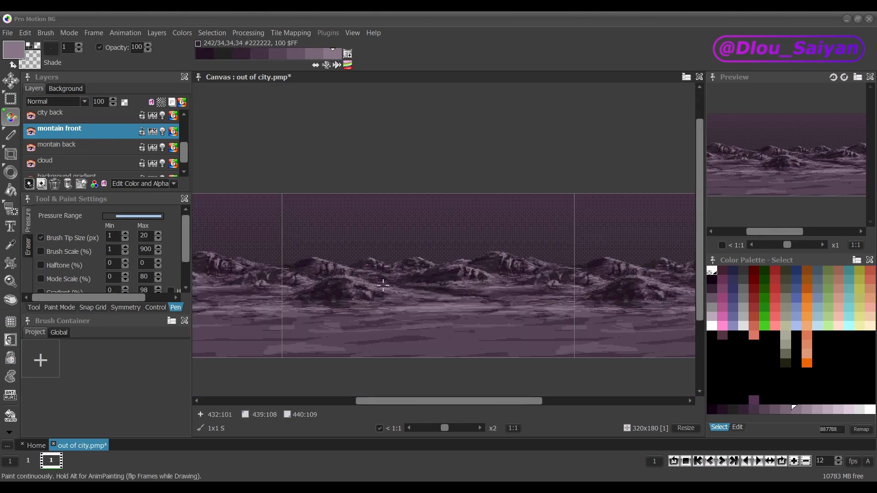
{"action": "scroll", "coordinate": [382, 279], "scroll_direction": "up", "scroll_amount": 2}
{"action": "key", "text": "plus"}
{"action": "key", "text": "plus"}
{"action": "key", "text": "plus"}
{"action": "scroll", "coordinate": [382, 274], "scroll_direction": "down", "scroll_amount": 2}
{"action": "left_click", "coordinate": [29, 184]}
{"action": "left_click", "coordinate": [84, 102]}
{"action": "scroll", "coordinate": [456, 270], "scroll_direction": "up", "scroll_amount": 2}
{"action": "key", "text": "minus"}
{"action": "left_click_drag", "start_coordinate": [461, 215], "coordinate": [438, 299]}
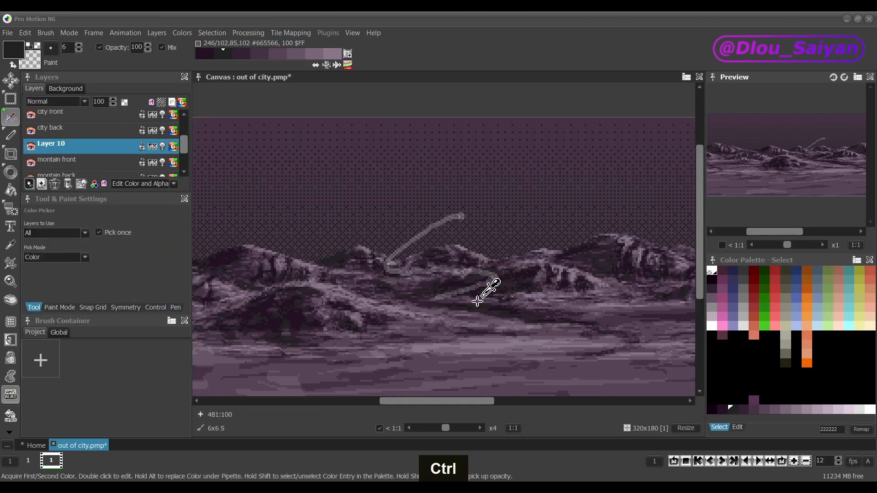
{"action": "left_click", "coordinate": [54, 183]}
Duplicate the montain front layer, prepare the Spray tool with a 10-pixel brush, and set the copy's opacity to 62%.
{"action": "key", "text": "plus"}
{"action": "key", "text": "plus"}
{"action": "scroll", "coordinate": [439, 260], "scroll_direction": "up", "scroll_amount": 1}
{"action": "key", "text": "plus"}
{"action": "key", "text": "plus"}
{"action": "key", "text": "plus"}
{"action": "key", "text": "plus"}
{"action": "key", "text": "plus"}
{"action": "scroll", "coordinate": [372, 260], "scroll_direction": "down", "scroll_amount": 3}
{"action": "left_click", "coordinate": [176, 308]}
{"action": "left_click", "coordinate": [33, 308]}
{"action": "left_click_drag", "start_coordinate": [98, 101], "coordinate": [145, 106]}
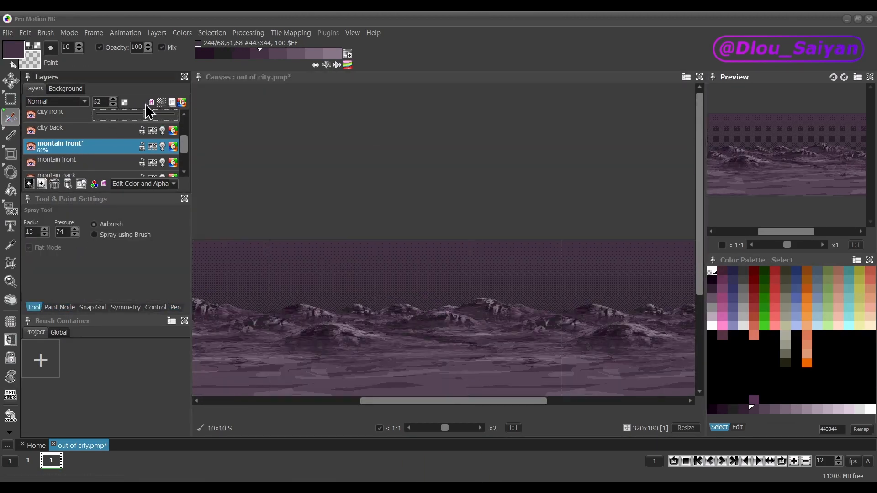
Duplicate the montain front' layer, hide the lower copy, and smooth the mountains in Soften mode before restoring Paint mode.
{"action": "left_click", "coordinate": [42, 184]}
{"action": "left_click", "coordinate": [69, 33]}
{"action": "left_click", "coordinate": [95, 289]}
{"action": "scroll", "coordinate": [295, 256], "scroll_direction": "up", "scroll_amount": 1}
{"action": "scroll", "coordinate": [366, 270], "scroll_direction": "down", "scroll_amount": 1}
{"action": "left_click", "coordinate": [31, 148]}
{"action": "left_click", "coordinate": [31, 133]}
{"action": "left_click", "coordinate": [68, 133]}
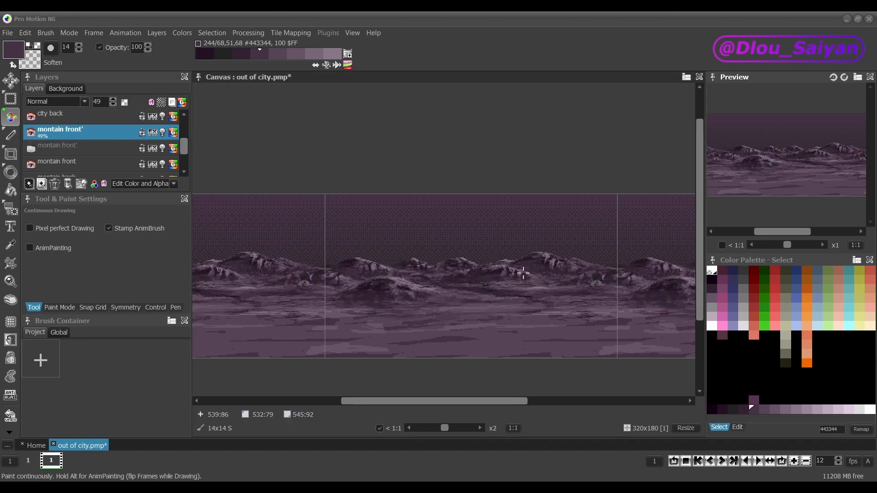
{"action": "left_click_drag", "start_coordinate": [523, 273], "coordinate": [433, 288]}
{"action": "left_click", "coordinate": [69, 33]}
{"action": "left_click", "coordinate": [82, 46]}
Delete the hidden montain front' copy and set the remaining copy's opacity to 36%, comparing the mountains with and without it.
{"action": "left_click", "coordinate": [69, 149]}
{"action": "left_click", "coordinate": [55, 184]}
{"action": "left_click_drag", "start_coordinate": [99, 102], "coordinate": [123, 117]}
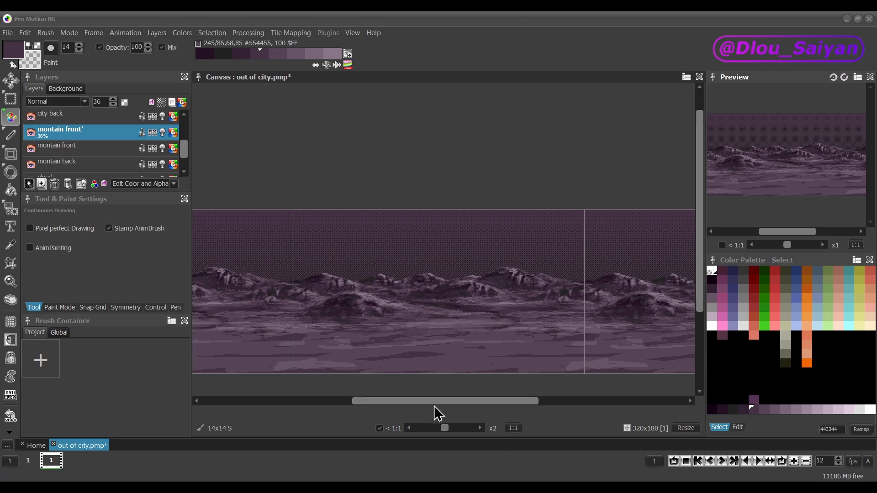
{"action": "left_click", "coordinate": [29, 133]}
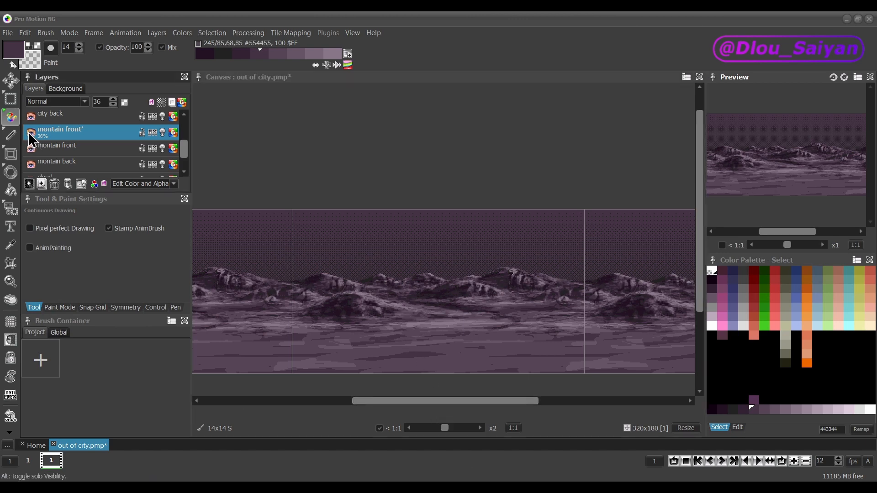
{"action": "left_click", "coordinate": [29, 133]}
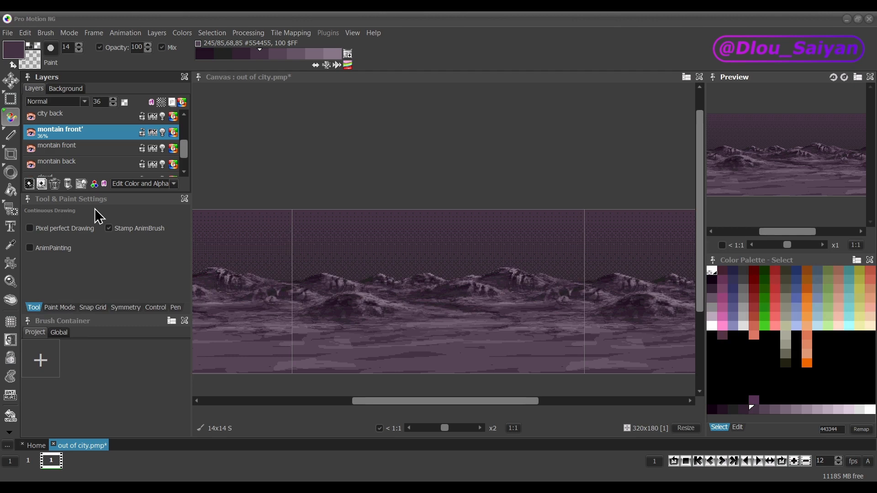
Group the montain front' and montain front layers and name the group "montain back".
{"action": "left_click", "coordinate": [86, 146], "text": "shift"}
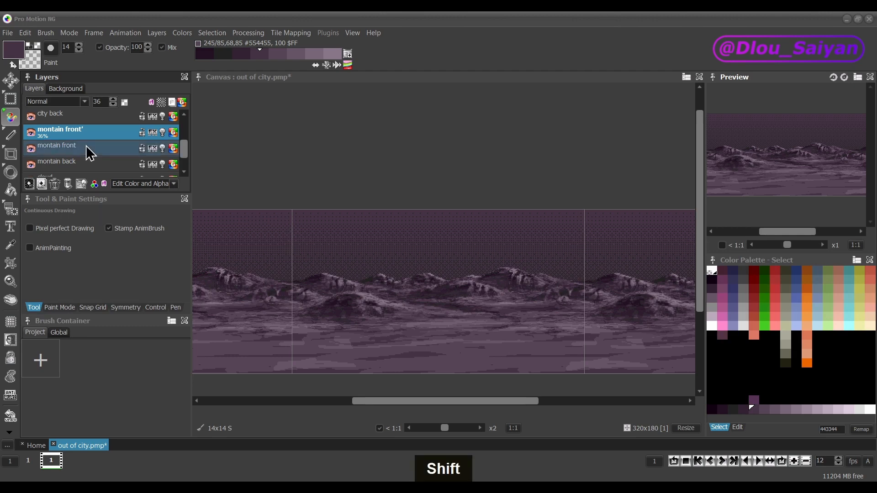
{"action": "left_click", "coordinate": [155, 33]}
{"action": "mouse_move", "coordinate": [170, 45]}
{"action": "left_click", "coordinate": [274, 66]}
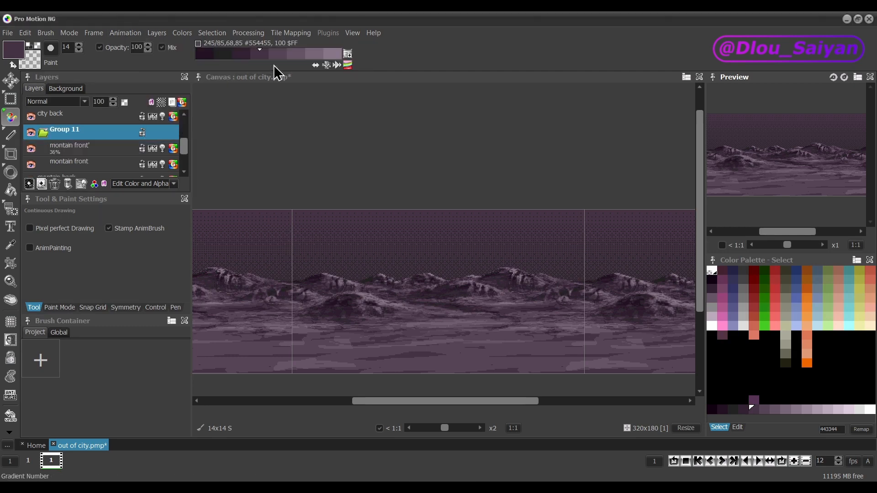
{"action": "double_click", "coordinate": [56, 132]}
{"action": "type", "text": "montain back"}
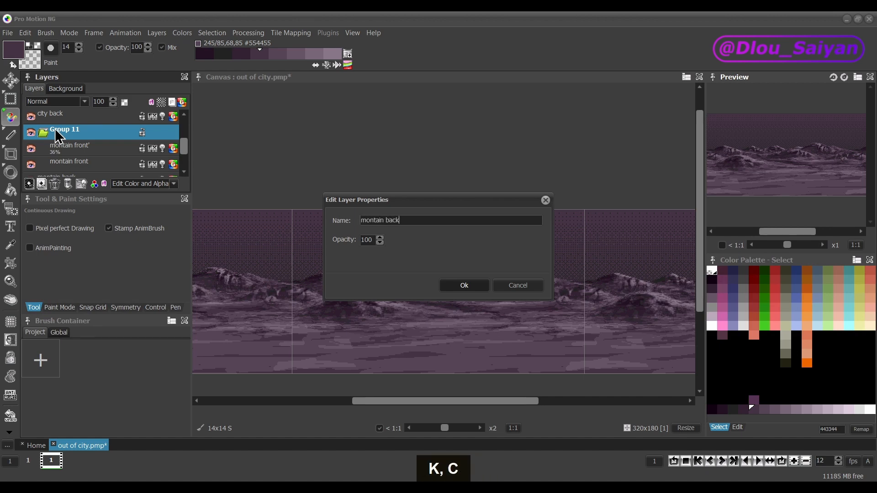
{"action": "key", "text": "Return"}
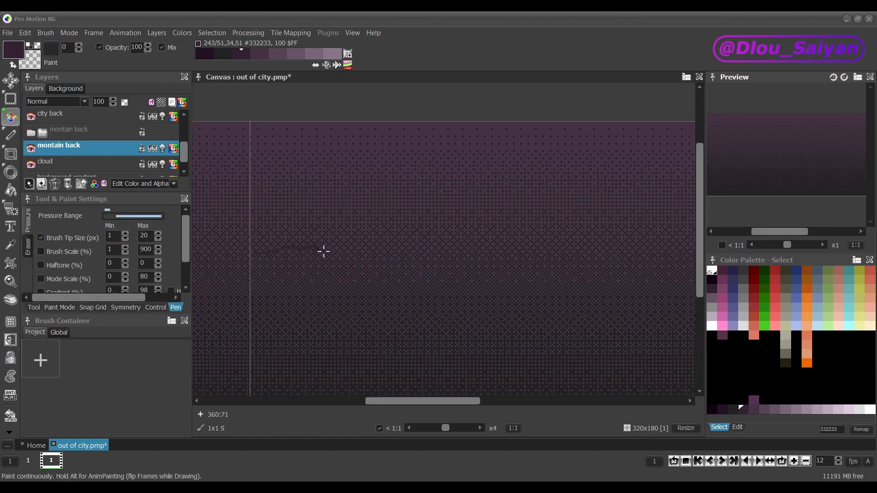
Draw and fill a distant range in #332233 on the montain back layer and set its blend mode to Average at 100% opacity.
{"action": "key", "text": "Down"}
{"action": "key", "text": "Down"}
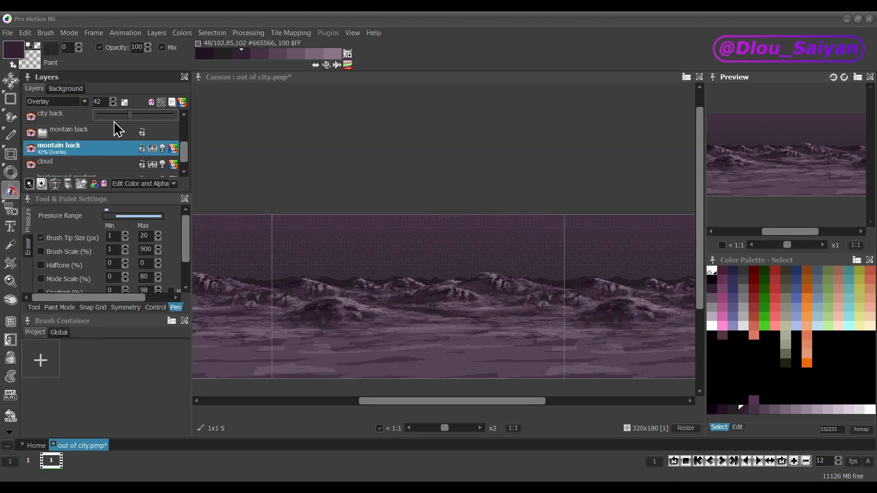
{"action": "scroll", "coordinate": [404, 292], "scroll_direction": "up", "scroll_amount": 1}
{"action": "scroll", "coordinate": [402, 292], "scroll_direction": "down", "scroll_amount": 1}
{"action": "scroll", "coordinate": [436, 292], "scroll_direction": "up", "scroll_amount": 1}
{"action": "scroll", "coordinate": [361, 334], "scroll_direction": "down", "scroll_amount": 1}
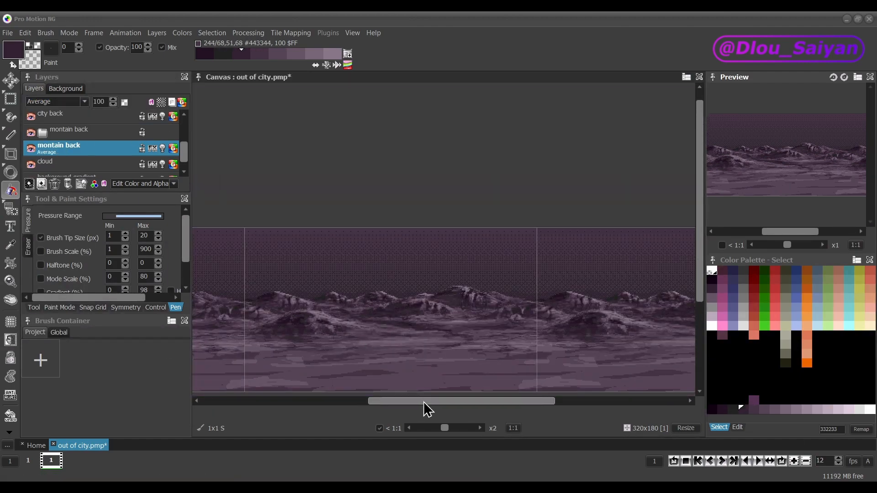
{"action": "left_click_drag", "start_coordinate": [700, 209], "coordinate": [701, 228]}
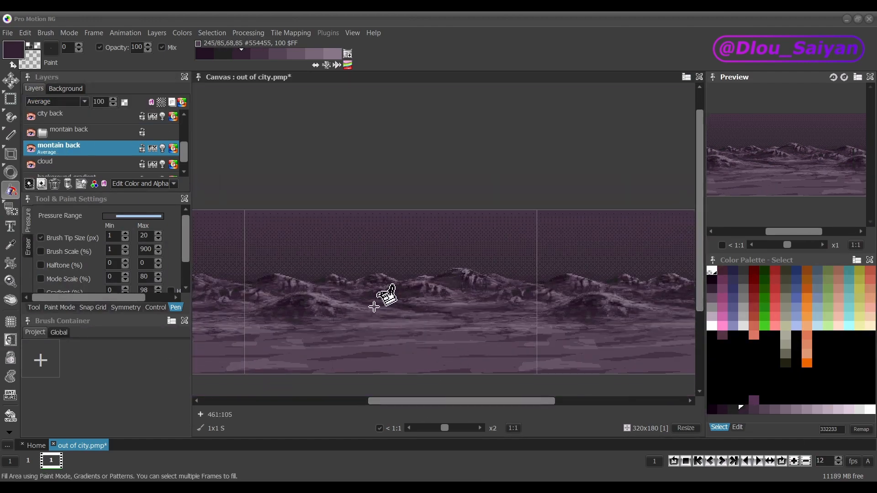
Examine up close and from afar how the distant range blends with the sky and the front mountains.
{"action": "key", "text": "plus"}
{"action": "key", "text": "plus"}
{"action": "key", "text": "plus"}
{"action": "key", "text": "plus"}
{"action": "key", "text": "plus"}
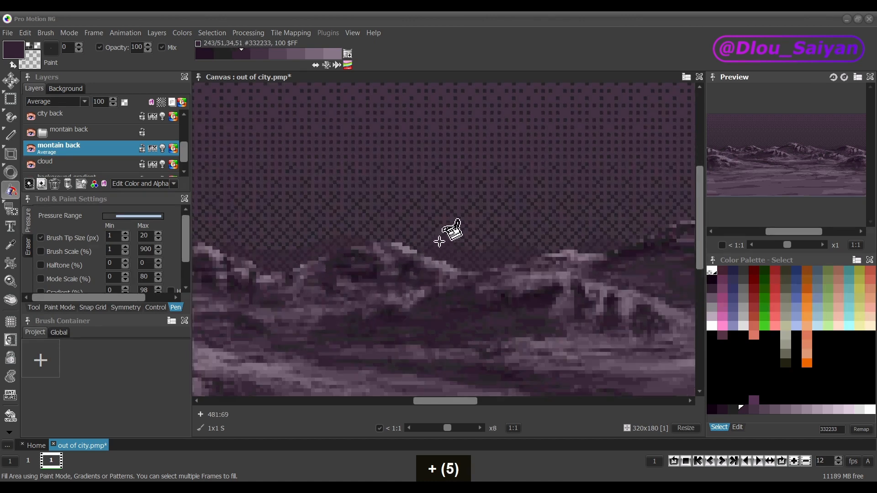
{"action": "key", "text": "minus"}
{"action": "key", "text": "minus"}
{"action": "key", "text": "minus"}
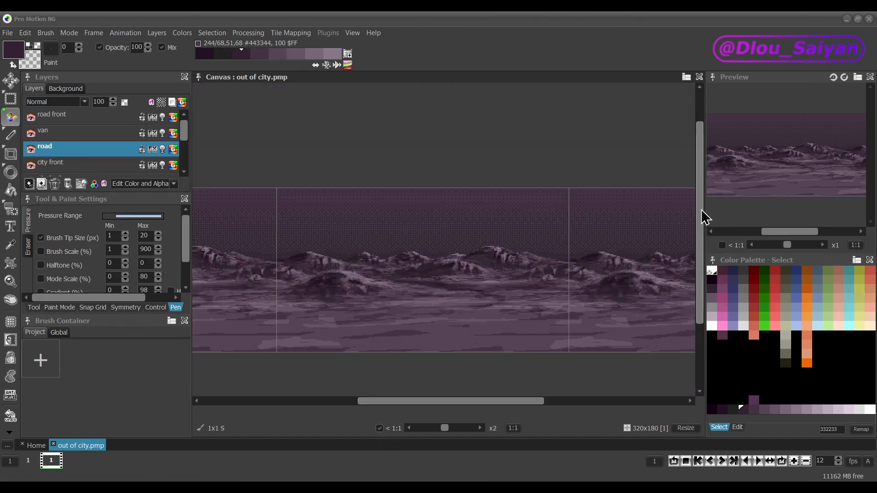
{"action": "scroll", "coordinate": [701, 202], "scroll_direction": "down", "scroll_amount": 5}
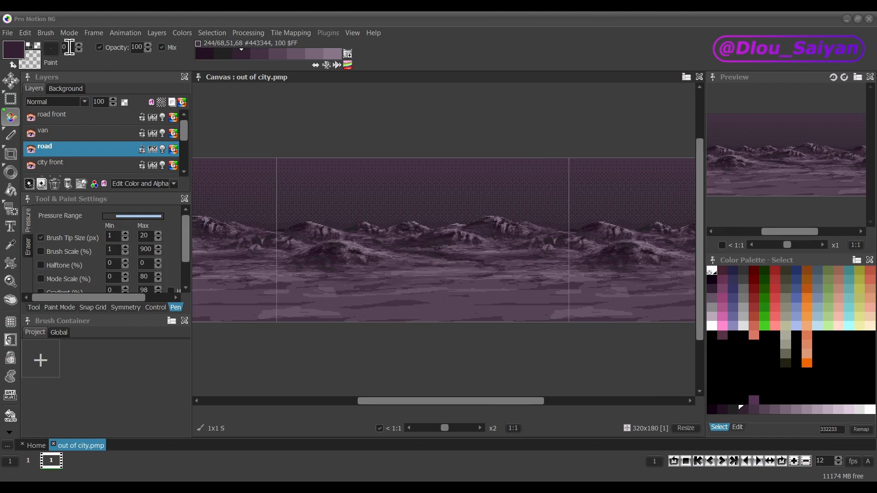
Open the street.pmp project alongside the out of city file.
{"action": "left_click", "coordinate": [7, 32]}
{"action": "left_click", "coordinate": [17, 126]}
{"action": "double_click", "coordinate": [333, 191]}
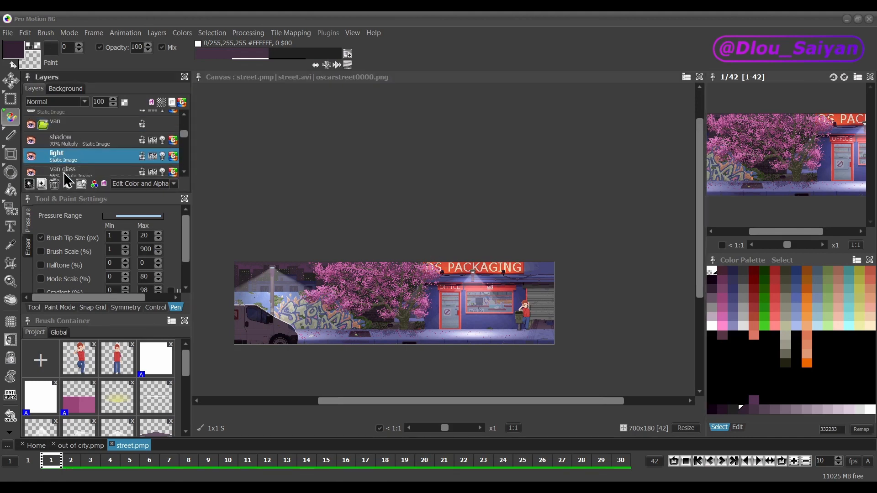
Grab the front of the van from street.pmp as a brush and bring it to the van layer of out of city.pmp.
{"action": "key", "text": "b"}
{"action": "left_click", "coordinate": [78, 446]}
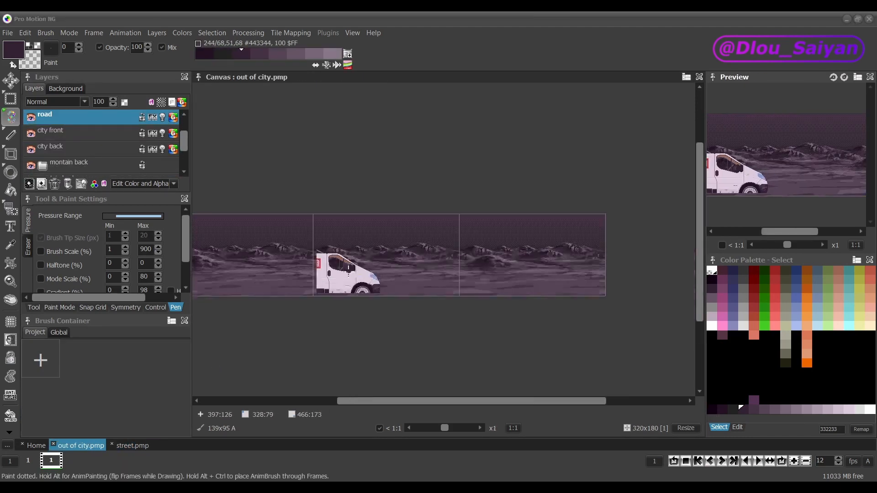
{"action": "scroll", "coordinate": [91, 133], "scroll_direction": "up", "scroll_amount": 2}
{"action": "left_click", "coordinate": [92, 133]}
Scale the van brush down to 62x42 pixels and stamp it in the foreground on the van layer.
{"action": "key", "text": "shift+minus"}
{"action": "key", "text": "shift+minus"}
{"action": "key", "text": "shift+minus"}
{"action": "scroll", "coordinate": [353, 269], "scroll_direction": "up", "scroll_amount": 1}
{"action": "key", "text": "shift+minus"}
{"action": "key", "text": "shift+minus"}
{"action": "key", "text": "shift+minus"}
{"action": "key", "text": "shift+minus"}
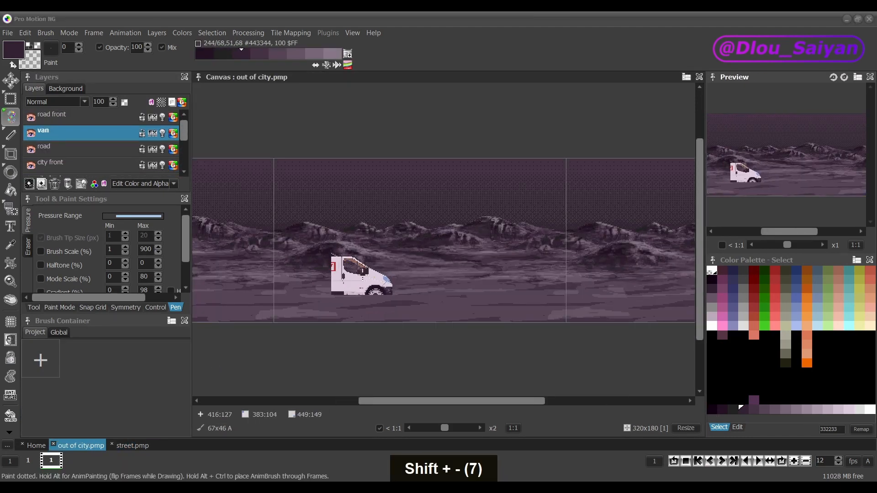
{"action": "key", "text": "shift+minus"}
{"action": "left_click", "coordinate": [360, 274]}
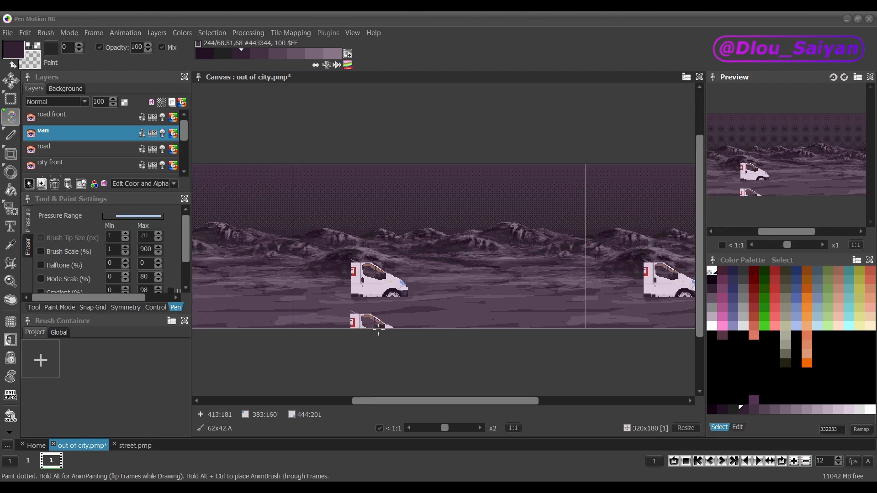
Fill a full-width #444477 rectangle across the lower part of the canvas on the road layer.
{"action": "scroll", "coordinate": [391, 320], "scroll_direction": "up", "scroll_amount": 1}
{"action": "scroll", "coordinate": [392, 315], "scroll_direction": "down", "scroll_amount": 1}
{"action": "left_click", "coordinate": [91, 149]}
{"action": "left_click", "coordinate": [730, 296]}
{"action": "key", "text": "shift+f"}
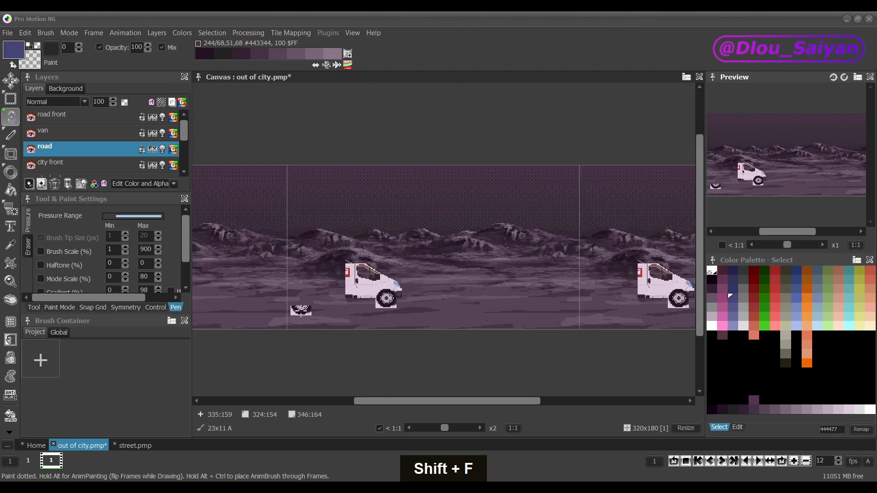
{"action": "left_click_drag", "start_coordinate": [289, 294], "coordinate": [581, 328]}
Lower the van layer's opacity to 21% and draw evenly spaced guardrail posts on the road layer using the 16x15 snap grid.
{"action": "left_click", "coordinate": [91, 132]}
{"action": "left_click_drag", "start_coordinate": [174, 114], "coordinate": [112, 115]}
{"action": "left_click", "coordinate": [92, 148]}
{"action": "left_click", "coordinate": [11, 117]}
{"action": "left_click", "coordinate": [11, 322]}
{"action": "scroll", "coordinate": [327, 319], "scroll_direction": "up", "scroll_amount": 4}
{"action": "left_click_drag", "start_coordinate": [237, 213], "coordinate": [237, 253]}
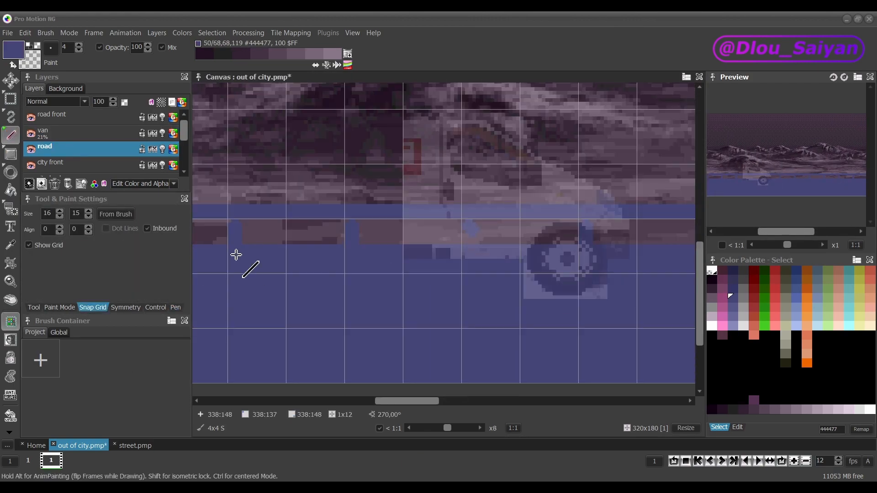
With the van layer hidden, fill the guardrail with grey #666666 and detail its rail using one-pixel lines.
{"action": "left_click_drag", "start_coordinate": [414, 401], "coordinate": [488, 401]}
{"action": "scroll", "coordinate": [457, 315], "scroll_direction": "down", "scroll_amount": 5}
{"action": "left_click", "coordinate": [31, 133]}
{"action": "left_click", "coordinate": [741, 288]}
{"action": "key", "text": "f"}
{"action": "left_click", "coordinate": [11, 135]}
{"action": "scroll", "coordinate": [431, 315], "scroll_direction": "up", "scroll_amount": 5}
{"action": "key", "text": "plus"}
{"action": "key", "text": "plus"}
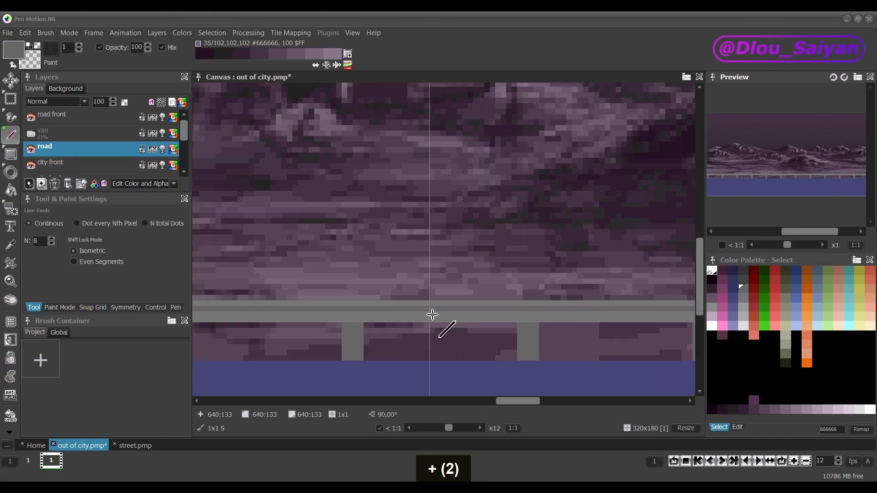
Draw a seamless jagged #222222 edge across the road on the road front layer and fill the area below it.
{"action": "left_click", "coordinate": [92, 116]}
{"action": "left_click", "coordinate": [30, 133]}
{"action": "scroll", "coordinate": [436, 388], "scroll_direction": "down", "scroll_amount": 1}
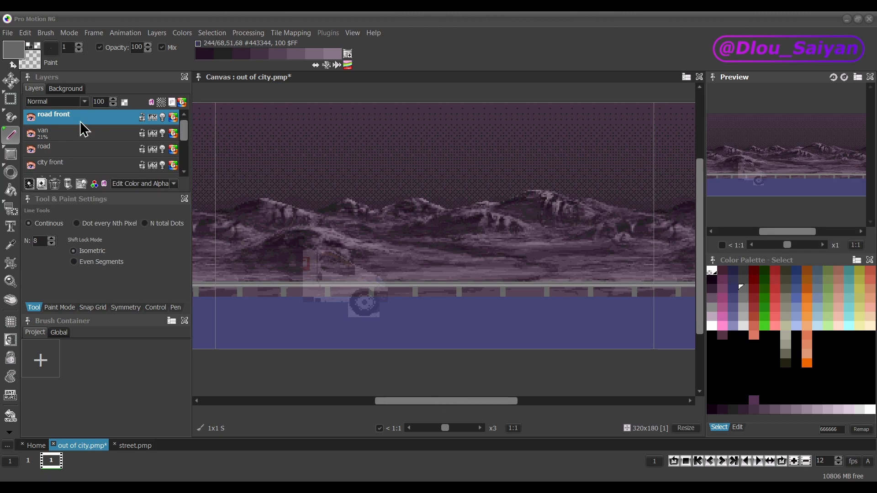
{"action": "left_click", "coordinate": [733, 409]}
{"action": "left_click", "coordinate": [11, 117]}
{"action": "key", "text": "ctrl+z"}
{"action": "left_click_drag", "start_coordinate": [219, 307], "coordinate": [654, 309]}
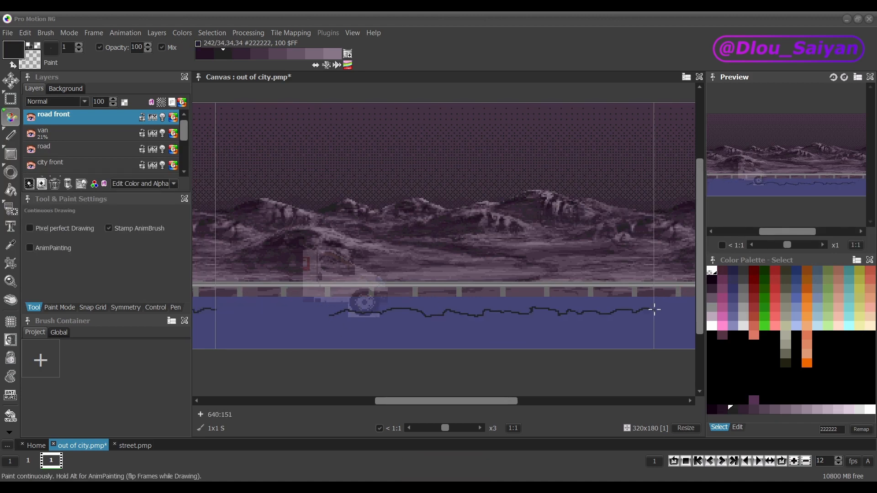
{"action": "key", "text": "f"}
{"action": "left_click", "coordinate": [612, 332]}
{"action": "left_click", "coordinate": [30, 133]}
Import the istockphoto city skyline image as a project, reduced to 256 colors with Nearest Color and an optimized palette.
{"action": "left_click", "coordinate": [64, 117]}
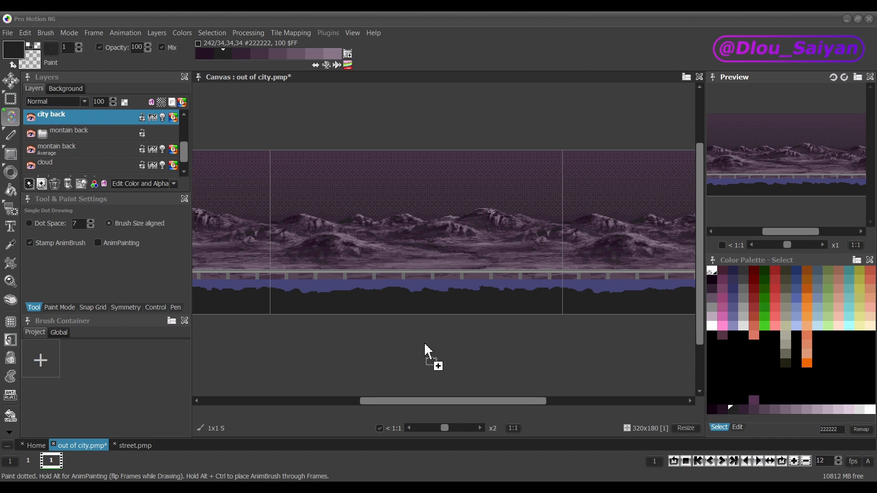
{"action": "left_click_drag", "start_coordinate": [425, 344], "coordinate": [426, 346]}
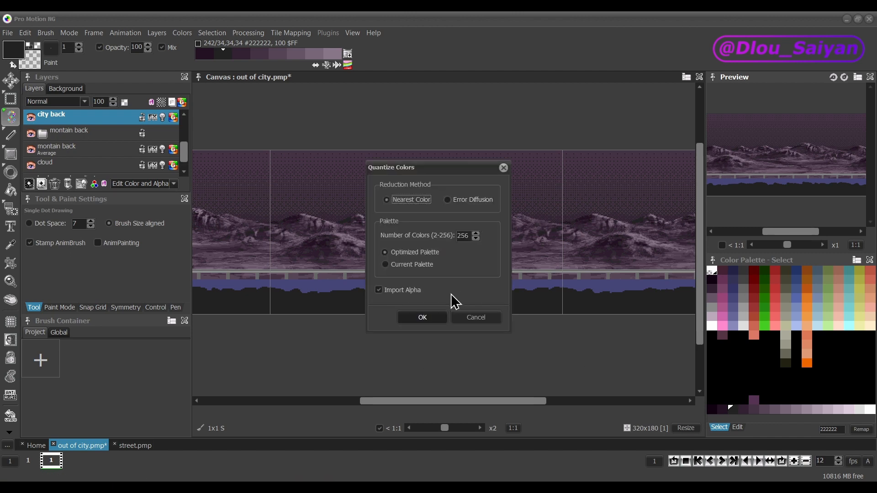
{"action": "left_click", "coordinate": [422, 317]}
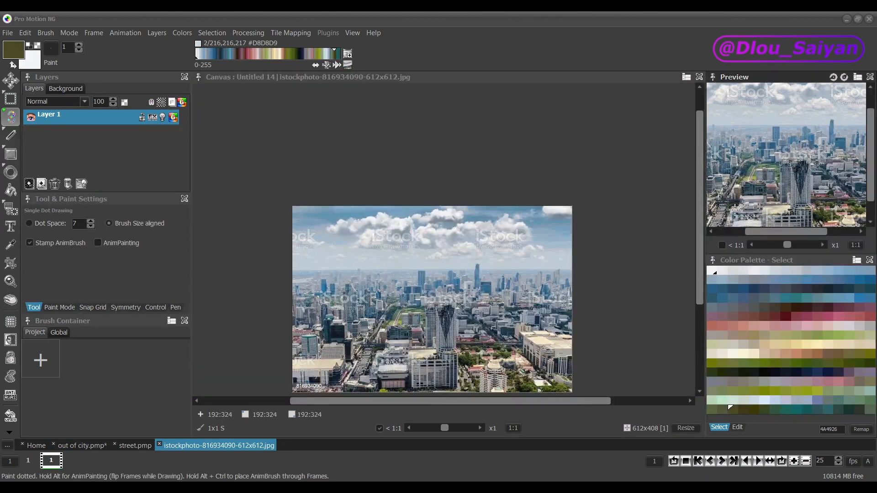
{"action": "left_click_drag", "start_coordinate": [700, 240], "coordinate": [701, 256]}
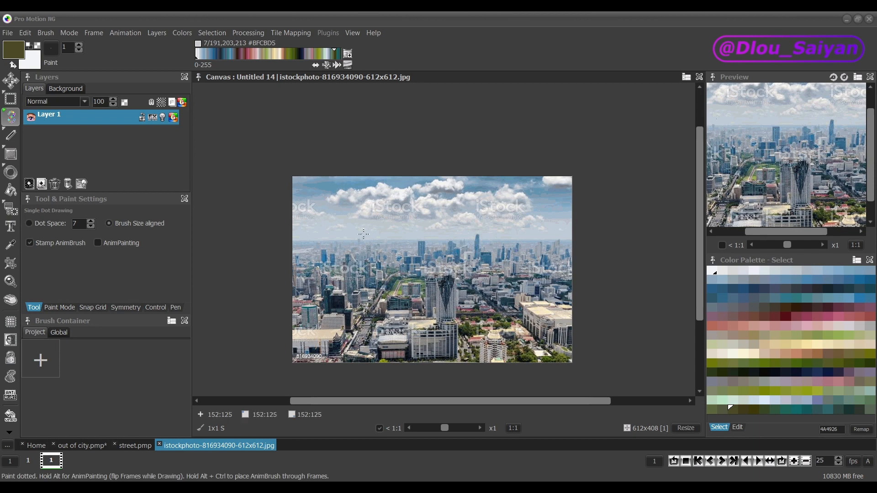
Set the city photo's Layer 1 transparent color to palette entry 0, #F3F5F6.
{"action": "left_click", "coordinate": [712, 270]}
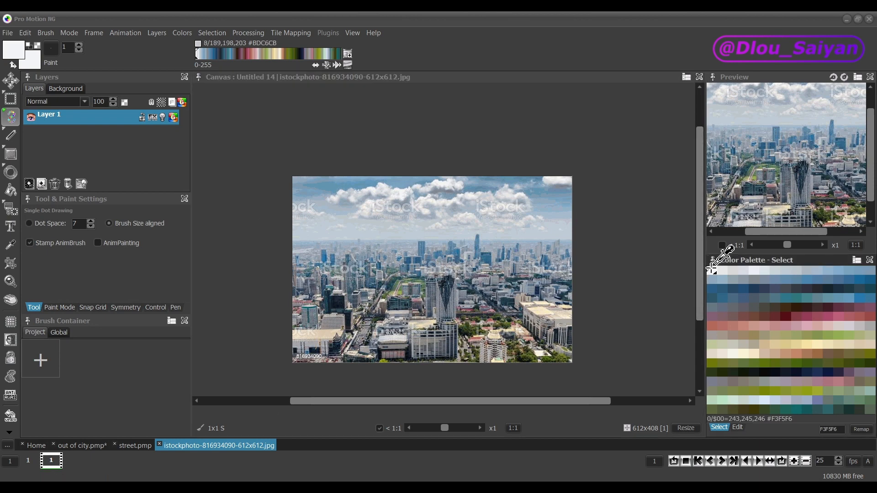
{"action": "double_click", "coordinate": [113, 125]}
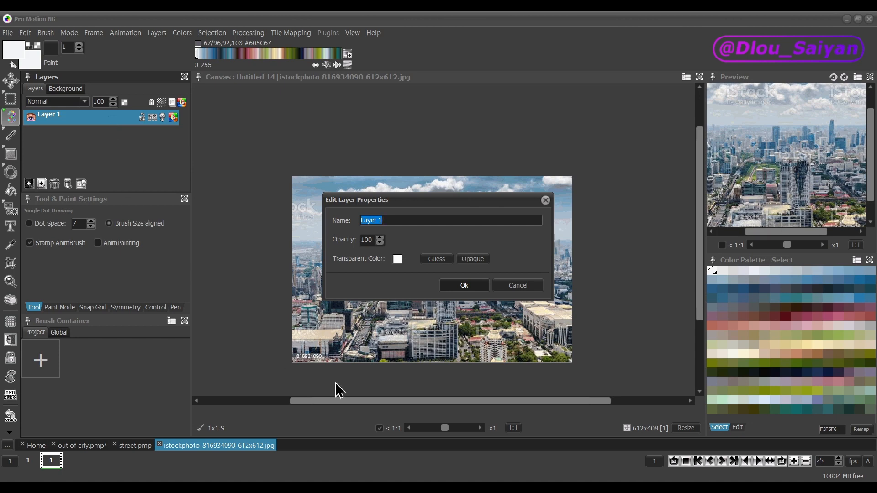
{"action": "left_click", "coordinate": [397, 259]}
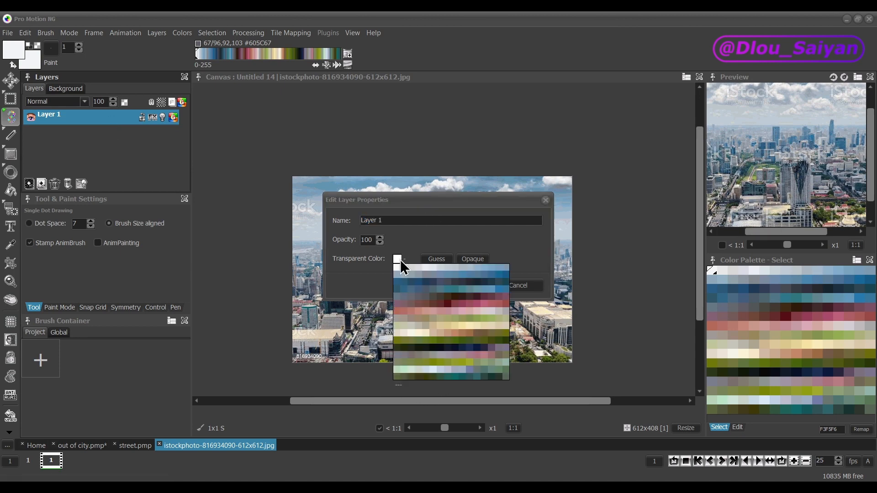
{"action": "left_click", "coordinate": [399, 270]}
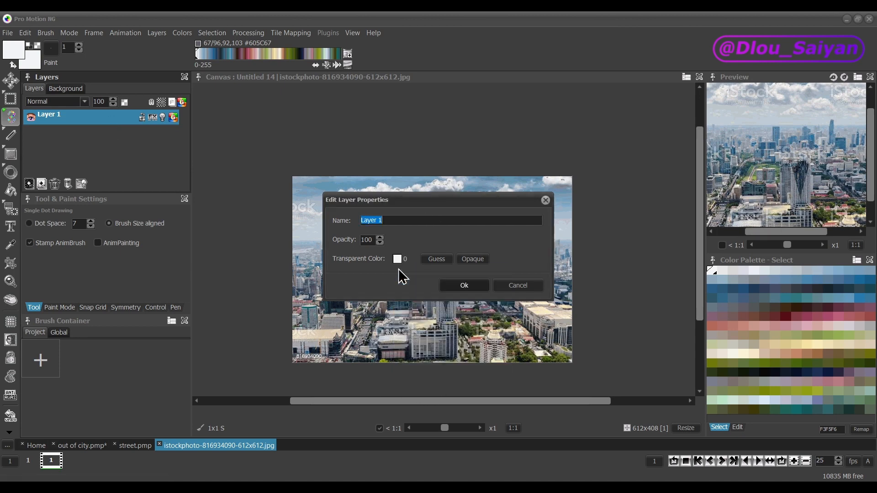
{"action": "left_click", "coordinate": [464, 285]}
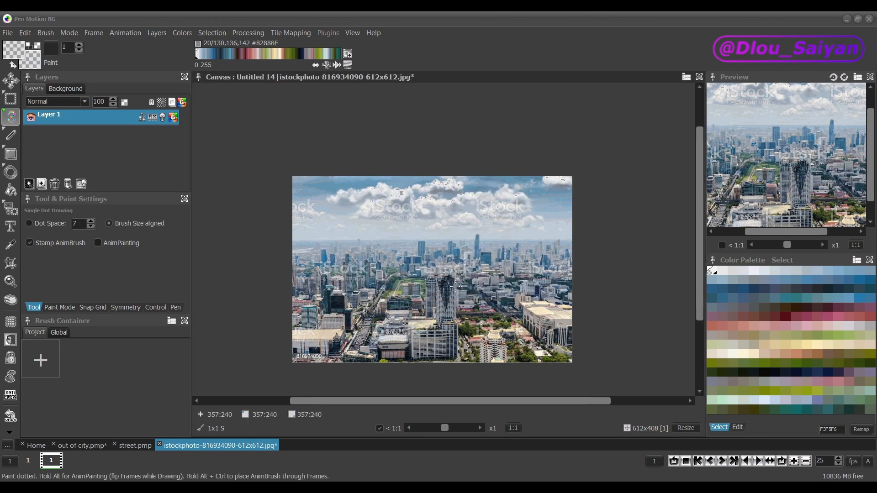
Erase the sky above the city skyline with a filled rectangle in the transparent color.
{"action": "key", "text": "shift"}
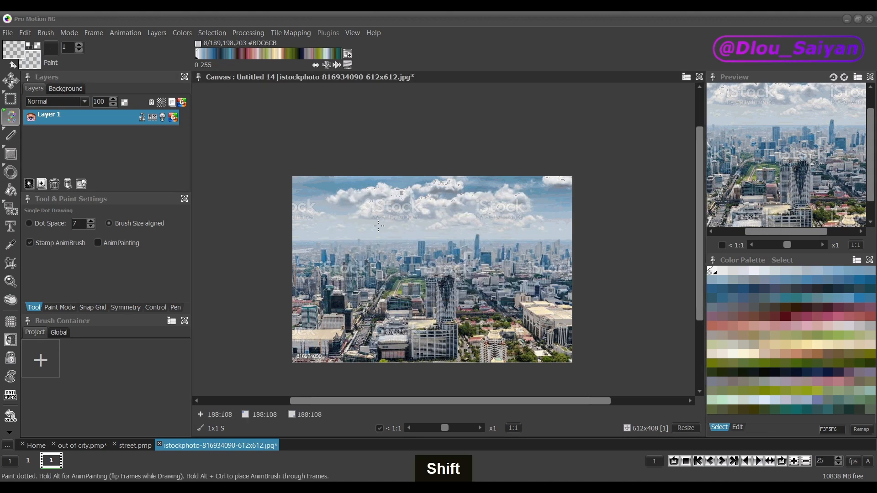
{"action": "key", "text": "shift+r"}
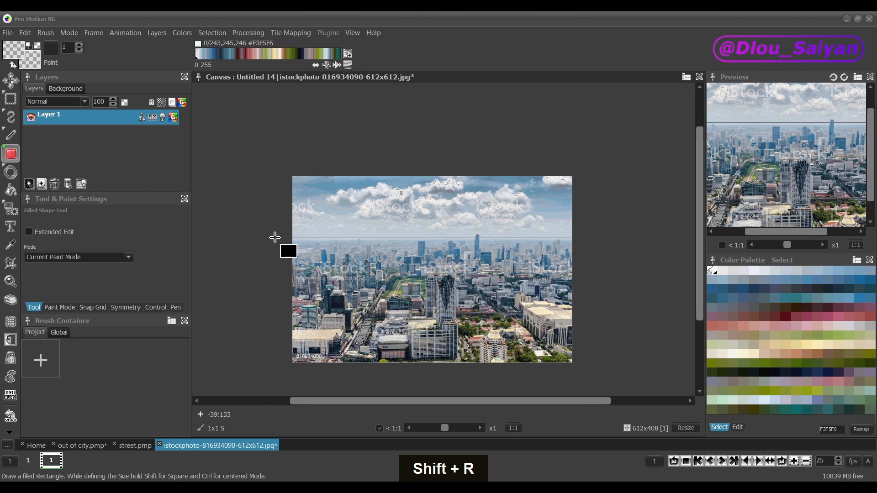
{"action": "left_click_drag", "start_coordinate": [272, 240], "coordinate": [586, 142]}
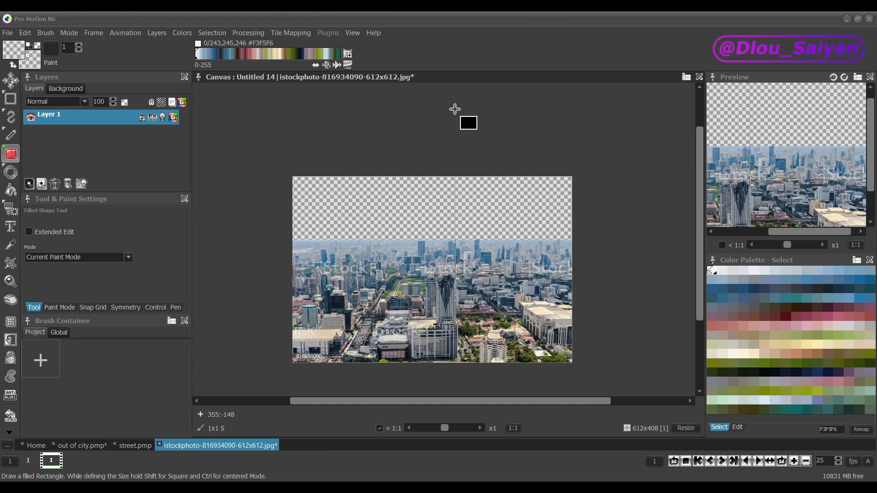
Add a Display other Project effect to the city back layer in out of city.pmp and make it display Untitled 14.
{"action": "left_click", "coordinate": [81, 451]}
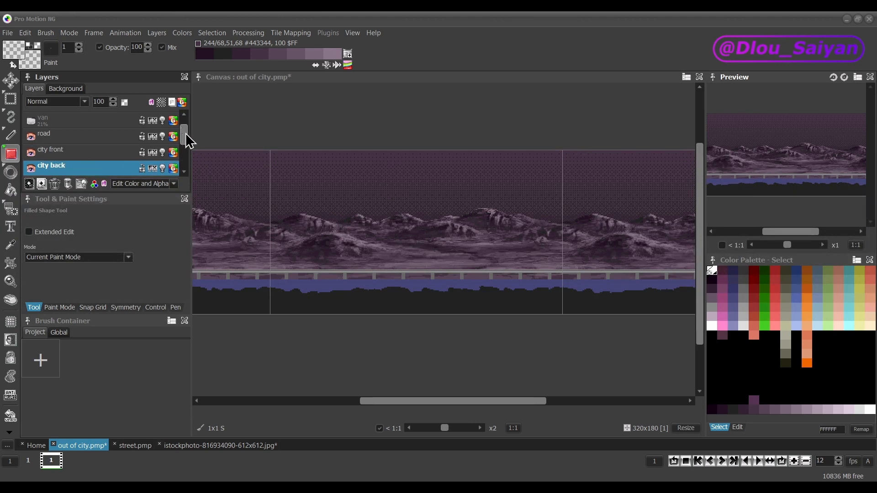
{"action": "left_click_drag", "start_coordinate": [186, 135], "coordinate": [184, 142]}
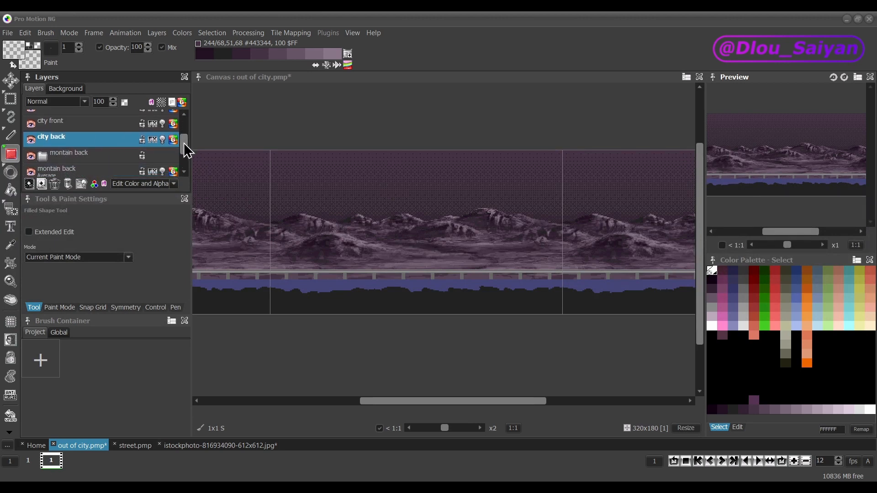
{"action": "left_click", "coordinate": [153, 142]}
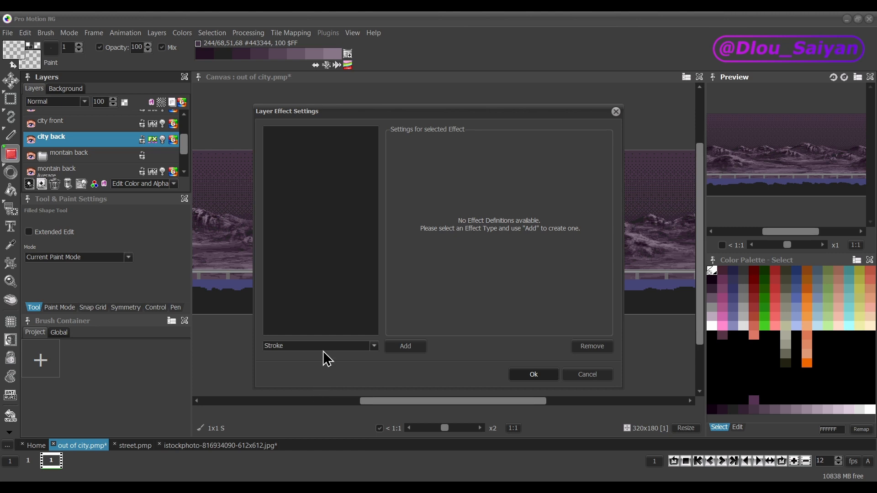
{"action": "left_click", "coordinate": [323, 348]}
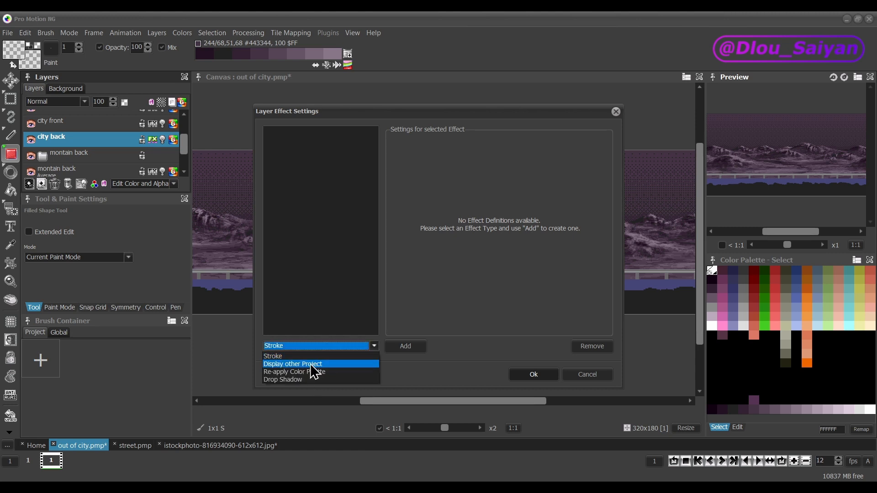
{"action": "left_click", "coordinate": [315, 364]}
{"action": "left_click", "coordinate": [414, 350]}
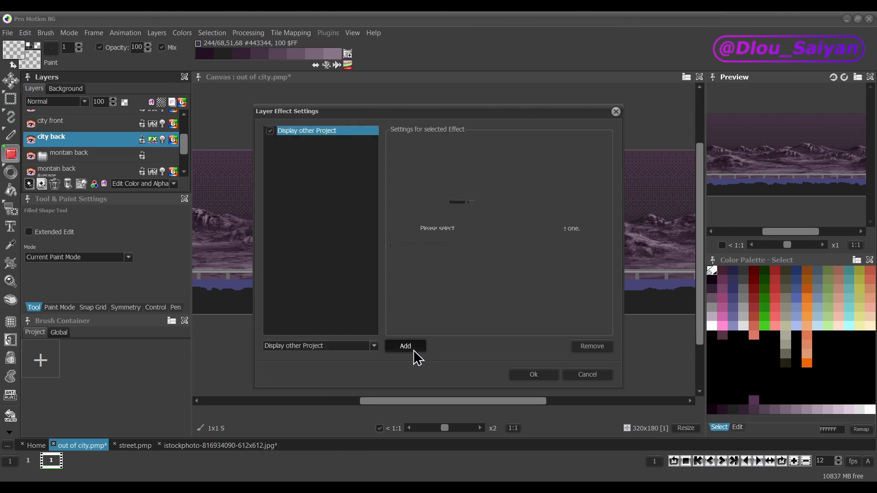
{"action": "left_click", "coordinate": [546, 191]}
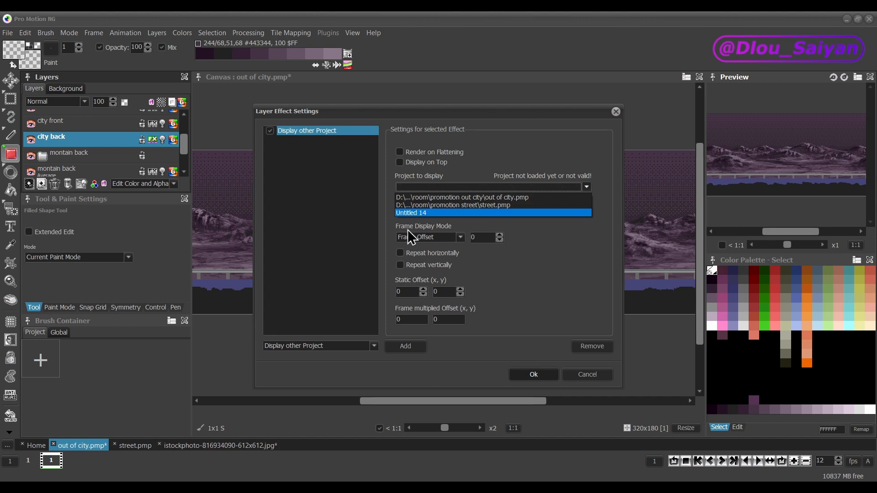
{"action": "left_click", "coordinate": [407, 214]}
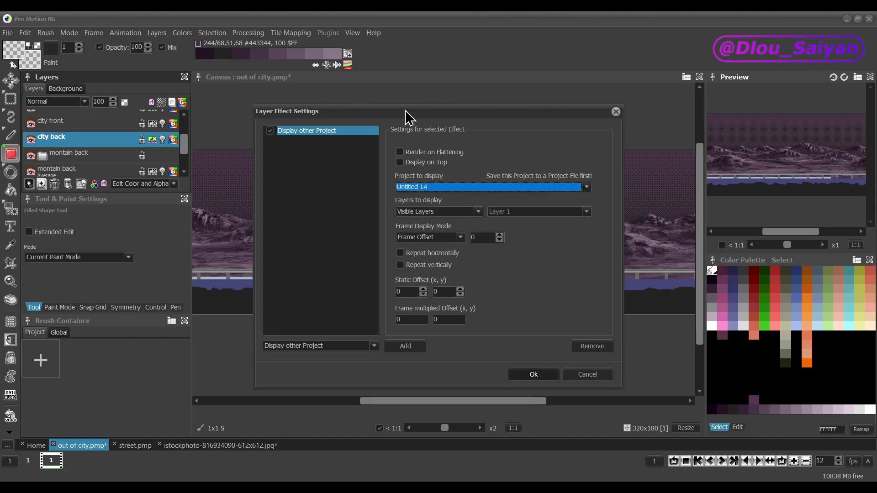
Shift the displayed city photo upward with a negative vertical static offset until its buildings fill the area behind the guardrail.
{"action": "left_click_drag", "start_coordinate": [408, 118], "coordinate": [707, 99]}
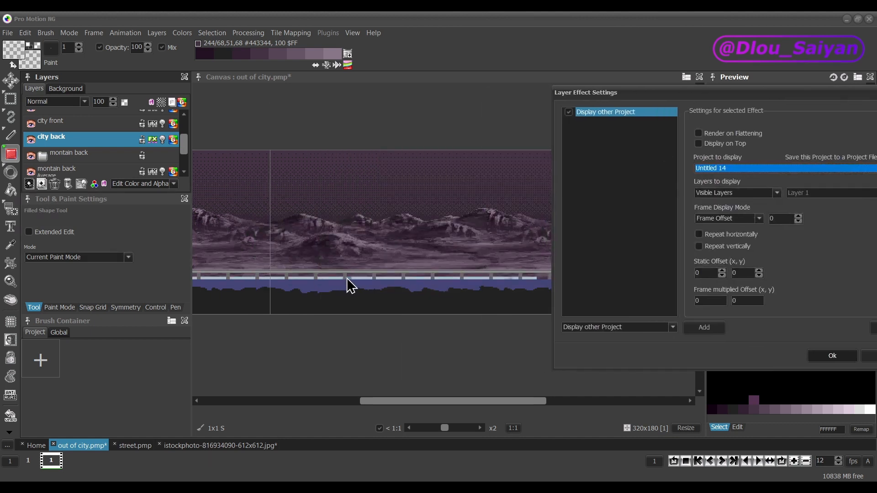
{"action": "left_click_drag", "start_coordinate": [671, 93], "coordinate": [659, 91]}
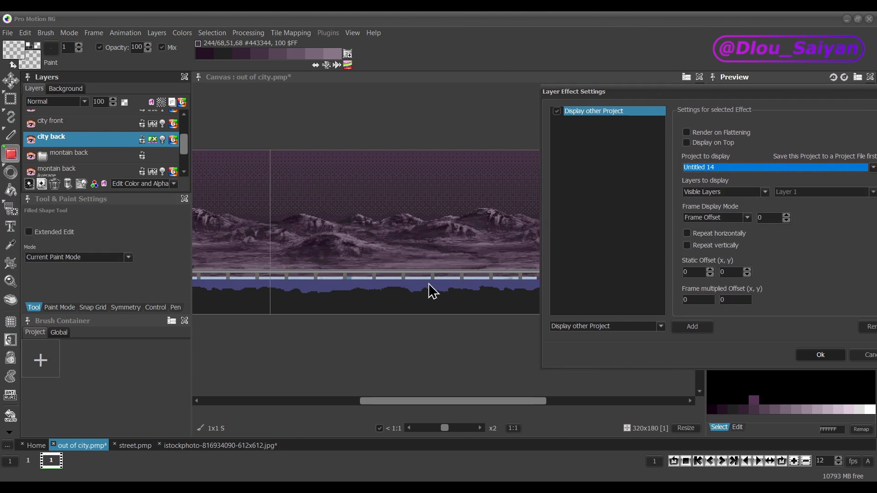
{"action": "left_click", "coordinate": [748, 276]}
{"action": "left_click", "coordinate": [747, 275]}
{"action": "left_click", "coordinate": [747, 275]}
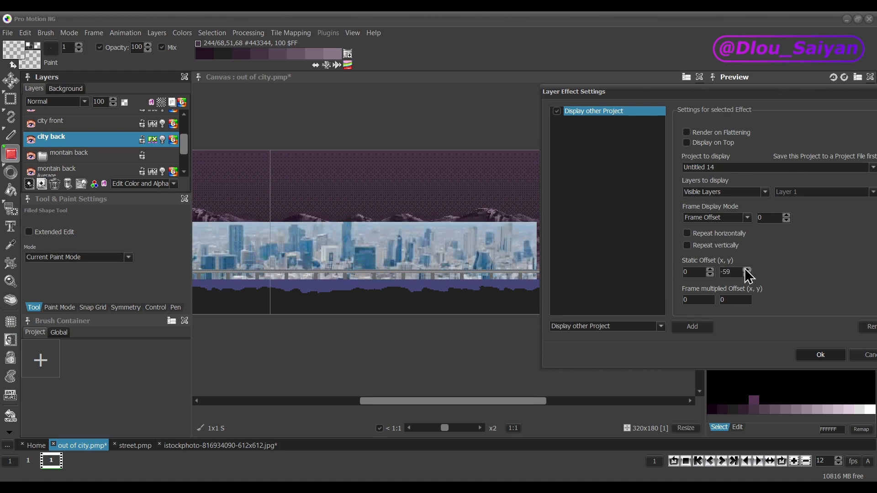
{"action": "left_click", "coordinate": [684, 279]}
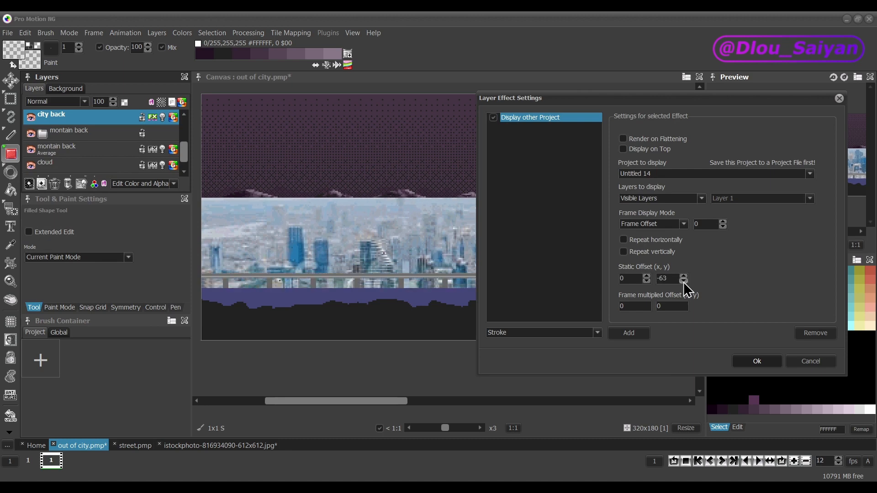
{"action": "left_click", "coordinate": [683, 280]}
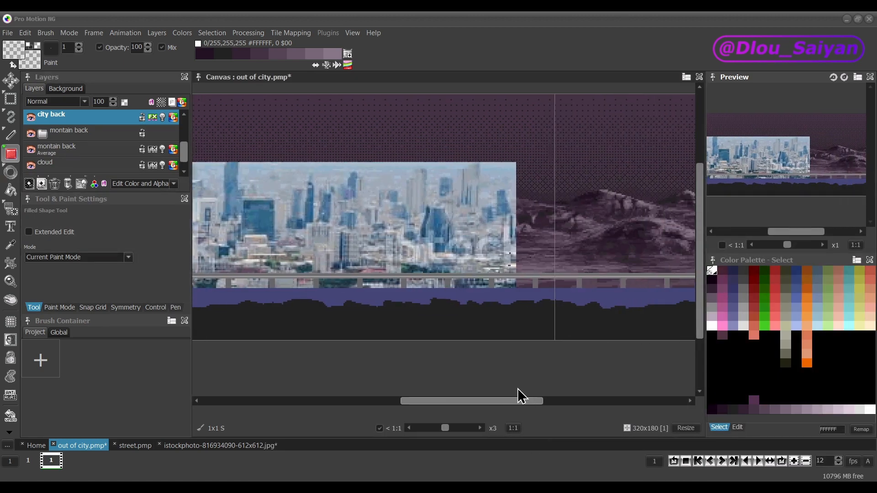
{"action": "left_click_drag", "start_coordinate": [519, 394], "coordinate": [310, 395]}
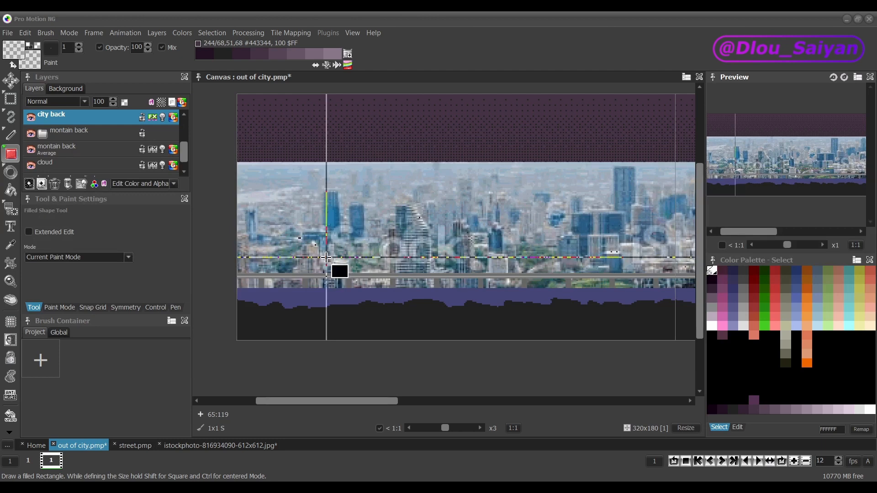
Trace the photo's buildings as dark outlines for the city, starting from the city front layer.
{"action": "left_click_drag", "start_coordinate": [185, 157], "coordinate": [185, 145]}
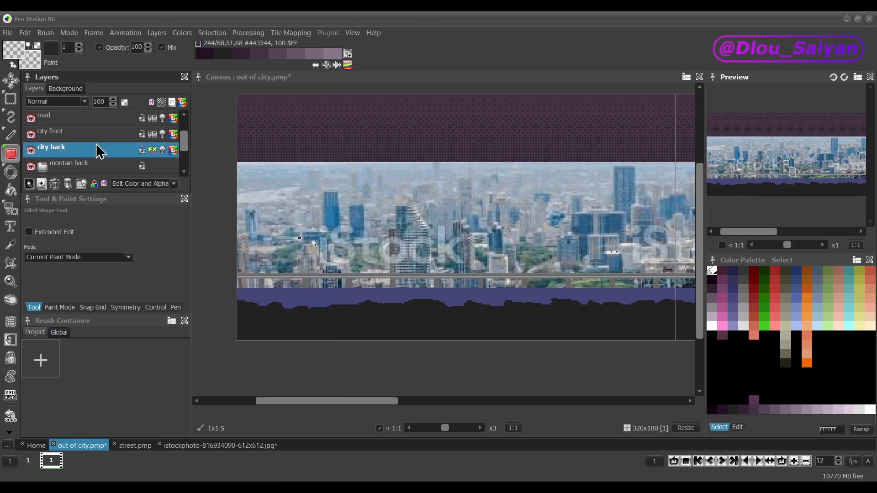
{"action": "left_click", "coordinate": [96, 136]}
{"action": "mouse_move", "coordinate": [366, 401]}
{"action": "left_mouse_down"}
{"action": "mouse_move", "coordinate": [377, 401]}
{"action": "mouse_move", "coordinate": [361, 409]}
{"action": "left_mouse_up"}
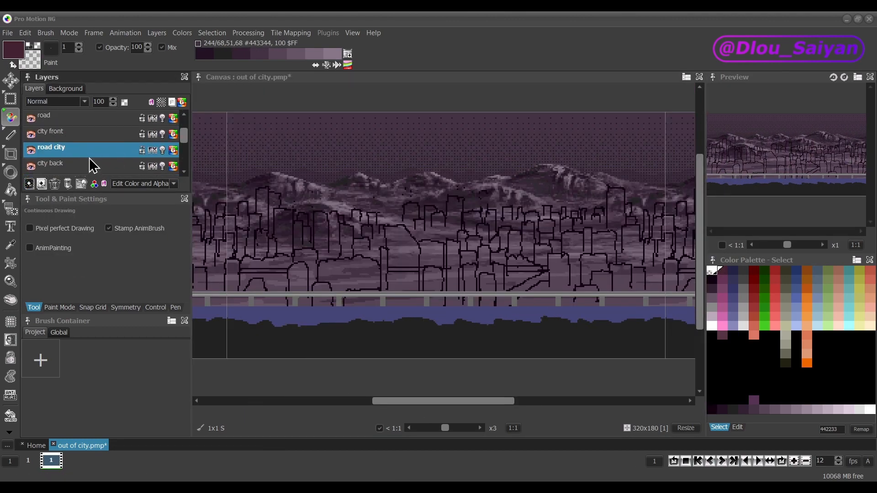
Try to outline the slant-topped central tower with straight #444477 lines on the city front layer.
{"action": "key", "text": "plus"}
{"action": "key", "text": "plus"}
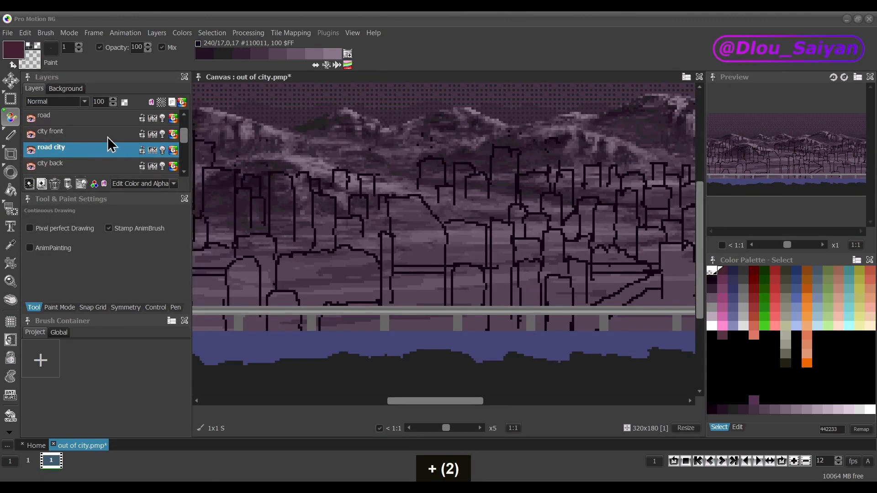
{"action": "left_click", "coordinate": [110, 136]}
{"action": "key", "text": "minus"}
{"action": "key", "text": "minus"}
{"action": "key", "text": "minus"}
{"action": "key", "text": "minus"}
{"action": "key", "text": "plus"}
{"action": "key", "text": "plus"}
{"action": "key", "text": "plus"}
{"action": "mouse_move", "coordinate": [410, 190]}
{"action": "left_mouse_down"}
{"action": "mouse_move", "coordinate": [407, 355]}
{"action": "mouse_move", "coordinate": [407, 189]}
{"action": "left_mouse_up"}
{"action": "left_click", "coordinate": [736, 299]}
{"action": "key", "text": "v"}
{"action": "left_click_drag", "start_coordinate": [407, 190], "coordinate": [448, 189]}
{"action": "left_click_drag", "start_coordinate": [447, 190], "coordinate": [483, 239]}
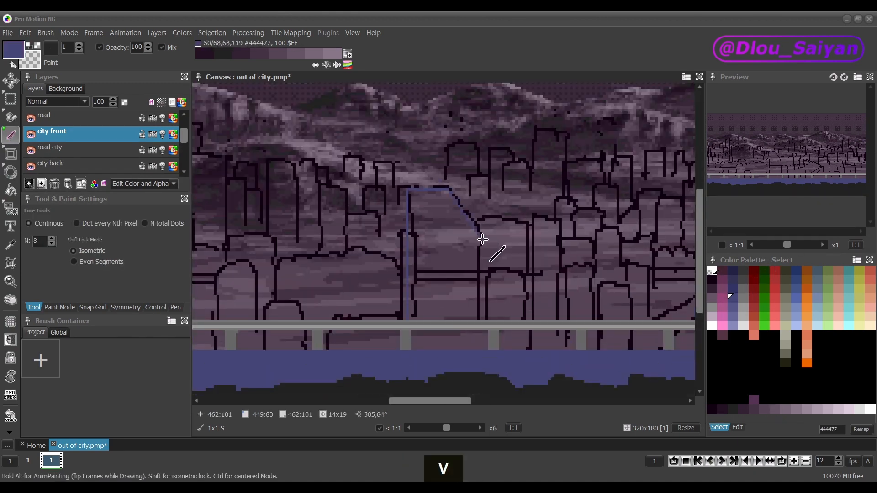
Try to fill the tower's outline with #444477 while the road layer is faded to 45% opacity, and undo the whole attempt.
{"action": "key", "text": "shift+r"}
{"action": "left_click_drag", "start_coordinate": [479, 350], "coordinate": [407, 288]}
{"action": "left_click", "coordinate": [109, 117]}
{"action": "left_click_drag", "start_coordinate": [113, 102], "coordinate": [116, 112]}
{"action": "key", "text": "ctrl+z"}
{"action": "key", "text": "ctrl+z"}
{"action": "left_click", "coordinate": [110, 133]}
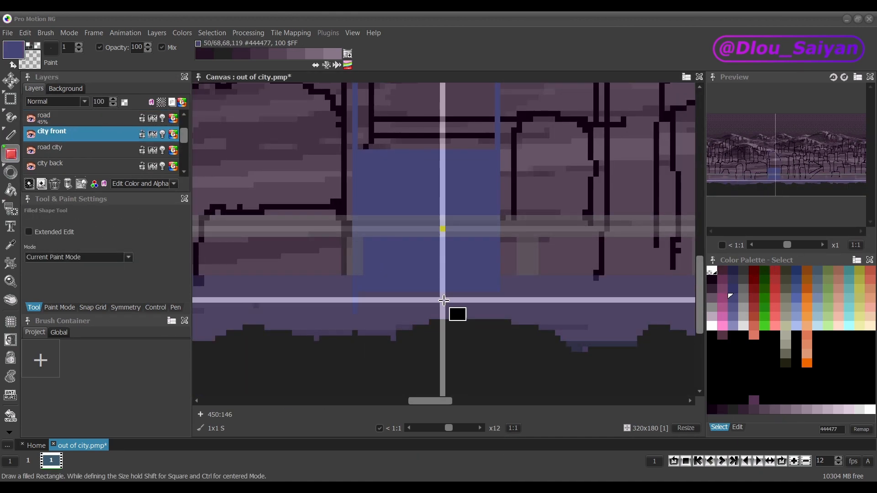
{"action": "key", "text": "f"}
{"action": "left_click", "coordinate": [447, 265]}
{"action": "key", "text": "ctrl+z"}
{"action": "key", "text": "ctrl+z"}
{"action": "key", "text": "ctrl+z"}
{"action": "key", "text": "ctrl+z"}
{"action": "key", "text": "ctrl+z"}
Move the city back layer above city front and outline the slant-topped tower on it with straight #444477 lines.
{"action": "left_click", "coordinate": [109, 166]}
{"action": "left_click_drag", "start_coordinate": [110, 165], "coordinate": [110, 128]}
{"action": "key", "text": "v"}
{"action": "mouse_move", "coordinate": [441, 111]}
{"action": "left_mouse_down"}
{"action": "mouse_move", "coordinate": [493, 173]}
{"action": "mouse_move", "coordinate": [499, 393]}
{"action": "left_mouse_up"}
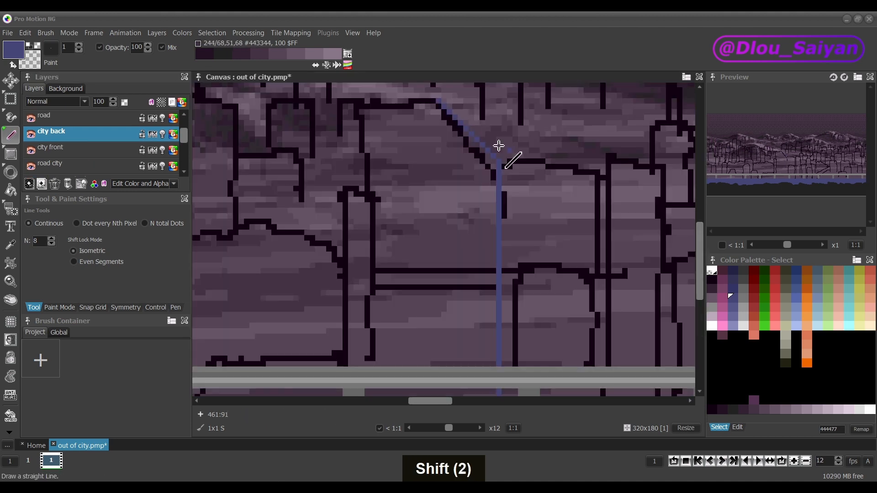
Hide the road layer, close the tower's base with a filled rectangle and fill the rest of its outline with #444477.
{"action": "key", "text": "shift+r"}
{"action": "left_click", "coordinate": [31, 119]}
{"action": "left_click_drag", "start_coordinate": [362, 273], "coordinate": [499, 263]}
{"action": "key", "text": "f"}
{"action": "left_click", "coordinate": [430, 228]}
{"action": "key", "text": "minus"}
{"action": "key", "text": "minus"}
{"action": "key", "text": "minus"}
{"action": "left_click_drag", "start_coordinate": [444, 401], "coordinate": [432, 365]}
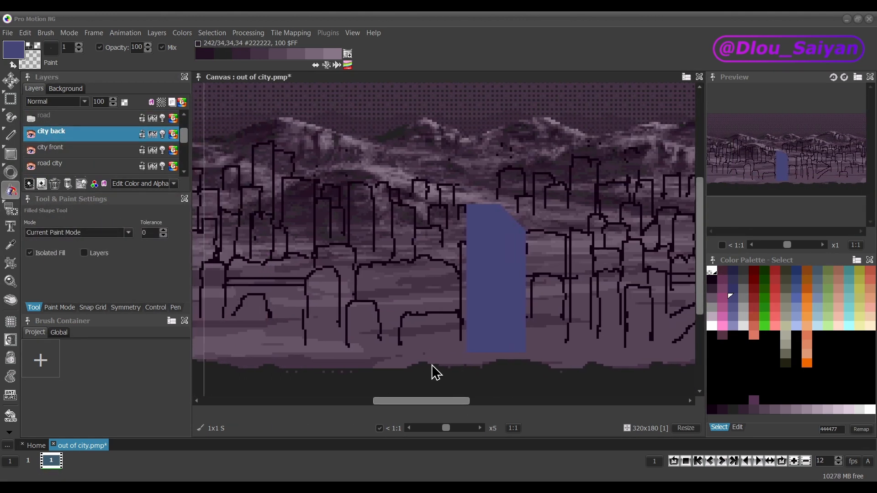
Lighten the tower's slanted roof edge with short horizontal #555588 strokes.
{"action": "key", "text": "plus"}
{"action": "key", "text": "plus"}
{"action": "key", "text": "d"}
{"action": "scroll", "coordinate": [338, 141], "scroll_direction": "up", "scroll_amount": 1}
{"action": "scroll", "coordinate": [325, 137], "scroll_direction": "up", "scroll_amount": 2}
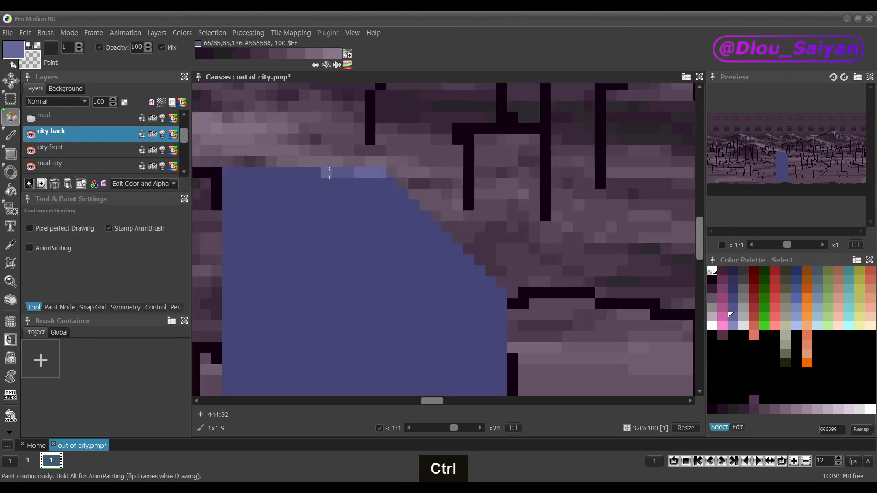
{"action": "left_click_drag", "start_coordinate": [447, 221], "coordinate": [474, 222]}
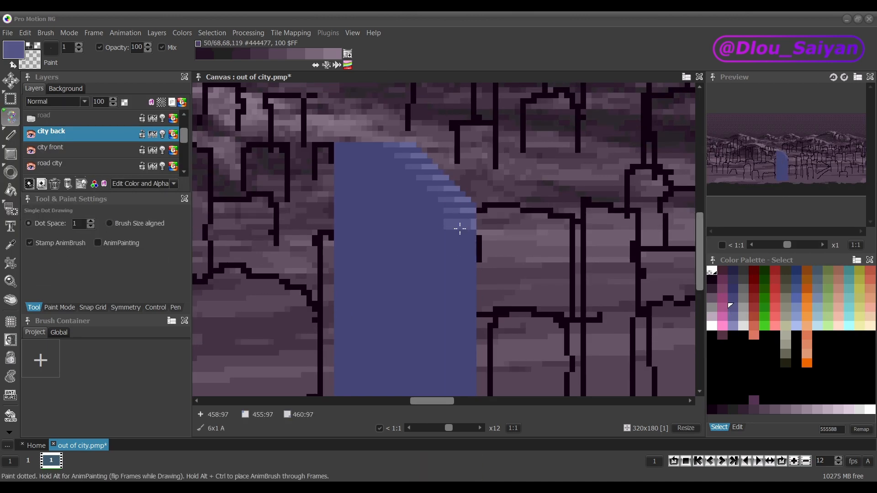
Stripe the tower's facade down its full height with evenly spaced horizontal #555588 lines.
{"action": "left_click_drag", "start_coordinate": [337, 233], "coordinate": [474, 233]}
{"action": "left_click_drag", "start_coordinate": [405, 233], "coordinate": [405, 392]}
{"action": "key", "text": "d"}
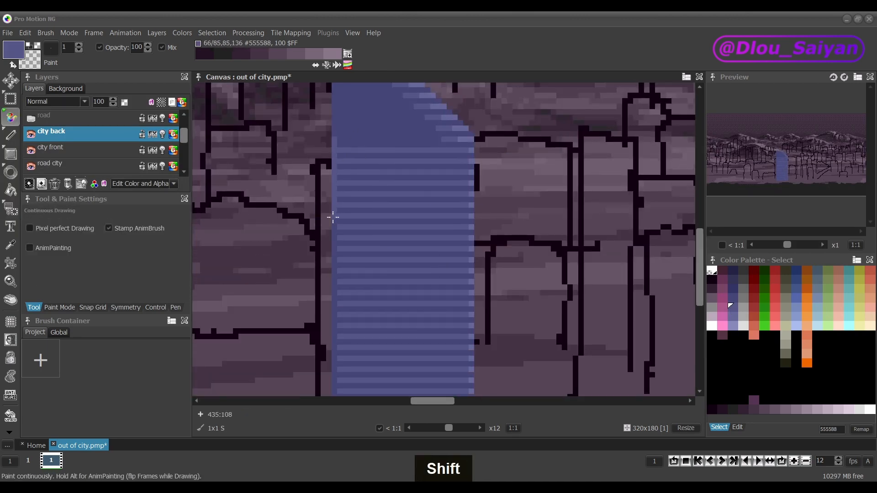
{"action": "key", "text": "minus"}
{"action": "key", "text": "minus"}
{"action": "key", "text": "plus"}
{"action": "key", "text": "plus"}
{"action": "key", "text": "s"}
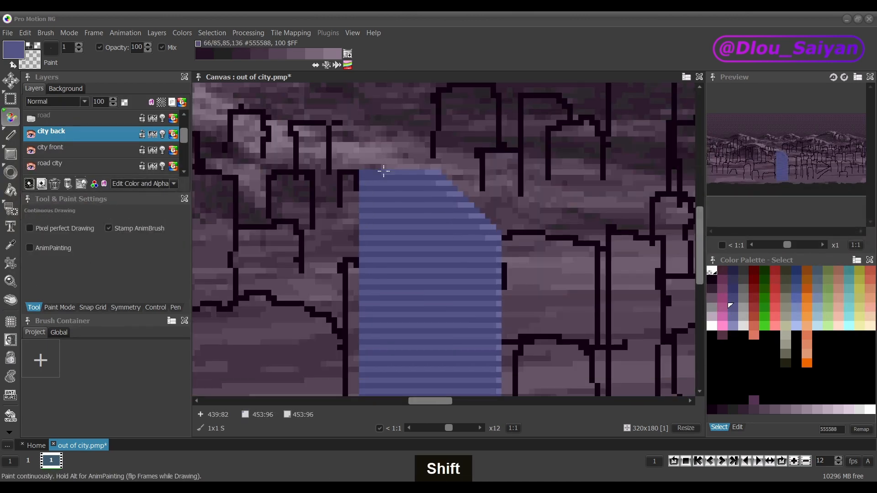
Draw a filled #333366 rectangle as a lower building against the right side of the striped tower.
{"action": "key", "text": "minus"}
{"action": "key", "text": "minus"}
{"action": "key", "text": "minus"}
{"action": "key", "text": "minus"}
{"action": "key", "text": "minus"}
{"action": "left_click_drag", "start_coordinate": [440, 403], "coordinate": [431, 403]}
{"action": "key", "text": "plus"}
{"action": "key", "text": "plus"}
{"action": "key", "text": "plus"}
{"action": "key", "text": "plus"}
{"action": "key", "text": "plus"}
{"action": "left_click", "coordinate": [733, 289]}
{"action": "left_click", "coordinate": [11, 154]}
{"action": "left_click_drag", "start_coordinate": [349, 213], "coordinate": [415, 323]}
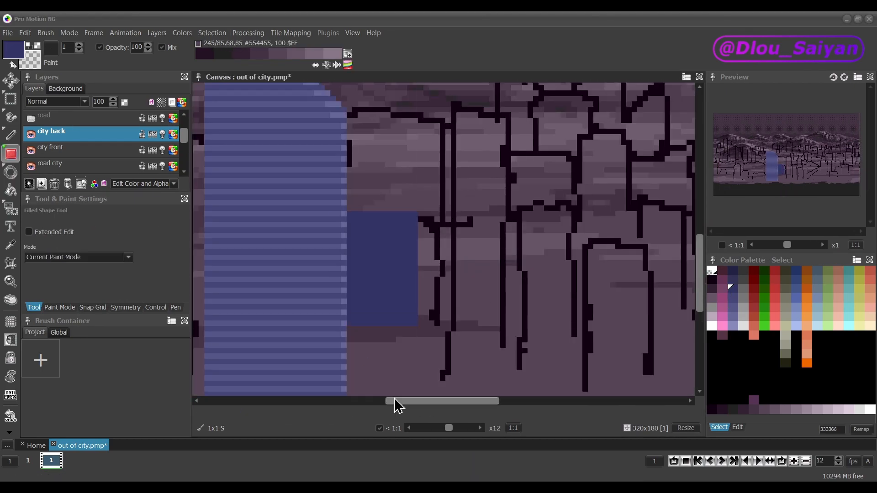
Show the road layer again and paint rows of #222244 windows on the distant buildings in the city back layer.
{"action": "key", "text": "minus"}
{"action": "key", "text": "minus"}
{"action": "key", "text": "minus"}
{"action": "key", "text": "minus"}
{"action": "key", "text": "minus"}
{"action": "left_click", "coordinate": [31, 119]}
{"action": "key", "text": "plus"}
{"action": "key", "text": "plus"}
{"action": "key", "text": "plus"}
{"action": "key", "text": "plus"}
{"action": "key", "text": "plus"}
{"action": "key", "text": "d"}
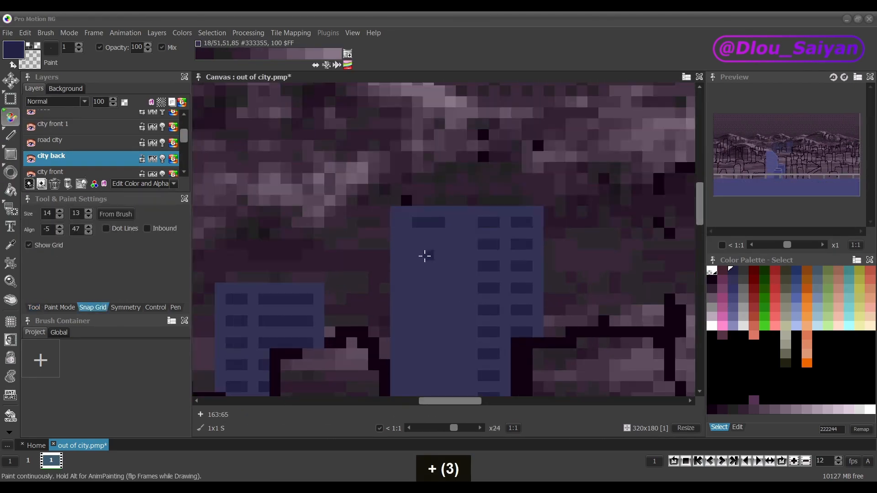
{"action": "key", "text": "plus"}
{"action": "left_click", "coordinate": [417, 170]}
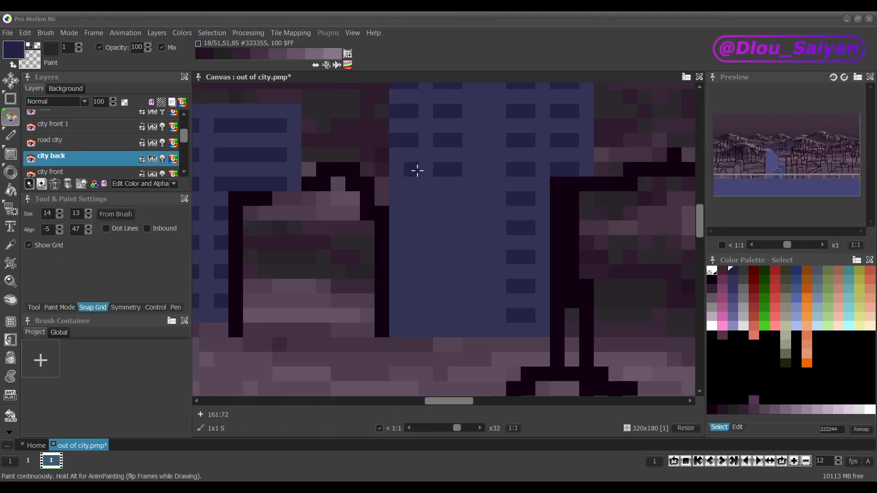
Draw a filled #333355 rectangle as another distant building to the right of the windowed towers.
{"action": "key", "text": "minus"}
{"action": "key", "text": "minus"}
{"action": "key", "text": "minus"}
{"action": "left_click", "coordinate": [733, 279]}
{"action": "key", "text": "plus"}
{"action": "key", "text": "plus"}
{"action": "left_click", "coordinate": [11, 154]}
{"action": "left_click_drag", "start_coordinate": [454, 176], "coordinate": [505, 264]}
{"action": "key", "text": "d"}
{"action": "key", "text": "minus"}
{"action": "key", "text": "minus"}
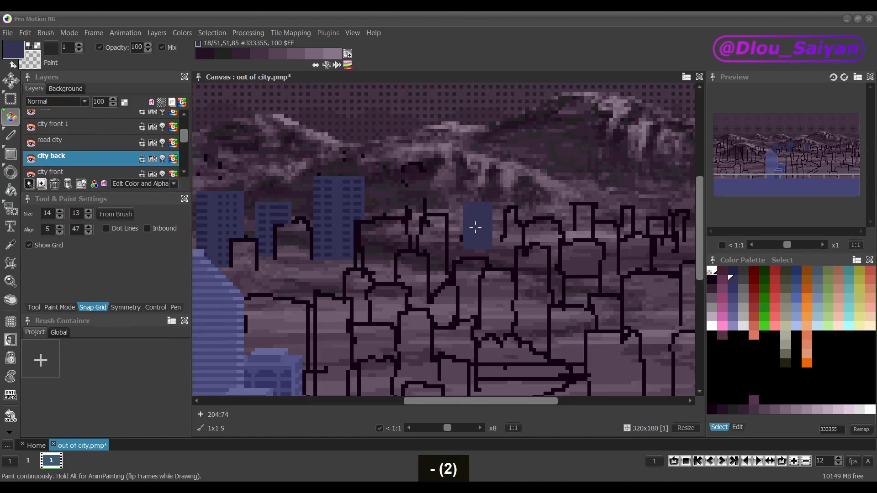
Paint #222244 windows on the newly added distant building.
{"action": "key", "text": "plus"}
{"action": "key", "text": "plus"}
{"action": "key", "text": "plus"}
{"action": "left_click", "coordinate": [733, 270]}
{"action": "key", "text": "minus"}
{"action": "key", "text": "minus"}
{"action": "key", "text": "minus"}
{"action": "key", "text": "minus"}
{"action": "key", "text": "minus"}
{"action": "key", "text": "plus"}
{"action": "key", "text": "plus"}
{"action": "key", "text": "plus"}
{"action": "key", "text": "plus"}
{"action": "key", "text": "plus"}
Draw and fill one more distant building farther right on the skyline, using #333366 for its lighter shade.
{"action": "key", "text": "minus"}
{"action": "key", "text": "minus"}
{"action": "key", "text": "minus"}
{"action": "key", "text": "minus"}
{"action": "key", "text": "minus"}
{"action": "key", "text": "minus"}
{"action": "left_click_drag", "start_coordinate": [448, 402], "coordinate": [478, 415]}
{"action": "key", "text": "plus"}
{"action": "key", "text": "plus"}
{"action": "key", "text": "plus"}
{"action": "key", "text": "plus"}
{"action": "key", "text": "plus"}
{"action": "key", "text": "plus"}
{"action": "key", "text": "plus"}
{"action": "mouse_move", "coordinate": [383, 393]}
{"action": "left_mouse_down"}
{"action": "mouse_move", "coordinate": [470, 241]}
{"action": "mouse_move", "coordinate": [470, 365]}
{"action": "left_mouse_up"}
{"action": "key", "text": "f"}
{"action": "left_click", "coordinate": [424, 320]}
{"action": "key", "text": "plus"}
{"action": "key", "text": "plus"}
{"action": "key", "text": "plus"}
{"action": "key", "text": "plus"}
{"action": "left_click", "coordinate": [733, 288]}
{"action": "key", "text": "minus"}
{"action": "key", "text": "minus"}
{"action": "key", "text": "minus"}
{"action": "key", "text": "minus"}
{"action": "key", "text": "minus"}
{"action": "key", "text": "minus"}
{"action": "key", "text": "plus"}
{"action": "key", "text": "plus"}
{"action": "key", "text": "minus"}
{"action": "key", "text": "minus"}
{"action": "key", "text": "minus"}
{"action": "key", "text": "minus"}
{"action": "key", "text": "minus"}
{"action": "key", "text": "minus"}
{"action": "key", "text": "minus"}
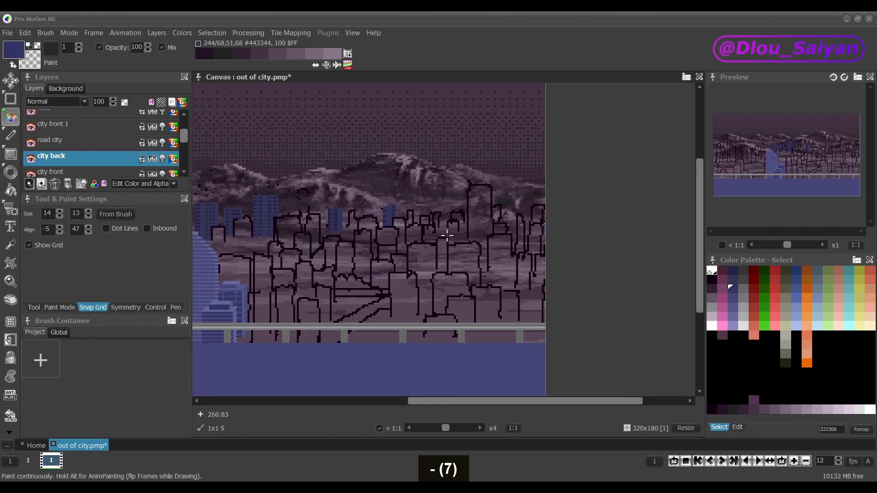
Block in distant buildings to the left of the striped tower with filled #333355 rectangles.
{"action": "left_click", "coordinate": [734, 279]}
{"action": "left_click", "coordinate": [11, 154]}
{"action": "key", "text": "plus"}
{"action": "key", "text": "plus"}
{"action": "left_click_drag", "start_coordinate": [407, 194], "coordinate": [435, 216]}
{"action": "key", "text": "minus"}
{"action": "key", "text": "minus"}
{"action": "key", "text": "plus"}
{"action": "key", "text": "plus"}
{"action": "key", "text": "plus"}
{"action": "left_click_drag", "start_coordinate": [375, 239], "coordinate": [400, 276]}
{"action": "left_click_drag", "start_coordinate": [356, 221], "coordinate": [386, 261]}
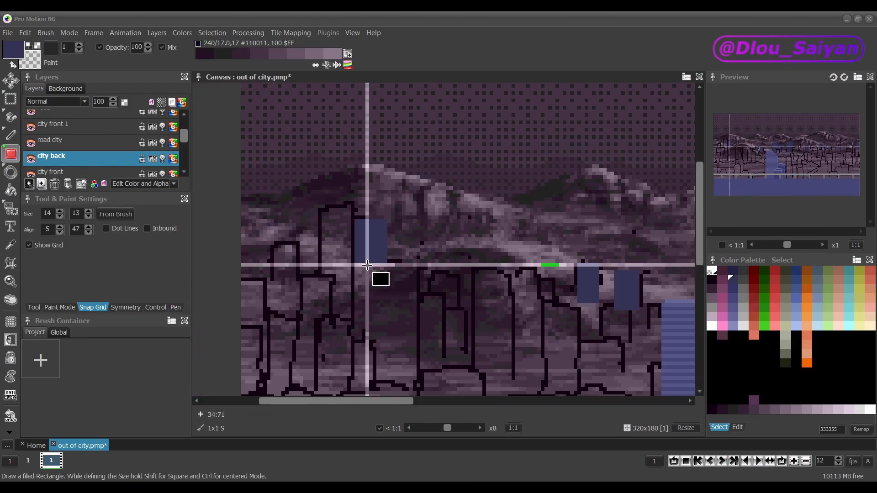
Draw another filled #333355 rectangle as a distant building on the skyline.
{"action": "key", "text": "minus"}
{"action": "key", "text": "minus"}
{"action": "key", "text": "minus"}
{"action": "key", "text": "plus"}
{"action": "key", "text": "plus"}
{"action": "key", "text": "plus"}
{"action": "left_click_drag", "start_coordinate": [514, 211], "coordinate": [464, 287]}
{"action": "key", "text": "minus"}
{"action": "key", "text": "minus"}
{"action": "key", "text": "minus"}
Paint #222244 windows down both sides of the narrow distant building to the left of the seam.
{"action": "left_click", "coordinate": [11, 117]}
{"action": "left_click", "coordinate": [733, 270]}
{"action": "key", "text": "plus"}
{"action": "key", "text": "plus"}
{"action": "key", "text": "plus"}
{"action": "left_click", "coordinate": [402, 221]}
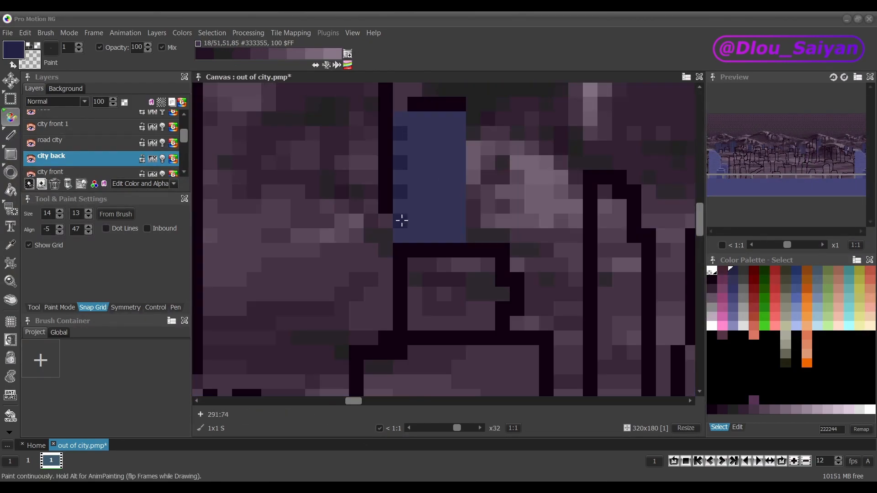
{"action": "left_click", "coordinate": [458, 221]}
{"action": "key", "text": "minus"}
{"action": "key", "text": "minus"}
{"action": "key", "text": "minus"}
{"action": "key", "text": "plus"}
{"action": "key", "text": "plus"}
{"action": "key", "text": "plus"}
{"action": "left_click", "coordinate": [357, 204]}
Paint rows of #222244 windows across both halves of the distant building at the seam.
{"action": "key", "text": "minus"}
{"action": "key", "text": "minus"}
{"action": "key", "text": "minus"}
{"action": "key", "text": "plus"}
{"action": "key", "text": "plus"}
{"action": "key", "text": "plus"}
{"action": "key", "text": "plus"}
{"action": "key", "text": "plus"}
{"action": "left_click_drag", "start_coordinate": [460, 285], "coordinate": [482, 285]}
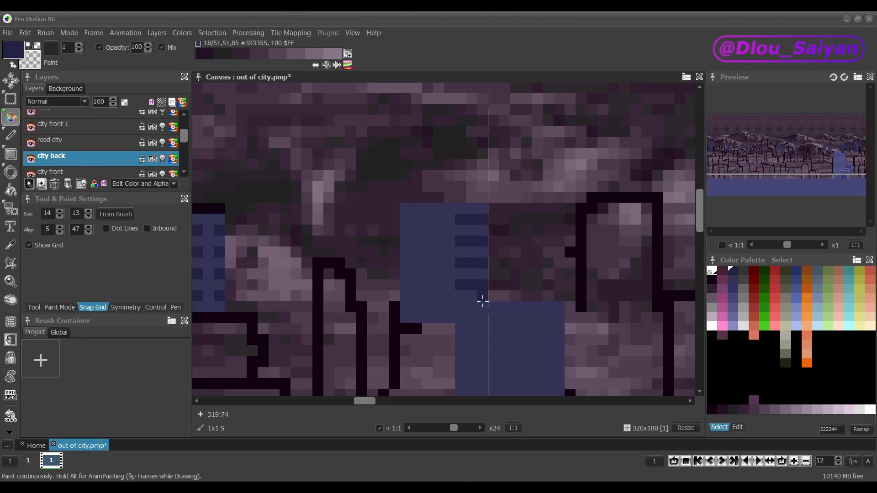
{"action": "left_click_drag", "start_coordinate": [406, 285], "coordinate": [432, 285]}
Add #222244 window strips to the neighbouring distant #333355 buildings.
{"action": "key", "text": "minus"}
{"action": "key", "text": "minus"}
{"action": "key", "text": "minus"}
{"action": "key", "text": "minus"}
{"action": "key", "text": "minus"}
{"action": "key", "text": "plus"}
{"action": "key", "text": "plus"}
{"action": "key", "text": "plus"}
{"action": "key", "text": "plus"}
{"action": "key", "text": "plus"}
{"action": "left_click_drag", "start_coordinate": [457, 345], "coordinate": [446, 345]}
{"action": "key", "text": "minus"}
{"action": "key", "text": "minus"}
{"action": "key", "text": "minus"}
{"action": "key", "text": "plus"}
{"action": "key", "text": "plus"}
{"action": "key", "text": "plus"}
{"action": "left_click_drag", "start_coordinate": [388, 251], "coordinate": [431, 251]}
{"action": "mouse_move", "coordinate": [420, 219]}
{"action": "left_mouse_down"}
{"action": "mouse_move", "coordinate": [388, 218]}
{"action": "mouse_move", "coordinate": [421, 240]}
{"action": "mouse_move", "coordinate": [453, 289]}
{"action": "left_mouse_up"}
Finish the #222244 windows on the last plain distant building.
{"action": "key", "text": "minus"}
{"action": "key", "text": "minus"}
{"action": "key", "text": "minus"}
{"action": "key", "text": "plus"}
{"action": "key", "text": "plus"}
{"action": "key", "text": "plus"}
{"action": "left_click", "coordinate": [500, 249]}
{"action": "key", "text": "minus"}
{"action": "key", "text": "minus"}
{"action": "key", "text": "minus"}
{"action": "key", "text": "minus"}
{"action": "key", "text": "minus"}
{"action": "key", "text": "minus"}
{"action": "key", "text": "minus"}
{"action": "key", "text": "minus"}
{"action": "key", "text": "plus"}
{"action": "key", "text": "plus"}
{"action": "key", "text": "plus"}
Fill the distant buildings on the city back layer with #443344 in place of their blue shade.
{"action": "key", "text": "minus"}
{"action": "key", "text": "minus"}
{"action": "key", "text": "minus"}
{"action": "key", "text": "f"}
{"action": "left_click", "coordinate": [734, 409]}
{"action": "key", "text": "plus"}
{"action": "key", "text": "plus"}
{"action": "key", "text": "plus"}
{"action": "left_click", "coordinate": [477, 231]}
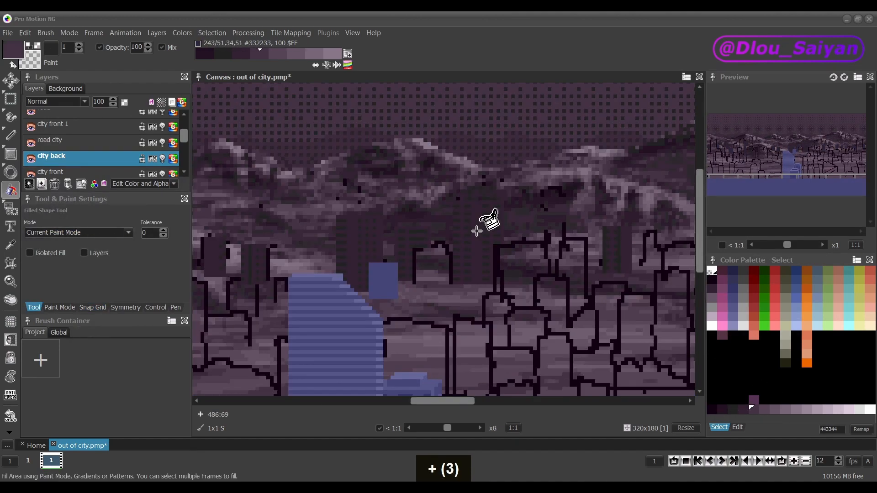
{"action": "key", "text": "minus"}
{"action": "key", "text": "minus"}
{"action": "key", "text": "plus"}
{"action": "key", "text": "plus"}
Paint #665566 window rows and a vertical strip on the wide light building above the bank on Layer 19.
{"action": "key", "text": "minus"}
{"action": "key", "text": "minus"}
{"action": "key", "text": "minus"}
{"action": "key", "text": "minus"}
{"action": "key", "text": "plus"}
{"action": "key", "text": "plus"}
{"action": "key", "text": "plus"}
{"action": "key", "text": "plus"}
{"action": "left_click", "coordinate": [429, 266]}
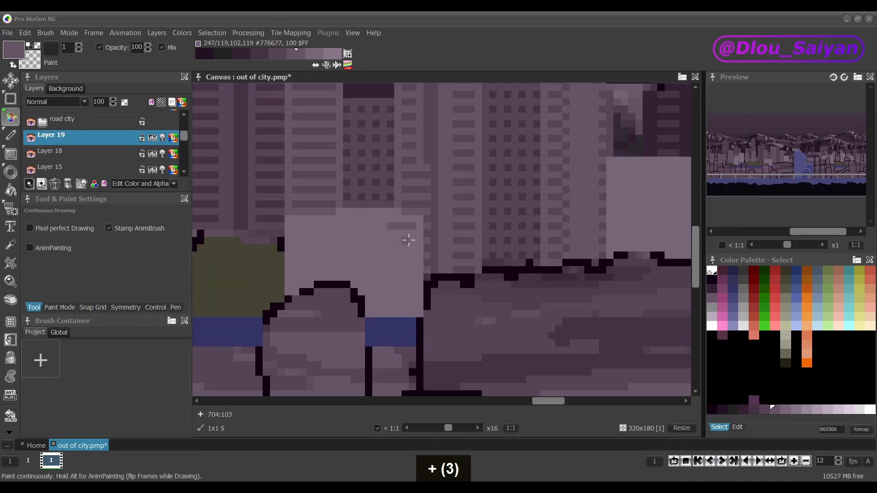
{"action": "left_click_drag", "start_coordinate": [354, 270], "coordinate": [377, 271]}
{"action": "key", "text": "minus"}
{"action": "key", "text": "minus"}
{"action": "key", "text": "minus"}
{"action": "key", "text": "plus"}
{"action": "key", "text": "plus"}
{"action": "key", "text": "plus"}
{"action": "left_click_drag", "start_coordinate": [406, 258], "coordinate": [405, 317]}
Add a lighter edge along the wide light building's roof and complete its windows.
{"action": "key", "text": "minus"}
{"action": "key", "text": "minus"}
{"action": "key", "text": "minus"}
{"action": "key", "text": "plus"}
{"action": "key", "text": "plus"}
{"action": "key", "text": "plus"}
{"action": "left_click_drag", "start_coordinate": [366, 209], "coordinate": [497, 210]}
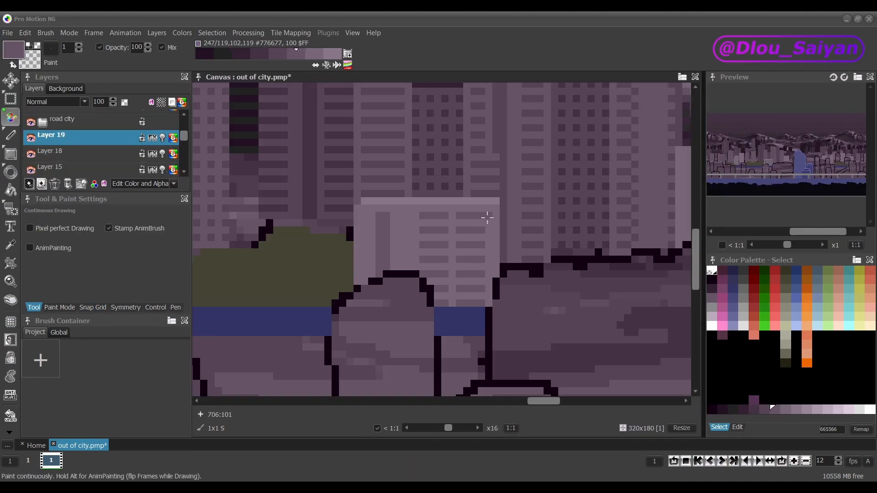
{"action": "left_click", "coordinate": [497, 231]}
Undo the last stroke and paint spaced #665566 windows on the shorter of the two plain light buildings using dotted drawing.
{"action": "key", "text": "minus"}
{"action": "key", "text": "minus"}
{"action": "key", "text": "minus"}
{"action": "key", "text": "minus"}
{"action": "key", "text": "plus"}
{"action": "key", "text": "plus"}
{"action": "key", "text": "plus"}
{"action": "key", "text": "s"}
{"action": "key", "text": "ctrl+z"}
{"action": "left_click", "coordinate": [772, 409]}
{"action": "key", "text": "minus"}
{"action": "key", "text": "minus"}
{"action": "key", "text": "minus"}
{"action": "key", "text": "minus"}
{"action": "key", "text": "minus"}
{"action": "key", "text": "plus"}
{"action": "key", "text": "plus"}
{"action": "key", "text": "plus"}
{"action": "key", "text": "plus"}
{"action": "key", "text": "plus"}
{"action": "key", "text": "plus"}
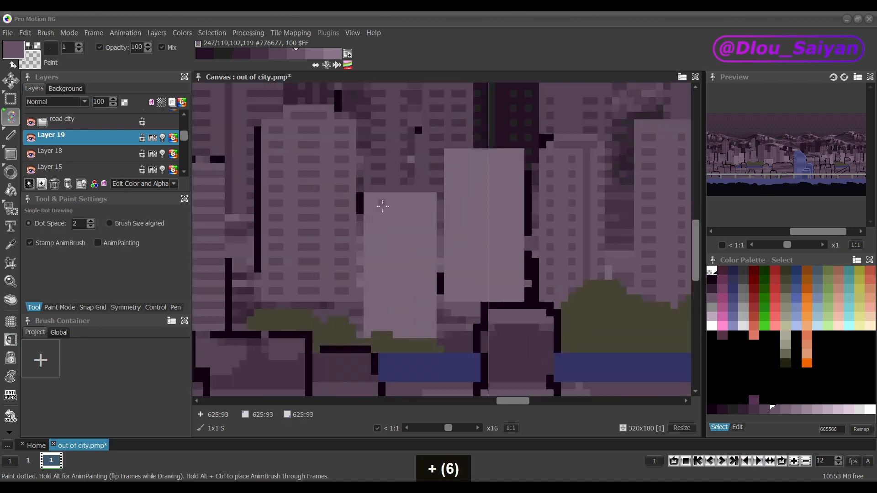
Paint a vertical #887788 highlight on the light building near the seam, then return to continuous drawing.
{"action": "left_click", "coordinate": [797, 410]}
{"action": "key", "text": "minus"}
{"action": "key", "text": "minus"}
{"action": "key", "text": "minus"}
{"action": "key", "text": "minus"}
{"action": "key", "text": "plus"}
{"action": "key", "text": "plus"}
{"action": "key", "text": "plus"}
{"action": "key", "text": "plus"}
{"action": "left_click_drag", "start_coordinate": [461, 258], "coordinate": [462, 349]}
{"action": "key", "text": "d"}
Paint #887788 highlights along the roof edges of the two light buildings beside the seam.
{"action": "key", "text": "minus"}
{"action": "key", "text": "minus"}
{"action": "key", "text": "minus"}
{"action": "key", "text": "minus"}
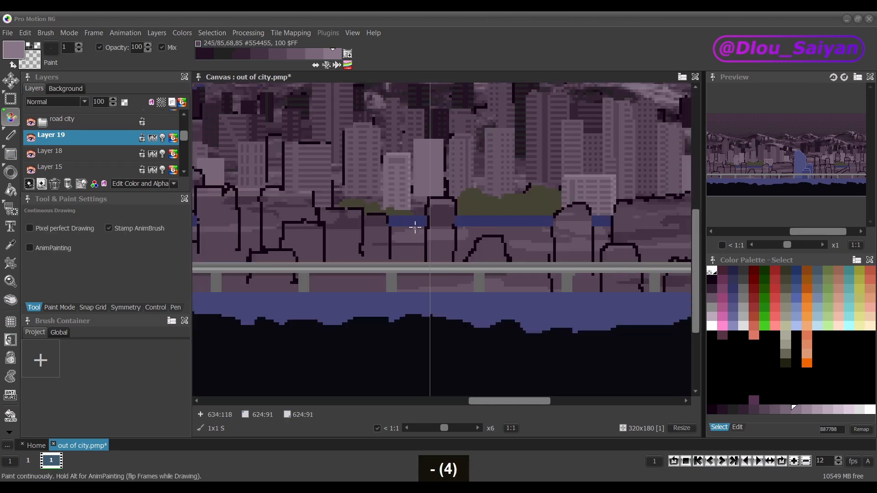
{"action": "key", "text": "plus"}
{"action": "key", "text": "plus"}
{"action": "key", "text": "plus"}
{"action": "key", "text": "plus"}
{"action": "left_click_drag", "start_coordinate": [363, 170], "coordinate": [422, 170]}
{"action": "left_click_drag", "start_coordinate": [436, 134], "coordinate": [489, 133]}
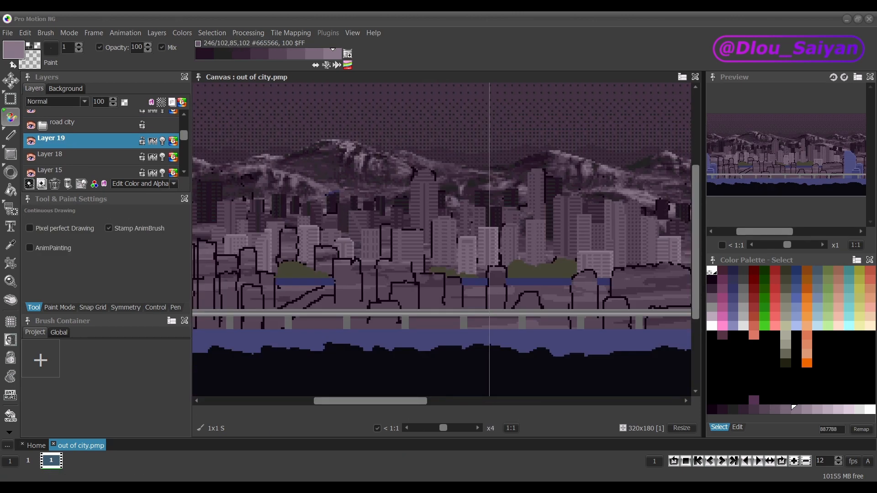
Block in a #887788 building above the green hill on Layer 20 and paint a #998899 vertical side strip on it.
{"action": "key", "text": "plus"}
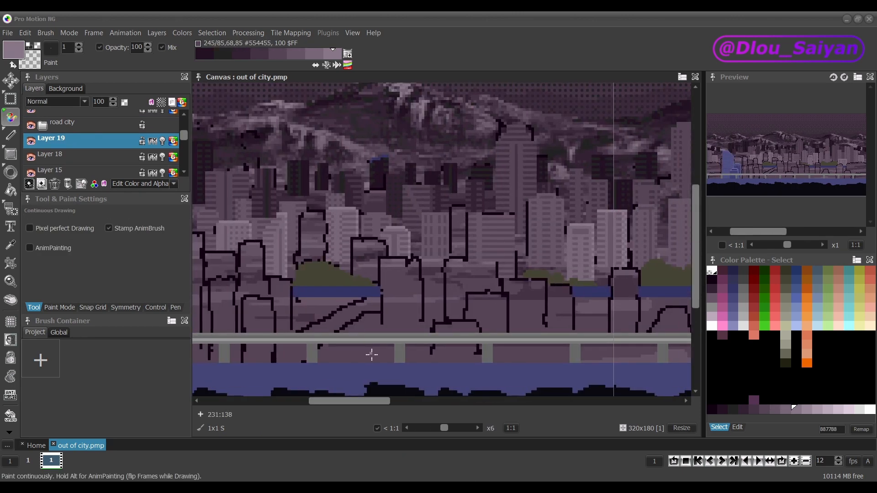
{"action": "key", "text": "plus"}
{"action": "key", "text": "plus"}
{"action": "key", "text": "plus"}
{"action": "key", "text": "plus"}
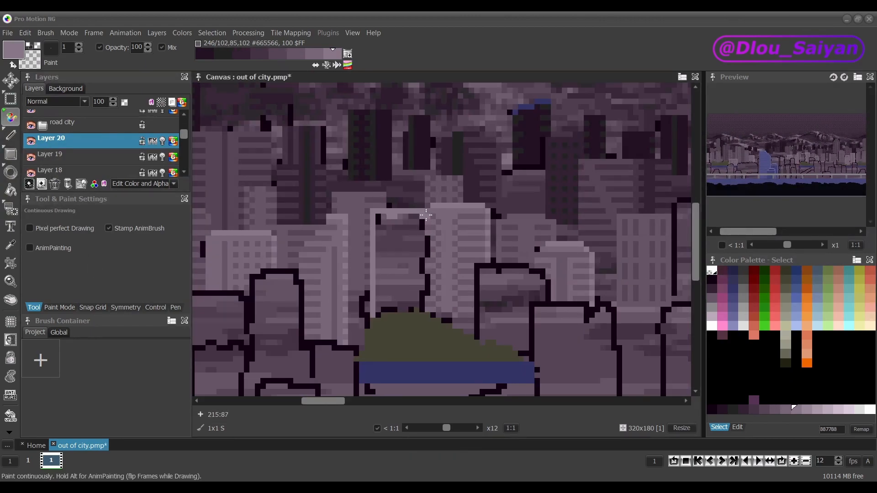
{"action": "left_click_drag", "start_coordinate": [383, 287], "coordinate": [405, 284]}
{"action": "key", "text": "plus"}
{"action": "left_click", "coordinate": [807, 410]}
{"action": "left_click_drag", "start_coordinate": [434, 220], "coordinate": [434, 306]}
Examine the new light building above the green hill against the skyline at several magnifications.
{"action": "key", "text": "minus"}
{"action": "key", "text": "minus"}
{"action": "key", "text": "minus"}
{"action": "key", "text": "minus"}
{"action": "key", "text": "minus"}
{"action": "key", "text": "minus"}
{"action": "key", "text": "minus"}
{"action": "key", "text": "plus"}
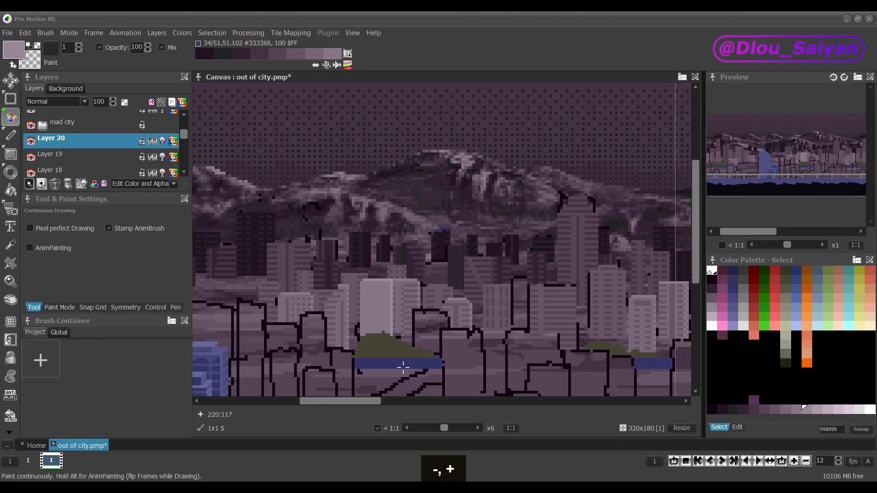
{"action": "key", "text": "plus"}
{"action": "key", "text": "plus"}
{"action": "key", "text": "plus"}
{"action": "key", "text": "plus"}
{"action": "key", "text": "plus"}
{"action": "key", "text": "plus"}
{"action": "key", "text": "minus"}
{"action": "key", "text": "minus"}
{"action": "key", "text": "minus"}
{"action": "key", "text": "minus"}
{"action": "key", "text": "minus"}
{"action": "key", "text": "minus"}
{"action": "key", "text": "minus"}
{"action": "key", "text": "plus"}
{"action": "key", "text": "plus"}
{"action": "key", "text": "plus"}
{"action": "key", "text": "plus"}
{"action": "key", "text": "plus"}
{"action": "key", "text": "plus"}
{"action": "key", "text": "plus"}
Pick #887788 from the light building's face and touch up the building on Layer 20.
{"action": "left_click", "coordinate": [406, 358], "text": "ctrl"}
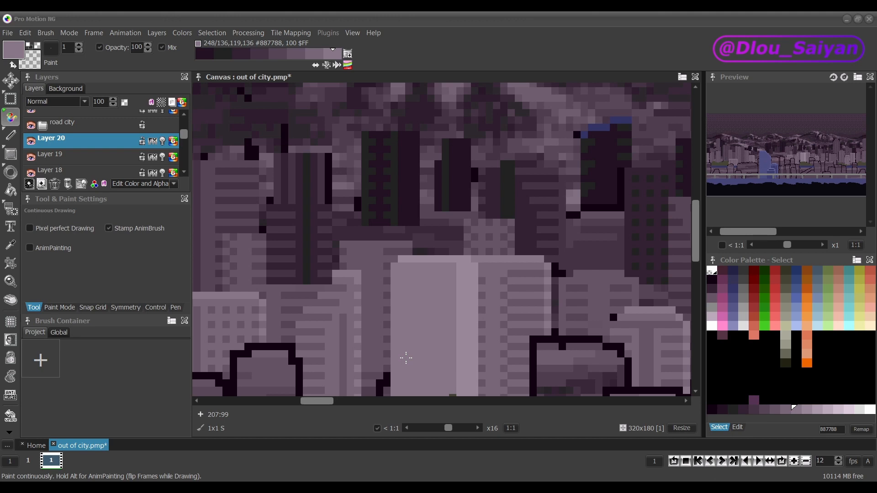
{"action": "scroll", "coordinate": [406, 358], "scroll_direction": "right", "scroll_amount": 2}
{"action": "left_click", "coordinate": [407, 281]}
Dither #BBAABB pixels around the pale roof of the tall tower at the seam on Layer 21, then save the file.
{"action": "left_click", "coordinate": [529, 195], "text": "ctrl"}
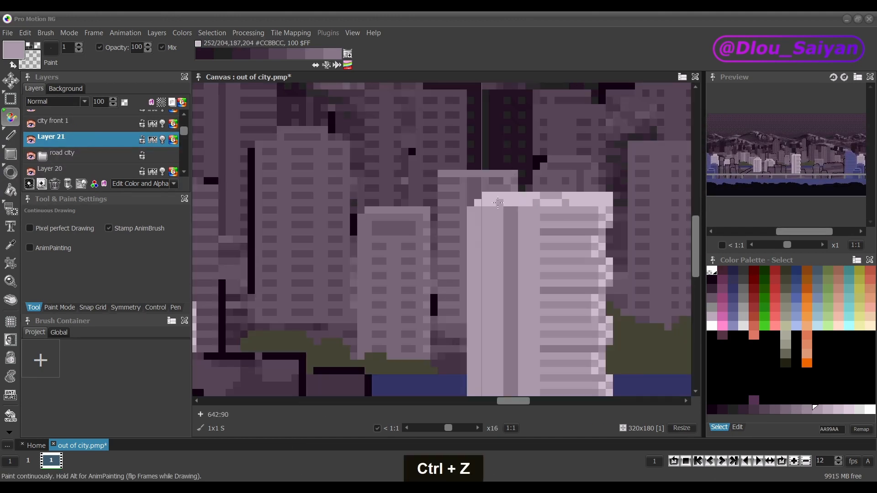
{"action": "scroll", "coordinate": [597, 149], "scroll_direction": "up", "scroll_amount": 1}
{"action": "left_click", "coordinate": [595, 224]}
{"action": "key", "text": "plus"}
{"action": "key", "text": "plus"}
{"action": "key", "text": "plus"}
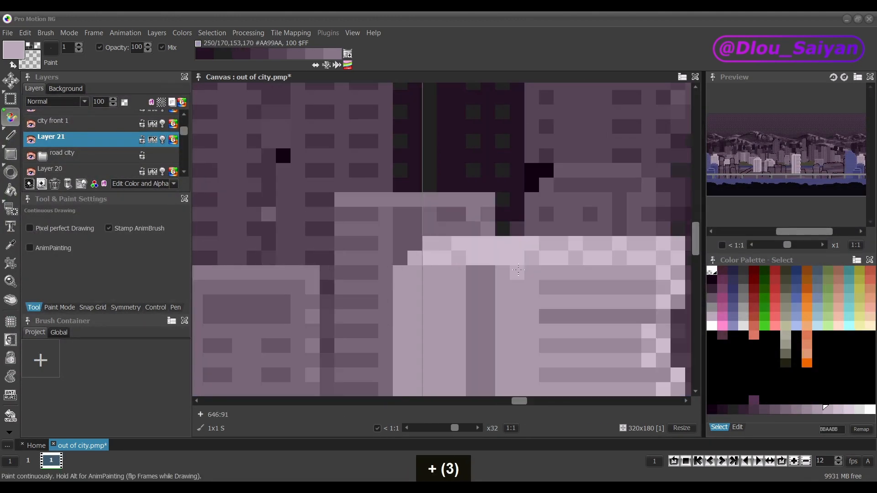
{"action": "key", "text": "minus"}
{"action": "scroll", "coordinate": [633, 221], "scroll_direction": "down", "scroll_amount": 1}
{"action": "left_click", "coordinate": [462, 321], "text": "ctrl"}
{"action": "scroll", "coordinate": [480, 268], "scroll_direction": "down", "scroll_amount": 3}
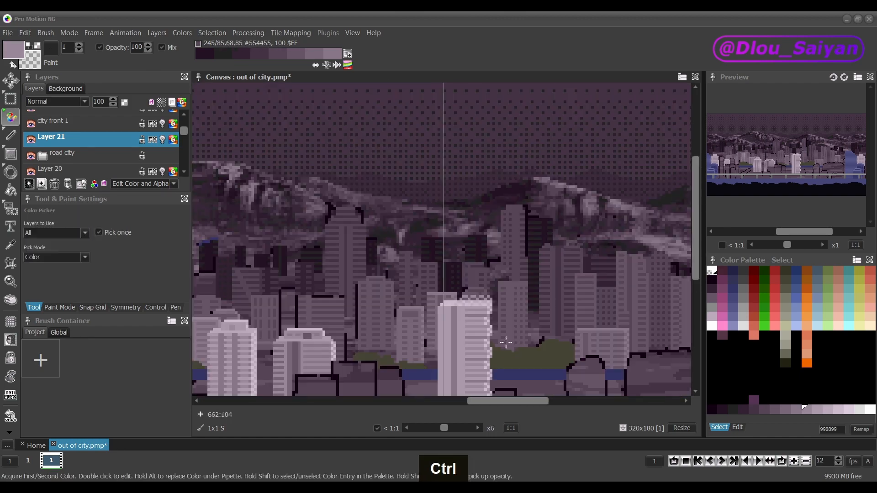
{"action": "key", "text": "ctrl+s"}
Block in a plain low building between the stepped-roof building and the seam tower using a filled rectangle, then return to continuous drawing.
{"action": "left_click_drag", "start_coordinate": [504, 402], "coordinate": [474, 403]}
{"action": "scroll", "coordinate": [489, 274], "scroll_direction": "up", "scroll_amount": 3}
{"action": "key", "text": "shift+r"}
{"action": "mouse_move", "coordinate": [464, 263]}
{"action": "left_mouse_down"}
{"action": "mouse_move", "coordinate": [536, 285]}
{"action": "mouse_move", "coordinate": [552, 368]}
{"action": "left_mouse_up"}
{"action": "key", "text": "d"}
{"action": "scroll", "coordinate": [430, 205], "scroll_direction": "down", "scroll_amount": 3}
{"action": "scroll", "coordinate": [471, 245], "scroll_direction": "up", "scroll_amount": 3}
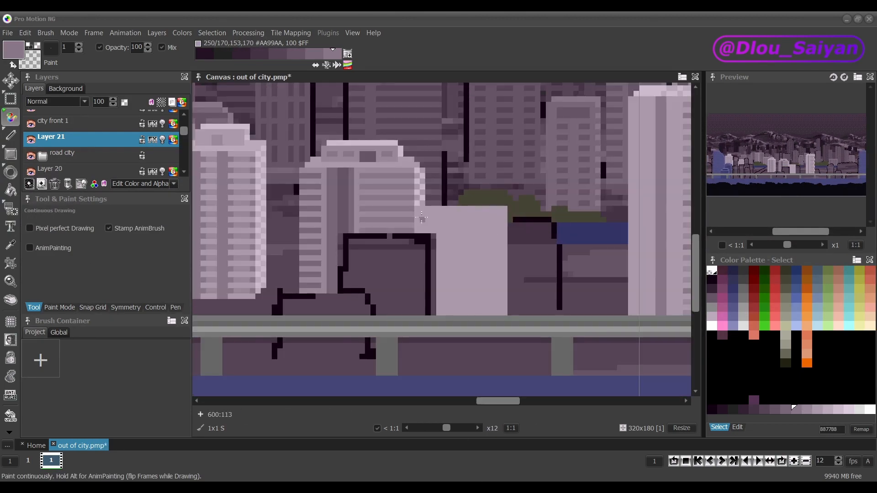
Pick #CCBBCC from the neighbouring roof and paint a roof edge across the top of the low building.
{"action": "left_click", "coordinate": [400, 150], "text": "ctrl"}
{"action": "key", "text": "minus"}
{"action": "key", "text": "minus"}
{"action": "key", "text": "minus"}
{"action": "key", "text": "minus"}
{"action": "key", "text": "plus"}
{"action": "key", "text": "plus"}
{"action": "key", "text": "plus"}
{"action": "key", "text": "plus"}
{"action": "left_click_drag", "start_coordinate": [420, 229], "coordinate": [506, 229]}
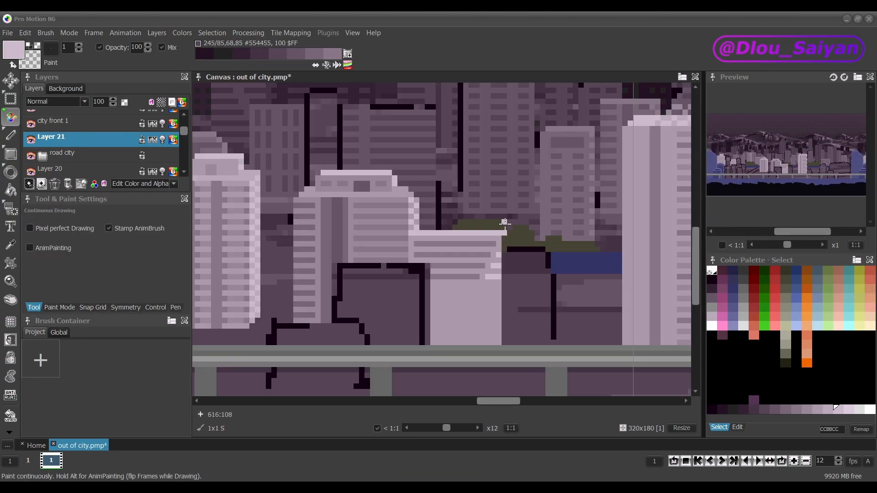
Hide the road layer, complete the low building's stripes and light edge down to its base, and pick #AA99AA.
{"action": "key", "text": "minus"}
{"action": "key", "text": "minus"}
{"action": "key", "text": "minus"}
{"action": "scroll", "coordinate": [92, 146], "scroll_direction": "up", "scroll_amount": 1}
{"action": "left_click", "coordinate": [31, 147]}
{"action": "left_click_drag", "start_coordinate": [475, 288], "coordinate": [423, 289]}
{"action": "left_click_drag", "start_coordinate": [500, 333], "coordinate": [511, 332]}
{"action": "left_click", "coordinate": [507, 340], "text": "ctrl"}
{"action": "key", "text": "plus"}
{"action": "key", "text": "plus"}
{"action": "key", "text": "plus"}
{"action": "key", "text": "plus"}
{"action": "key", "text": "plus"}
{"action": "key", "text": "plus"}
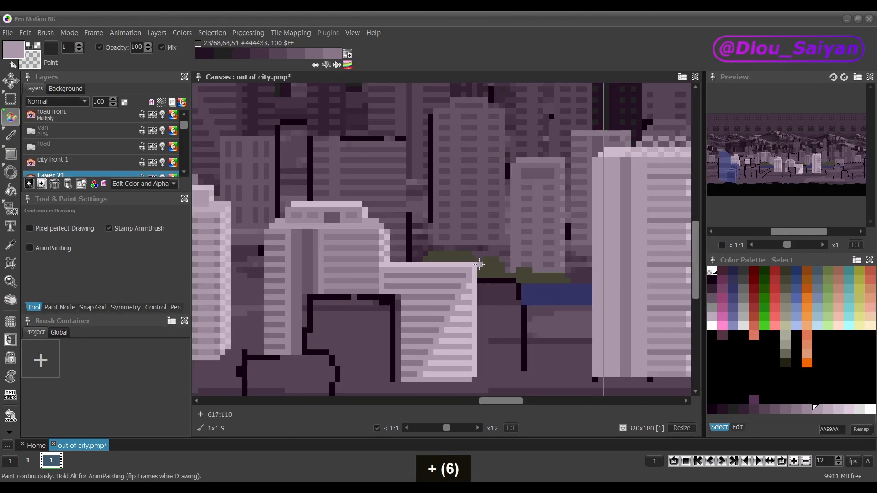
Erase the corner pixel of the striped building's roof and add a small upper block on that roof.
{"action": "right_click", "coordinate": [477, 264]}
{"action": "key", "text": "minus"}
{"action": "key", "text": "minus"}
{"action": "left_click", "coordinate": [512, 283], "text": "ctrl"}
{"action": "left_click_drag", "start_coordinate": [520, 272], "coordinate": [531, 272]}
{"action": "left_click", "coordinate": [550, 273], "text": "ctrl"}
{"action": "key", "text": "minus"}
{"action": "key", "text": "minus"}
{"action": "key", "text": "minus"}
{"action": "key", "text": "minus"}
{"action": "key", "text": "minus"}
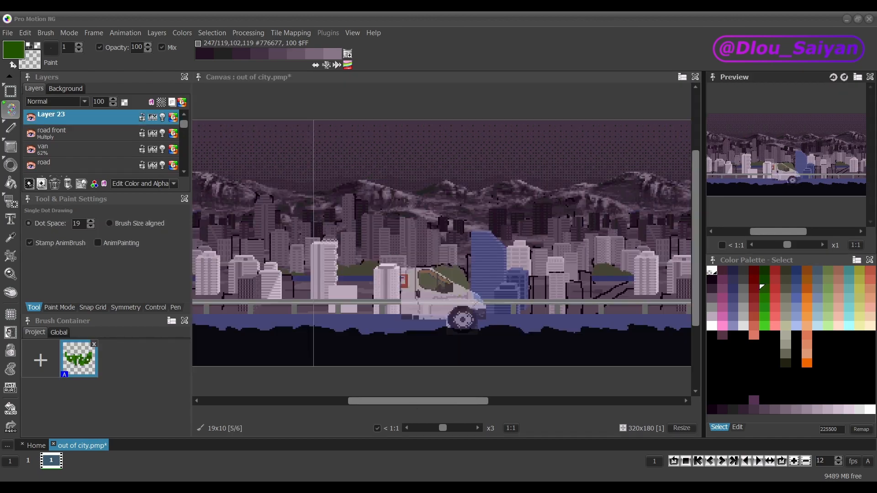
Select Layer 22 and paint a #CCBBCC roof edge on the low block beside the seam tower using continuous drawing.
{"action": "key", "text": "plus"}
{"action": "key", "text": "plus"}
{"action": "left_click", "coordinate": [69, 153]}
{"action": "key", "text": "plus"}
{"action": "key", "text": "plus"}
{"action": "left_click", "coordinate": [460, 254], "text": "ctrl"}
{"action": "key", "text": "minus"}
{"action": "key", "text": "minus"}
{"action": "key", "text": "minus"}
{"action": "key", "text": "minus"}
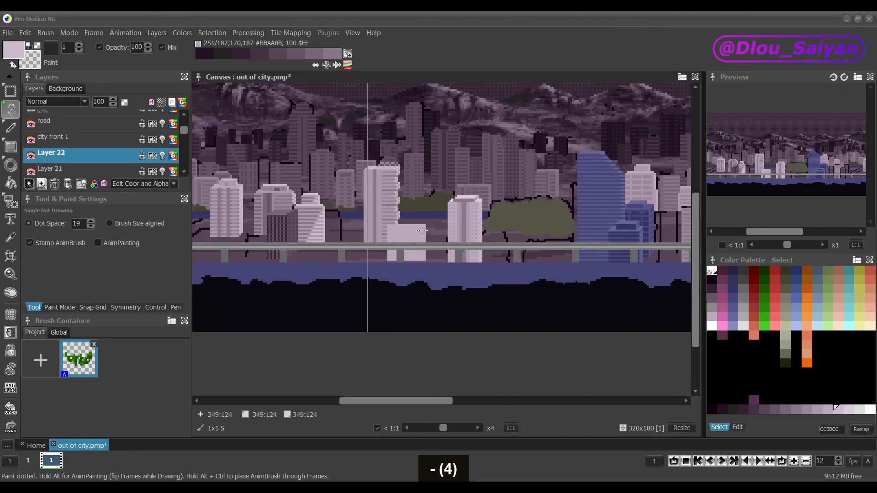
{"action": "key", "text": "plus"}
{"action": "key", "text": "plus"}
{"action": "key", "text": "plus"}
{"action": "key", "text": "plus"}
{"action": "key", "text": "d"}
{"action": "left_click_drag", "start_coordinate": [377, 213], "coordinate": [491, 213]}
{"action": "key", "text": "d"}
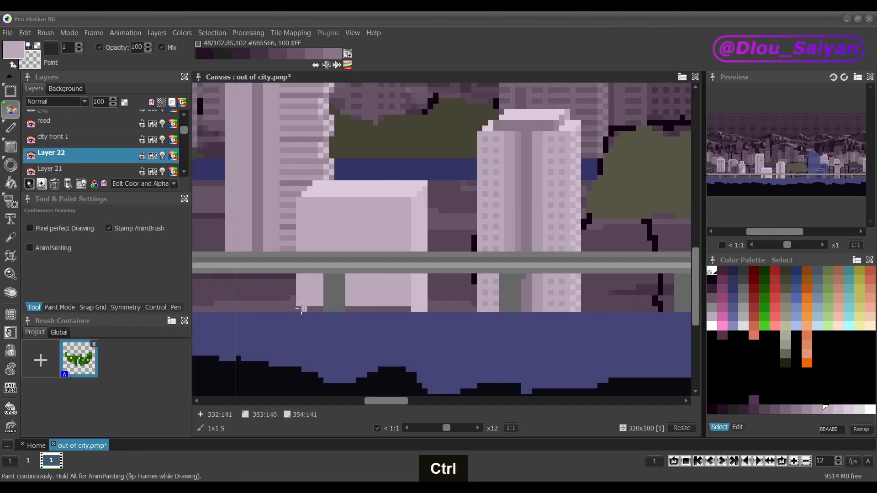
Dither #BBAABB pixels down the low block's pale side with dotted drawing, then paint #AA99AA stripes on its face.
{"action": "key", "text": "minus"}
{"action": "key", "text": "minus"}
{"action": "key", "text": "minus"}
{"action": "key", "text": "minus"}
{"action": "key", "text": "plus"}
{"action": "key", "text": "plus"}
{"action": "key", "text": "plus"}
{"action": "key", "text": "plus"}
{"action": "key", "text": "plus"}
{"action": "key", "text": "plus"}
{"action": "key", "text": "plus"}
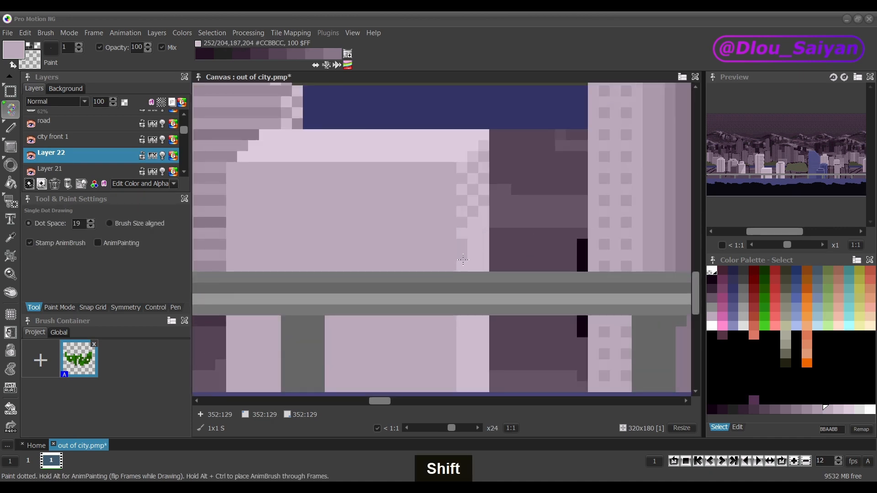
{"action": "scroll", "coordinate": [473, 387], "scroll_direction": "down", "scroll_amount": 2}
{"action": "key", "text": "d"}
{"action": "scroll", "coordinate": [445, 366], "scroll_direction": "down", "scroll_amount": 2}
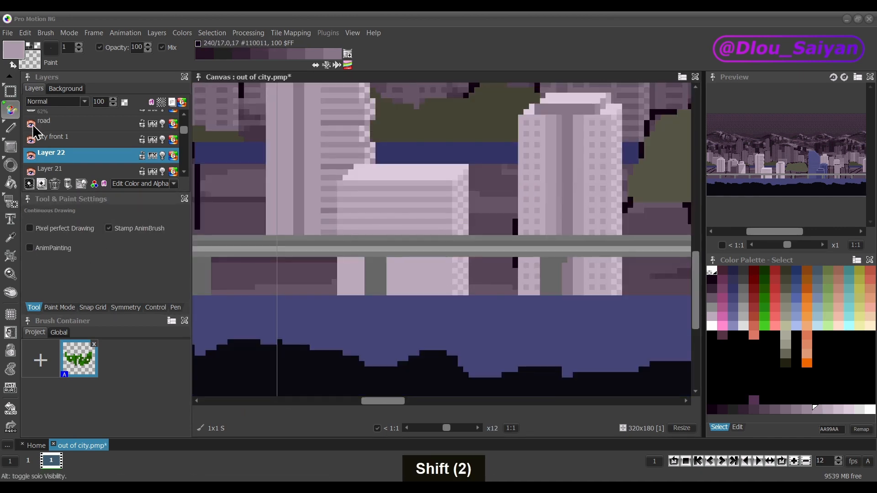
Hide the road layer, grab the low block's striped face as a brush to extend its stripes downward, and restore the one-pixel brush.
{"action": "left_click", "coordinate": [31, 124]}
{"action": "key", "text": "b"}
{"action": "left_click_drag", "start_coordinate": [340, 183], "coordinate": [450, 221]}
{"action": "key", "text": "period"}
Add a smaller block on top of the striped low block, giving it a #CCBBCC side with continuous drawing.
{"action": "scroll", "coordinate": [353, 159], "scroll_direction": "up", "scroll_amount": 4}
{"action": "key", "text": "d"}
{"action": "left_click", "coordinate": [418, 200], "text": "ctrl"}
{"action": "scroll", "coordinate": [417, 201], "scroll_direction": "down", "scroll_amount": 1}
{"action": "left_click_drag", "start_coordinate": [332, 262], "coordinate": [391, 238]}
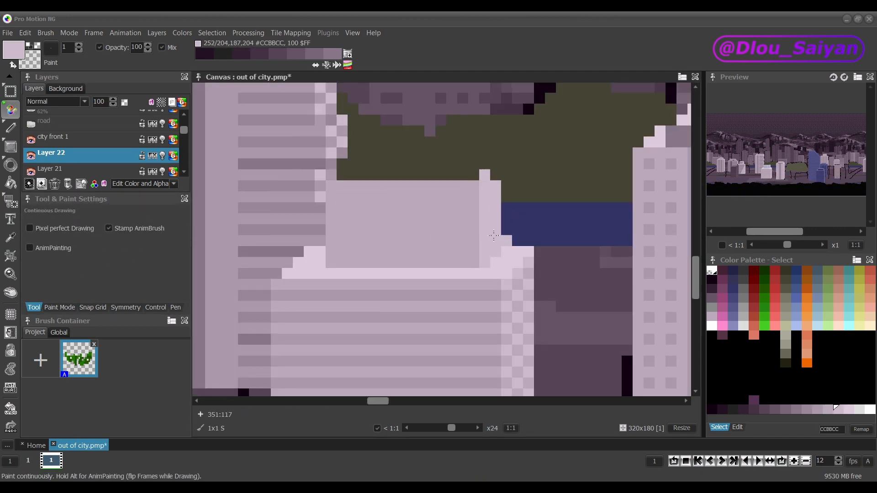
Grab the dark building's window pattern as a 9x2 brush, stamp it to extend the windows downward, and return to one-pixel continuous drawing.
{"action": "key", "text": "minus"}
{"action": "key", "text": "minus"}
{"action": "key", "text": "minus"}
{"action": "key", "text": "minus"}
{"action": "key", "text": "plus"}
{"action": "key", "text": "plus"}
{"action": "key", "text": "plus"}
{"action": "key", "text": "plus"}
{"action": "key", "text": "plus"}
{"action": "key", "text": "plus"}
{"action": "key", "text": "plus"}
{"action": "key", "text": "b"}
{"action": "left_click_drag", "start_coordinate": [458, 239], "coordinate": [517, 246]}
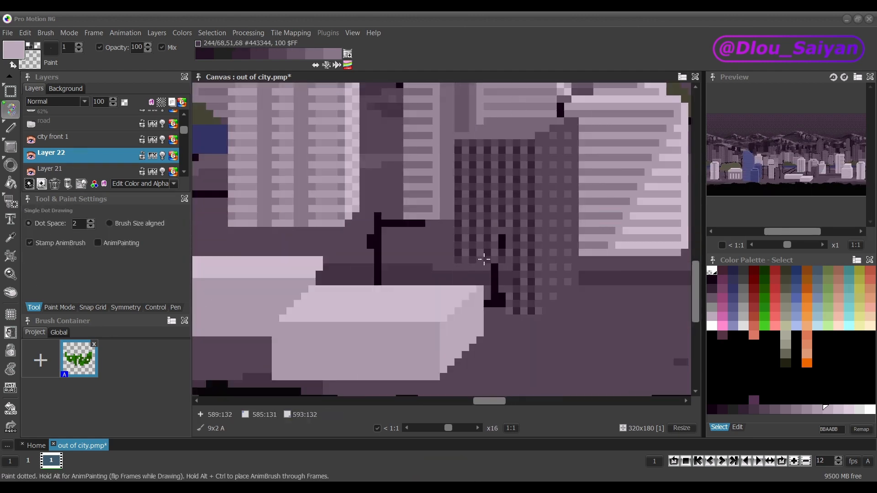
{"action": "left_click", "coordinate": [495, 279]}
{"action": "key", "text": "period"}
{"action": "key", "text": "d"}
Dot rows of #998899 windows on the low front block's face and dither its side with #AA99AA.
{"action": "scroll", "coordinate": [498, 279], "scroll_direction": "up", "scroll_amount": 2}
{"action": "left_click", "coordinate": [555, 280], "text": "ctrl"}
{"action": "scroll", "coordinate": [507, 290], "scroll_direction": "down", "scroll_amount": 1}
{"action": "left_click", "coordinate": [457, 343], "text": "ctrl"}
{"action": "scroll", "coordinate": [436, 327], "scroll_direction": "down", "scroll_amount": 2}
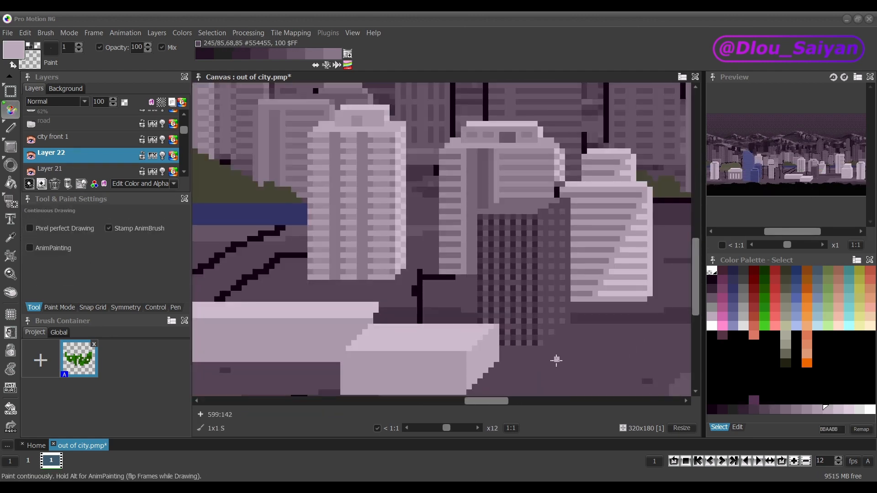
{"action": "key", "text": "minus"}
{"action": "key", "text": "minus"}
{"action": "key", "text": "minus"}
{"action": "key", "text": "plus"}
{"action": "key", "text": "plus"}
{"action": "key", "text": "plus"}
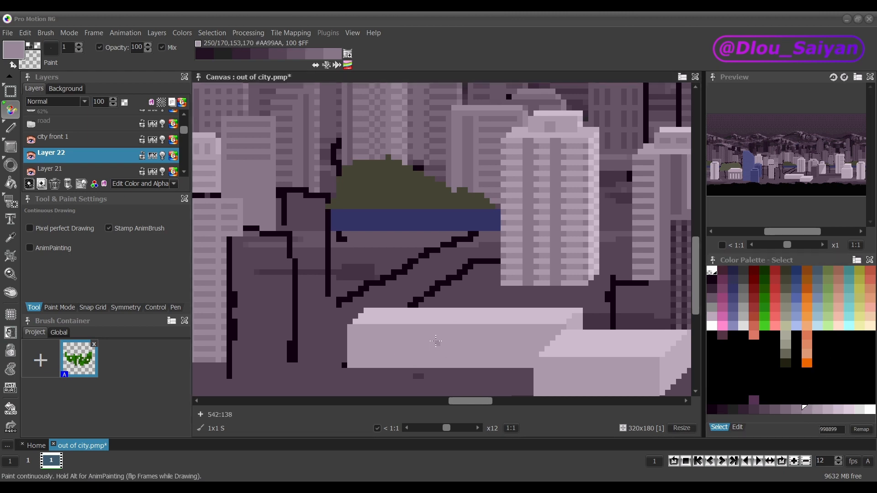
{"action": "key", "text": "plus"}
{"action": "key", "text": "plus"}
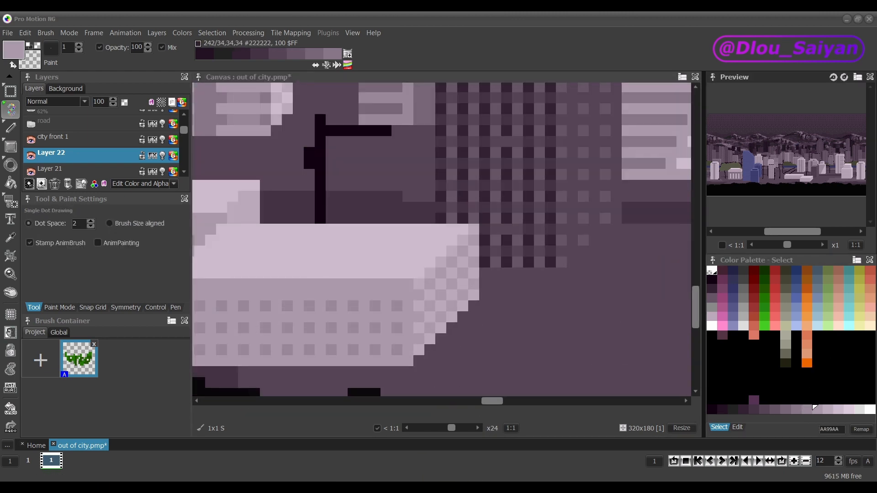
{"action": "key", "text": "minus"}
{"action": "key", "text": "minus"}
{"action": "key", "text": "minus"}
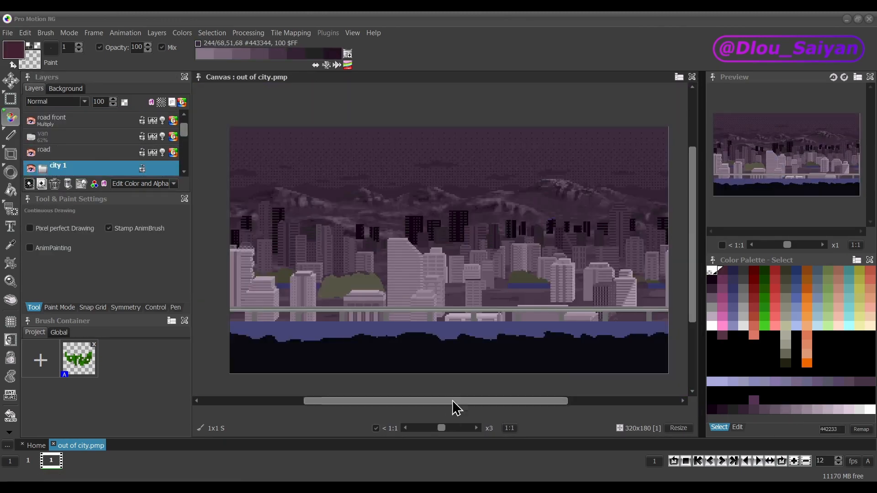
Touch up the mountain lights with a short stroke on the 14% Lighten layer.
{"action": "key", "text": "ctrl+z"}
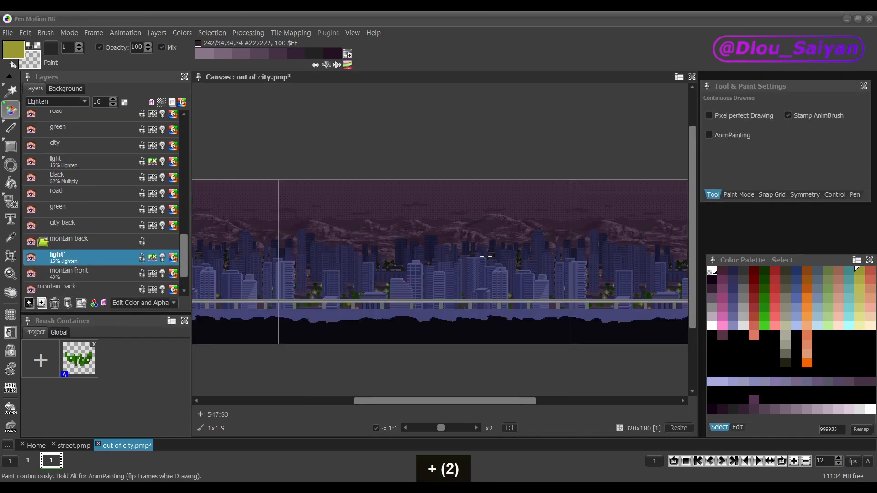
{"action": "key", "text": "plus"}
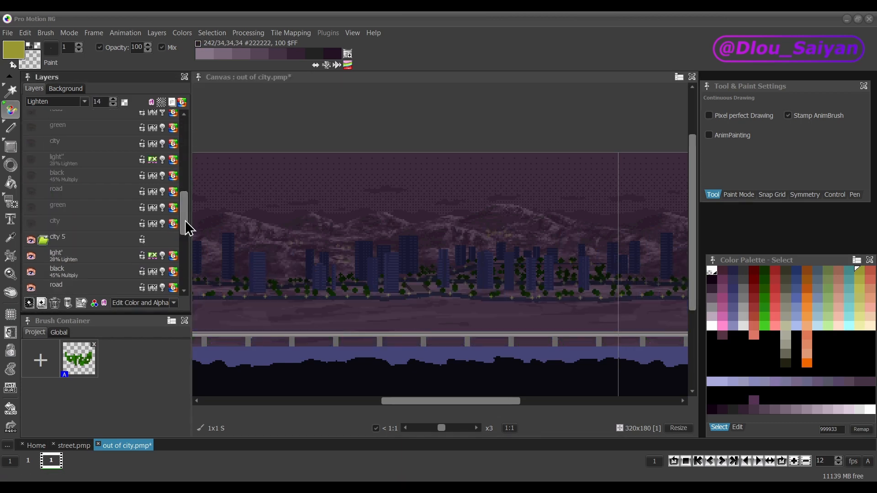
{"action": "mouse_move", "coordinate": [442, 401]}
{"action": "left_mouse_down"}
{"action": "mouse_move", "coordinate": [420, 401]}
{"action": "mouse_move", "coordinate": [465, 401]}
{"action": "left_mouse_up"}
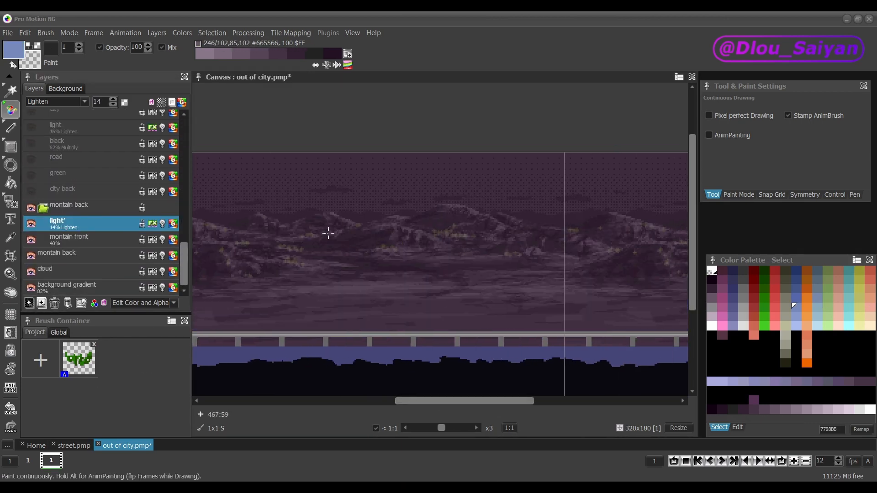
{"action": "left_click_drag", "start_coordinate": [512, 254], "coordinate": [519, 254]}
{"action": "key", "text": "Left"}
{"action": "key", "text": "Left"}
{"action": "key", "text": "Left"}
{"action": "key", "text": "Left"}
{"action": "key", "text": "Right"}
{"action": "key", "text": "Right"}
{"action": "key", "text": "Right"}
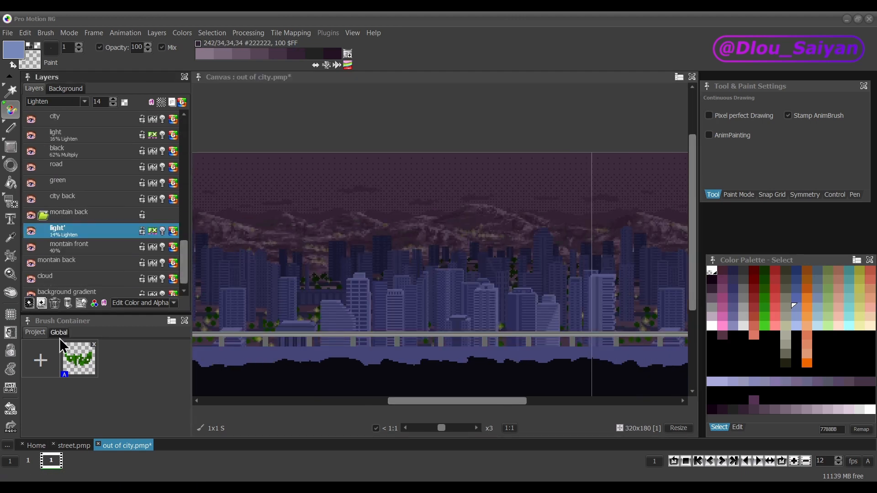
Add a new layer above the city back layer and open its name for editing.
{"action": "left_click_drag", "start_coordinate": [184, 266], "coordinate": [183, 224]}
{"action": "left_click", "coordinate": [55, 184]}
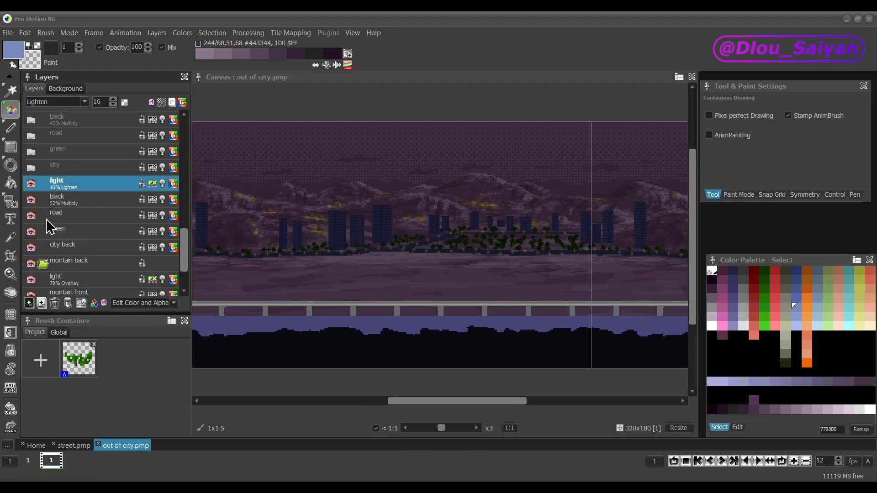
{"action": "left_click", "coordinate": [56, 247]}
{"action": "left_click", "coordinate": [29, 303]}
{"action": "double_click", "coordinate": [59, 252]}
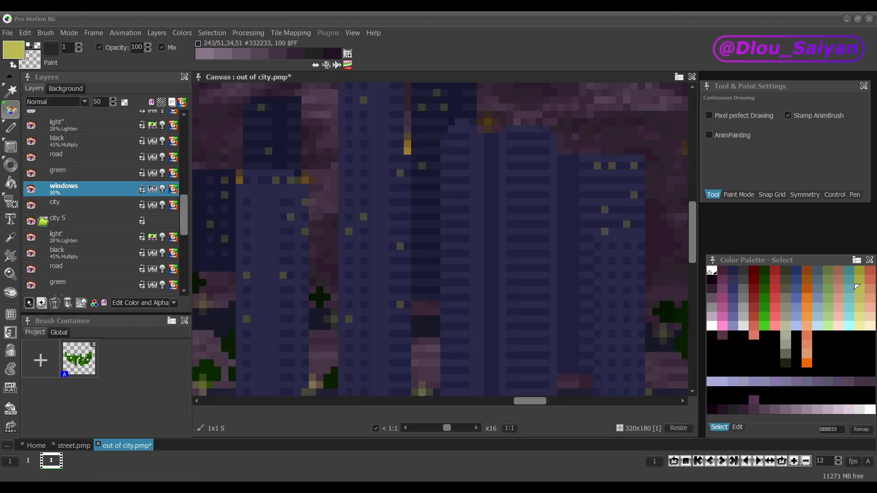
Dot #BBBB55 lit windows across the blue buildings on the 50% windows layer.
{"action": "key", "text": "plus"}
{"action": "key", "text": "minus"}
{"action": "key", "text": "minus"}
{"action": "key", "text": "minus"}
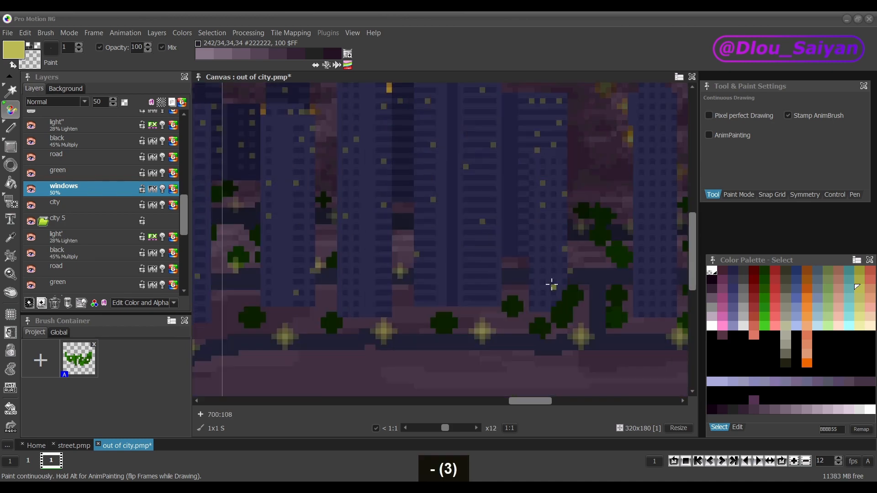
{"action": "key", "text": "plus"}
{"action": "key", "text": "plus"}
{"action": "key", "text": "plus"}
{"action": "key", "text": "minus"}
{"action": "key", "text": "minus"}
{"action": "key", "text": "minus"}
{"action": "key", "text": "plus"}
{"action": "key", "text": "plus"}
{"action": "key", "text": "plus"}
{"action": "key", "text": "minus"}
{"action": "key", "text": "minus"}
Add a layer named "light building" above the windows layer.
{"action": "left_click_drag", "start_coordinate": [454, 401], "coordinate": [498, 404]}
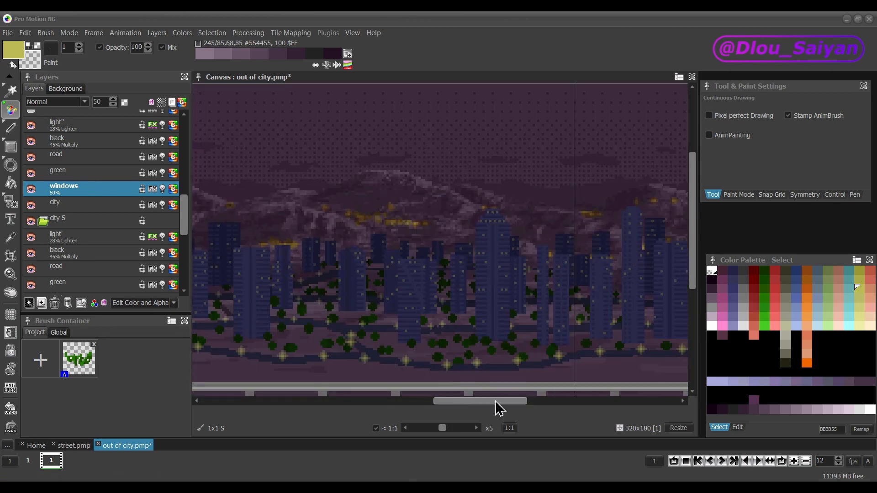
{"action": "key", "text": "plus"}
{"action": "left_click", "coordinate": [29, 303]}
{"action": "double_click", "coordinate": [84, 192]}
{"action": "type", "text": "light building"}
{"action": "key", "text": "Return"}
{"action": "key", "text": "d"}
{"action": "left_click_drag", "start_coordinate": [481, 288], "coordinate": [478, 291]}
{"action": "left_click", "coordinate": [66, 189]}
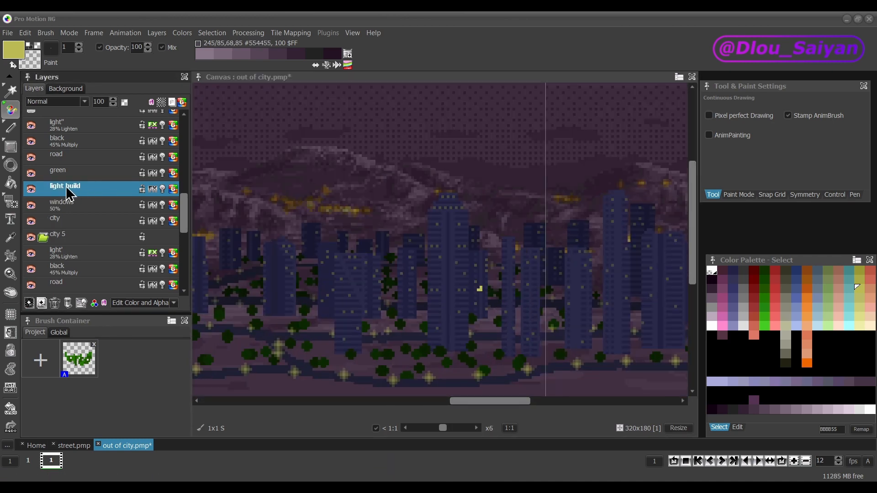
Cover two sections of the tallest tower with filled yellow rectangles, then fill the upper one in alpha-only editing.
{"action": "key", "text": "plus"}
{"action": "key", "text": "plus"}
{"action": "key", "text": "shift+r"}
{"action": "left_click_drag", "start_coordinate": [419, 213], "coordinate": [498, 282]}
{"action": "left_click_drag", "start_coordinate": [420, 194], "coordinate": [499, 140]}
{"action": "key", "text": "plus"}
{"action": "left_click", "coordinate": [174, 303]}
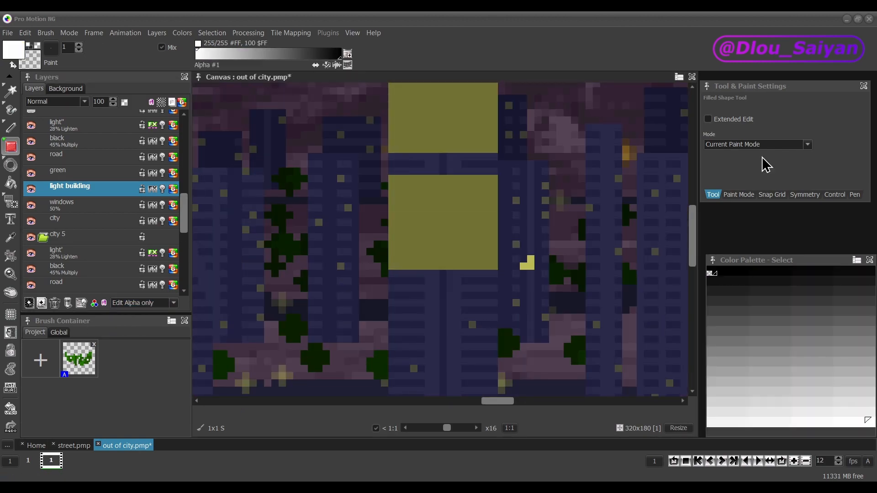
{"action": "key", "text": "f"}
{"action": "left_click", "coordinate": [444, 123]}
Set the light building layer's blend mode to Overlay.
{"action": "key", "text": "minus"}
{"action": "key", "text": "minus"}
{"action": "key", "text": "minus"}
{"action": "left_click", "coordinate": [85, 102]}
{"action": "left_click", "coordinate": [46, 178]}
{"action": "left_click_drag", "start_coordinate": [449, 401], "coordinate": [477, 397]}
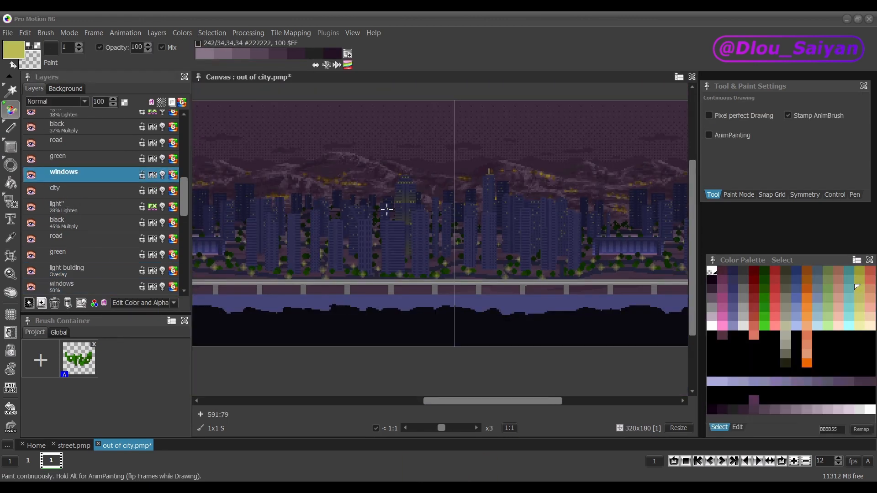
Close the street.pmp document.
{"action": "scroll", "coordinate": [385, 207], "scroll_direction": "up", "scroll_amount": 3}
{"action": "key", "text": "minus"}
{"action": "key", "text": "minus"}
{"action": "key", "text": "minus"}
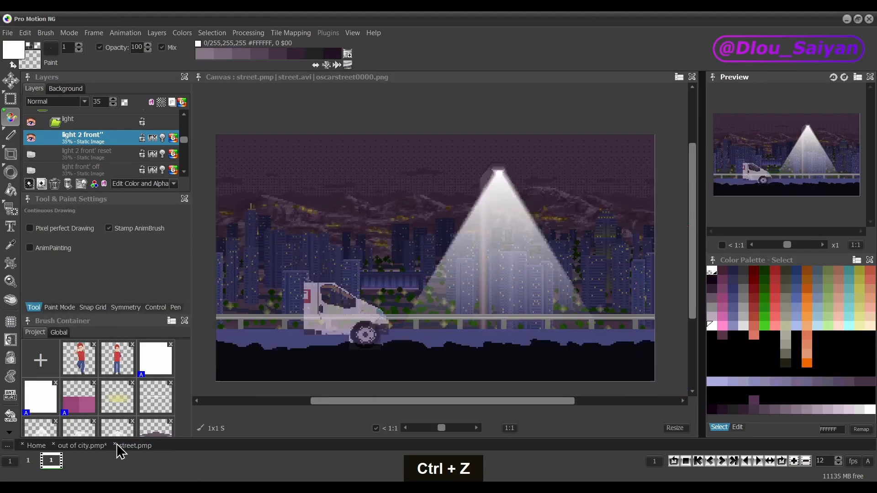
{"action": "left_click", "coordinate": [115, 445]}
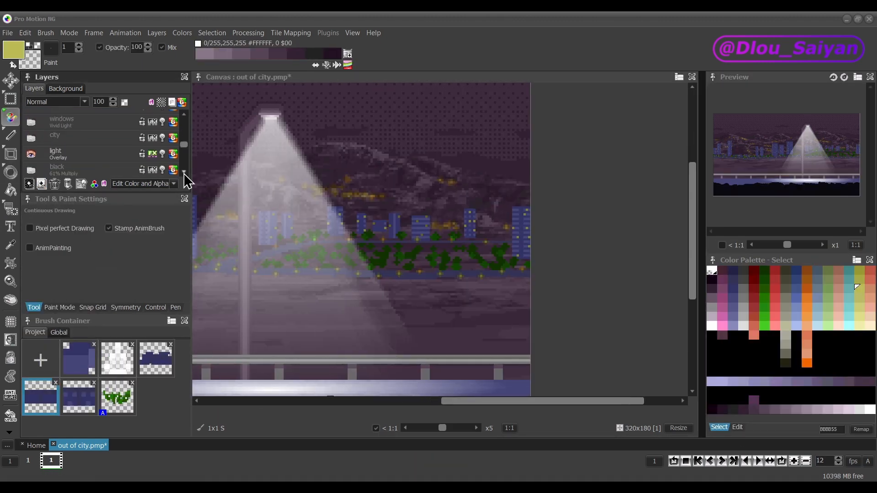
Paint narrow dark blue roads between the trees below the distant buildings.
{"action": "key", "text": "plus"}
{"action": "key", "text": "plus"}
{"action": "key", "text": "plus"}
{"action": "key", "text": "plus"}
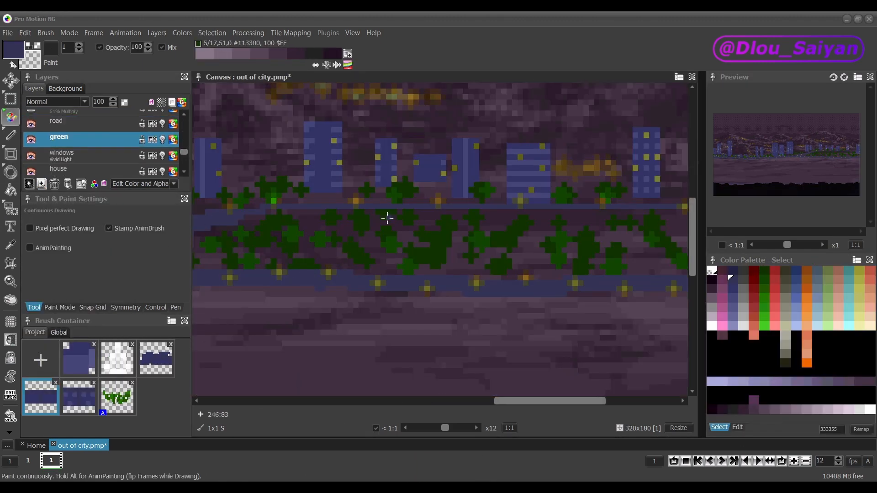
{"action": "key", "text": "minus"}
{"action": "key", "text": "minus"}
{"action": "left_click_drag", "start_coordinate": [603, 374], "coordinate": [482, 360]}
{"action": "key", "text": "plus"}
{"action": "key", "text": "plus"}
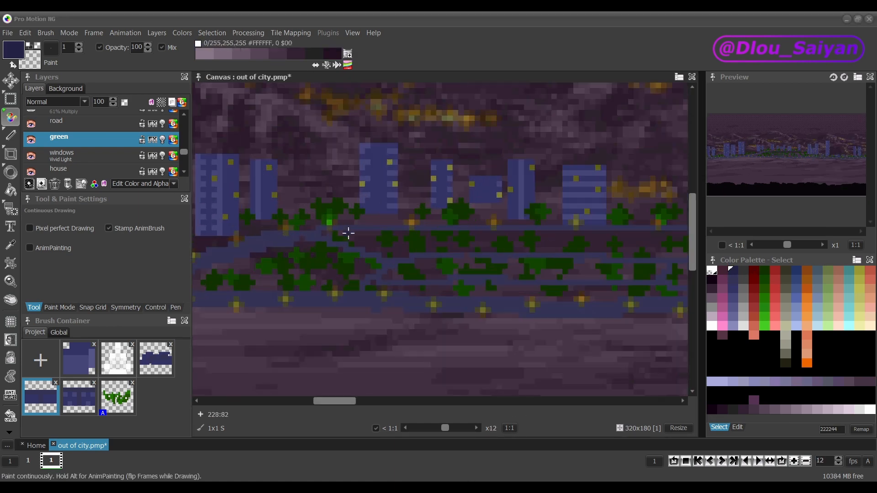
Add a layer named "fence" above the road layer.
{"action": "left_click", "coordinate": [57, 122]}
{"action": "double_click", "coordinate": [63, 143]}
{"action": "type", "text": "fence"}
{"action": "key", "text": "minus"}
{"action": "key", "text": "minus"}
Draw a long filled bar along the far road on the fence layer and recolor it #332233.
{"action": "left_click", "coordinate": [11, 154]}
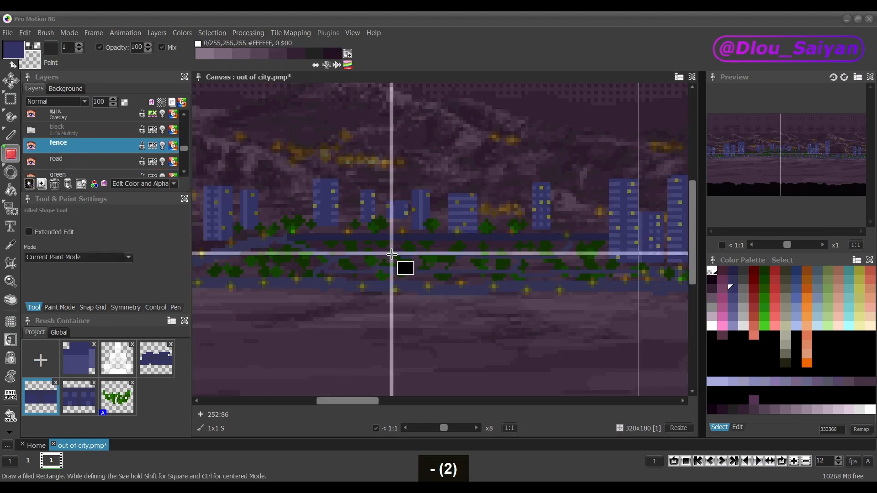
{"action": "left_click_drag", "start_coordinate": [288, 233], "coordinate": [567, 240]}
{"action": "left_click", "coordinate": [11, 190]}
{"action": "left_click", "coordinate": [743, 410]}
Draw straight #332233 fence lines along the far road and the near road's upper edge.
{"action": "left_click", "coordinate": [11, 136]}
{"action": "left_click_drag", "start_coordinate": [412, 237], "coordinate": [382, 237]}
{"action": "key", "text": "minus"}
{"action": "key", "text": "minus"}
{"action": "left_click_drag", "start_coordinate": [359, 402], "coordinate": [382, 402]}
{"action": "key", "text": "plus"}
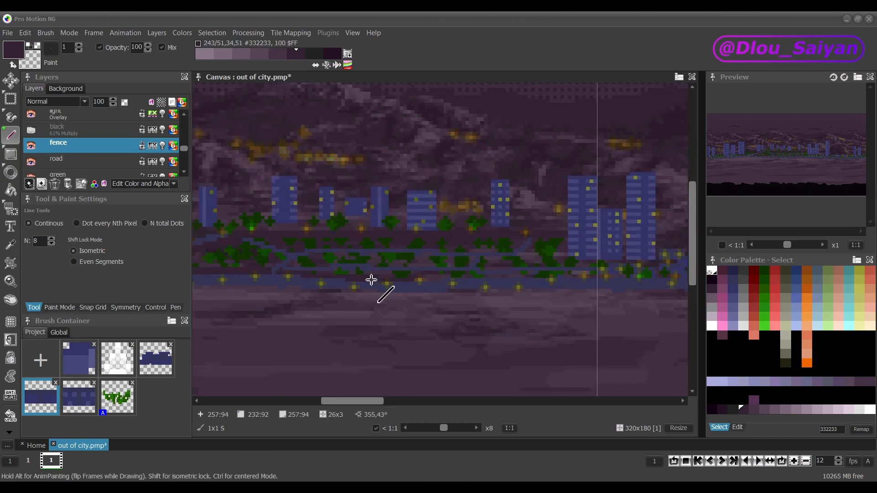
{"action": "left_click_drag", "start_coordinate": [372, 280], "coordinate": [411, 280]}
Extend the near road's fence with straight line segments across the tile boundary.
{"action": "left_click_drag", "start_coordinate": [352, 402], "coordinate": [369, 401]}
{"action": "key", "text": "plus"}
{"action": "key", "text": "plus"}
{"action": "left_click_drag", "start_coordinate": [360, 252], "coordinate": [412, 251]}
{"action": "key", "text": "plus"}
{"action": "mouse_move", "coordinate": [334, 402]}
{"action": "left_mouse_down"}
{"action": "mouse_move", "coordinate": [315, 407]}
{"action": "mouse_move", "coordinate": [369, 404]}
{"action": "left_mouse_up"}
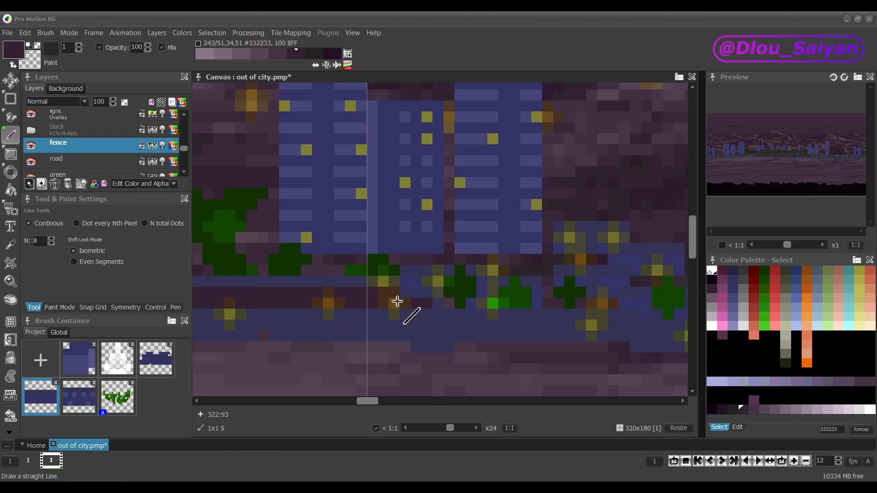
{"action": "left_click_drag", "start_coordinate": [396, 301], "coordinate": [606, 295]}
{"action": "key", "text": "minus"}
{"action": "key", "text": "minus"}
{"action": "key", "text": "minus"}
{"action": "key", "text": "minus"}
Move the green layer above the fence layer and return to continuous drawing.
{"action": "left_click", "coordinate": [58, 174]}
{"action": "key", "text": "minus"}
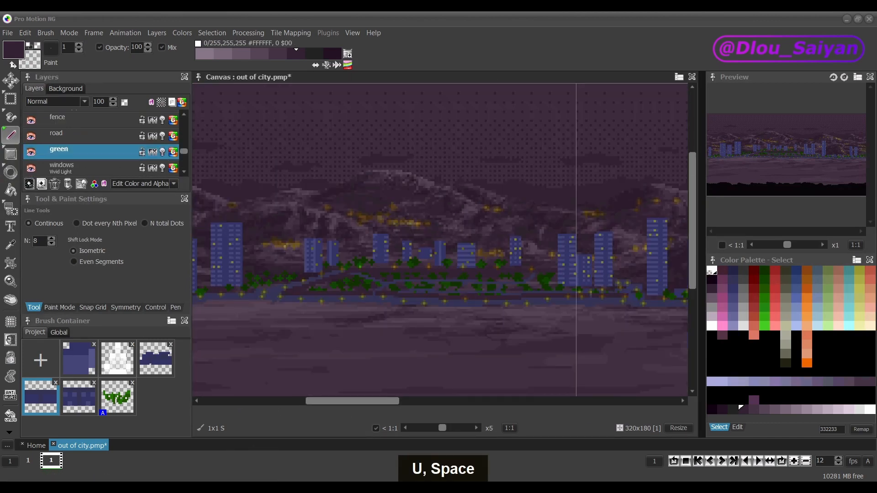
{"action": "mouse_move", "coordinate": [58, 117]}
{"action": "left_mouse_down"}
{"action": "mouse_move", "coordinate": [59, 158]}
{"action": "mouse_move", "coordinate": [57, 129]}
{"action": "left_mouse_up"}
{"action": "scroll", "coordinate": [638, 290], "scroll_direction": "down", "scroll_amount": 2}
{"action": "left_click_drag", "start_coordinate": [78, 170], "coordinate": [69, 128]}
{"action": "left_click", "coordinate": [10, 117]}
Paint a dense row of trees along the far fence in #113300 and #114400 on the green layer.
{"action": "scroll", "coordinate": [476, 307], "scroll_direction": "up", "scroll_amount": 5}
{"action": "scroll", "coordinate": [397, 355], "scroll_direction": "down", "scroll_amount": 3}
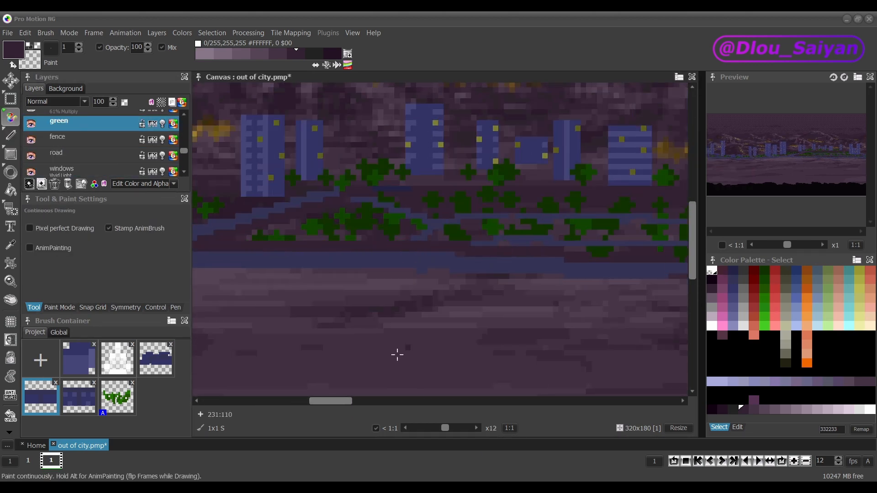
{"action": "key", "text": "plus"}
{"action": "key", "text": "plus"}
{"action": "key", "text": "plus"}
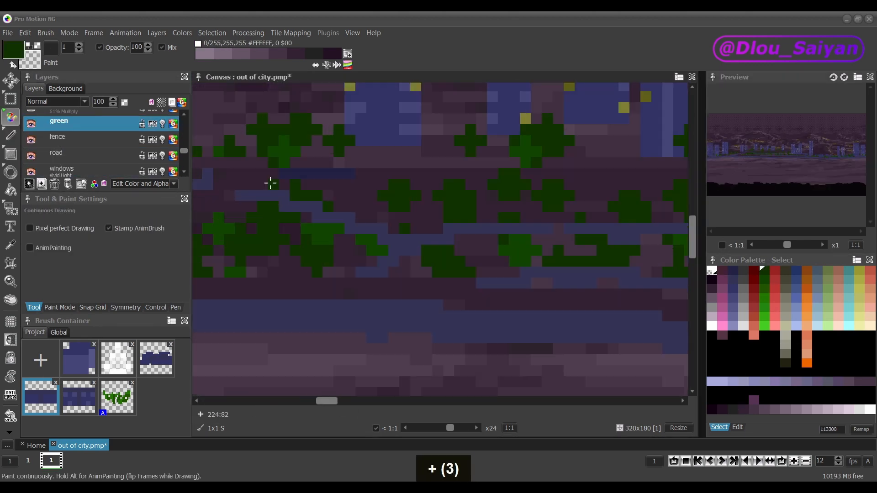
{"action": "left_click_drag", "start_coordinate": [393, 201], "coordinate": [589, 209]}
{"action": "key", "text": "plus"}
{"action": "key", "text": "plus"}
{"action": "key", "text": "minus"}
{"action": "left_click_drag", "start_coordinate": [301, 203], "coordinate": [327, 208]}
{"action": "scroll", "coordinate": [503, 222], "scroll_direction": "down", "scroll_amount": 2}
{"action": "scroll", "coordinate": [637, 222], "scroll_direction": "up", "scroll_amount": 2}
{"action": "left_click_drag", "start_coordinate": [607, 215], "coordinate": [619, 221]}
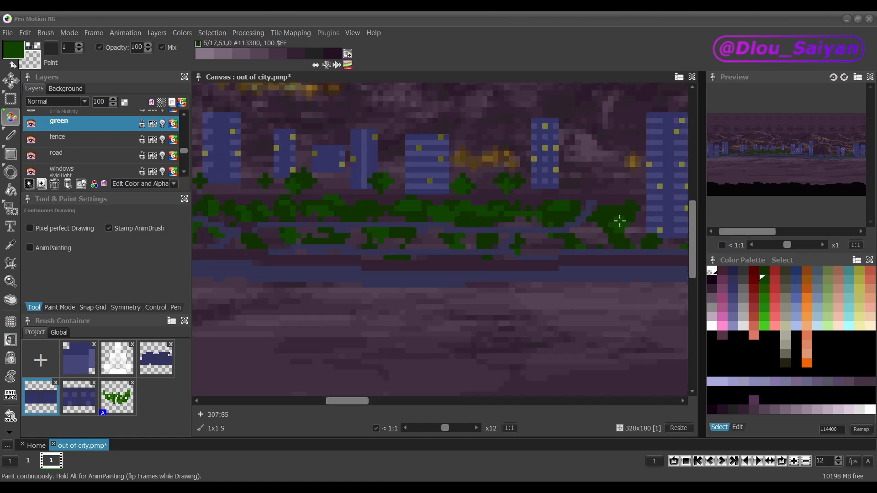
Choose another dark palette color and paint a short stroke among the lower trees.
{"action": "scroll", "coordinate": [629, 222], "scroll_direction": "down", "scroll_amount": 2}
{"action": "left_click", "coordinate": [785, 271]}
{"action": "scroll", "coordinate": [475, 238], "scroll_direction": "up", "scroll_amount": 2}
{"action": "scroll", "coordinate": [456, 237], "scroll_direction": "down", "scroll_amount": 2}
{"action": "left_click_drag", "start_coordinate": [320, 230], "coordinate": [335, 235]}
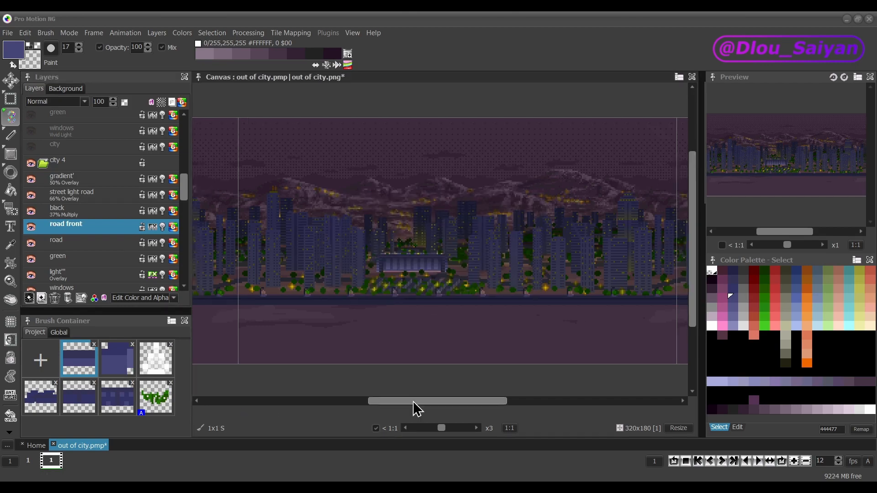
Enable the 16 by 16 snap grid with its settings shown and pick #222244 for the road front layer.
{"action": "scroll", "coordinate": [466, 303], "scroll_direction": "up", "scroll_amount": 5}
{"action": "left_click", "coordinate": [10, 322]}
{"action": "right_click", "coordinate": [10, 322]}
{"action": "left_click", "coordinate": [184, 173]}
{"action": "key", "text": "comma"}
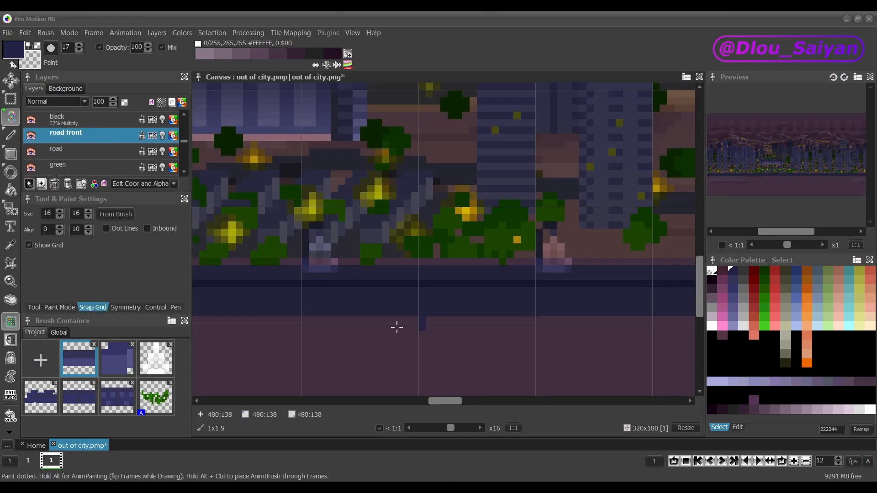
Draw a vertical lamp post at the near road, grab it as a brush, and stamp a copy with grid snapping.
{"action": "left_click_drag", "start_coordinate": [417, 297], "coordinate": [416, 256]}
{"action": "key", "text": "minus"}
{"action": "scroll", "coordinate": [372, 356], "scroll_direction": "down", "scroll_amount": 1}
{"action": "key", "text": "b"}
{"action": "left_click_drag", "start_coordinate": [373, 277], "coordinate": [383, 312]}
{"action": "key", "text": "g"}
{"action": "left_click", "coordinate": [602, 309]}
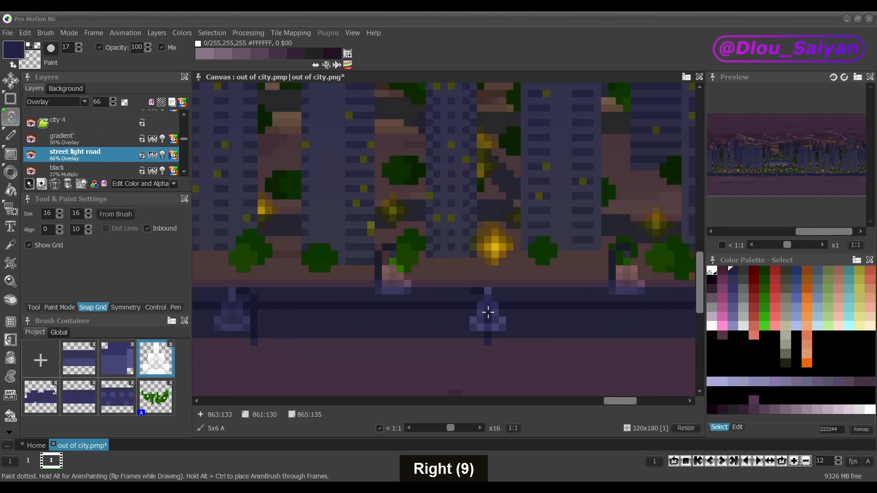
Set the street light road layer's opacity to 63% and save the project.
{"action": "key", "text": "minus"}
{"action": "key", "text": "minus"}
{"action": "key", "text": "minus"}
{"action": "key", "text": "minus"}
{"action": "key", "text": "minus"}
{"action": "key", "text": "minus"}
{"action": "left_click_drag", "start_coordinate": [138, 123], "coordinate": [135, 123]}
{"action": "key", "text": "ctrl+s"}
Rename the layer below road front as cars.
{"action": "double_click", "coordinate": [61, 166]}
{"action": "type", "text": "cars"}
{"action": "key", "text": "Return"}
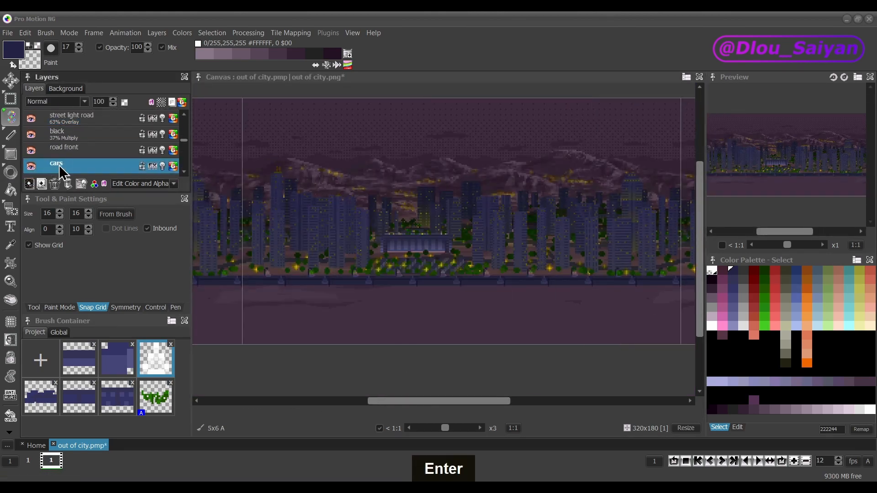
Pick #332233 and paint a small dark car body on the road below the central building.
{"action": "key", "text": "plus"}
{"action": "key", "text": "plus"}
{"action": "key", "text": "plus"}
{"action": "key", "text": "plus"}
{"action": "key", "text": "plus"}
{"action": "mouse_move", "coordinate": [443, 402]}
{"action": "left_mouse_down"}
{"action": "mouse_move", "coordinate": [414, 403]}
{"action": "mouse_move", "coordinate": [428, 402]}
{"action": "left_mouse_up"}
{"action": "left_click", "coordinate": [740, 410]}
{"action": "key", "text": "minus"}
{"action": "key", "text": "minus"}
{"action": "key", "text": "minus"}
{"action": "key", "text": "minus"}
{"action": "key", "text": "minus"}
{"action": "key", "text": "minus"}
{"action": "key", "text": "plus"}
{"action": "key", "text": "plus"}
{"action": "key", "text": "plus"}
{"action": "key", "text": "plus"}
{"action": "key", "text": "plus"}
{"action": "key", "text": "plus"}
{"action": "key", "text": "plus"}
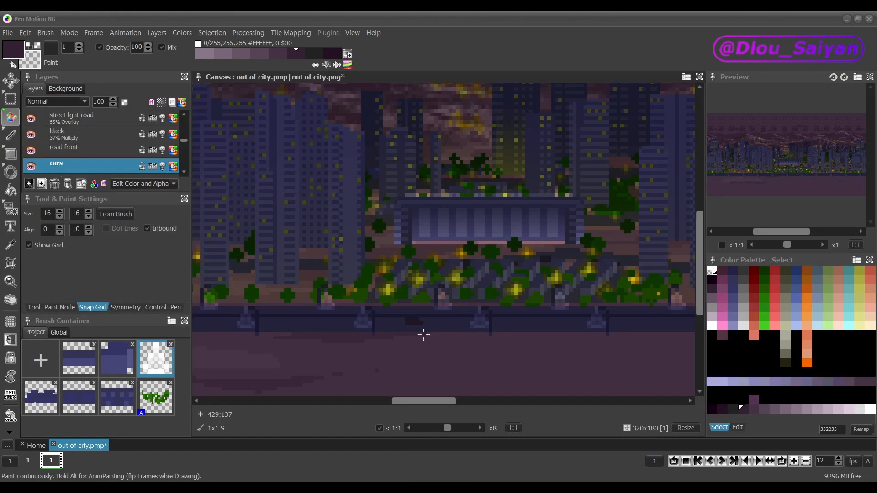
{"action": "left_click_drag", "start_coordinate": [387, 317], "coordinate": [417, 317]}
Paint the small car's pale yellow headlight beam, finishing in #DDDD88, and store the car as a 10 by 4 brush.
{"action": "left_click", "coordinate": [858, 326]}
{"action": "mouse_move", "coordinate": [453, 317]}
{"action": "left_mouse_down"}
{"action": "mouse_move", "coordinate": [424, 317]}
{"action": "mouse_move", "coordinate": [443, 316]}
{"action": "left_mouse_up"}
{"action": "left_click", "coordinate": [857, 315]}
{"action": "key", "text": "minus"}
{"action": "key", "text": "minus"}
{"action": "key", "text": "minus"}
{"action": "key", "text": "minus"}
{"action": "left_click", "coordinate": [41, 360]}
{"action": "left_click_drag", "start_coordinate": [385, 402], "coordinate": [410, 404]}
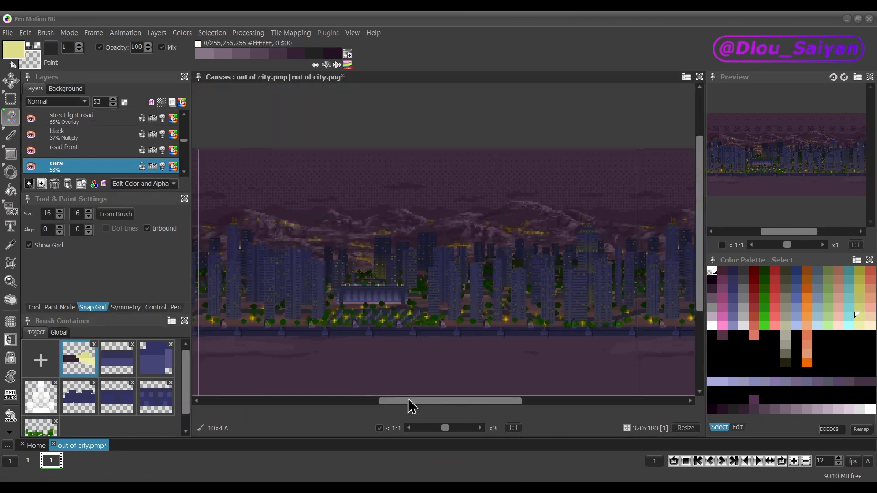
Try to draw a line of car stamps along the road with the Line tool.
{"action": "left_click", "coordinate": [10, 135]}
{"action": "left_click_drag", "start_coordinate": [297, 333], "coordinate": [478, 333]}
{"action": "key", "text": "ctrl+z"}
Extend the animation to 10 frames and set the Line tool to place a dot every 18th pixel.
{"action": "left_click", "coordinate": [794, 461]}
{"action": "scroll", "coordinate": [478, 315], "scroll_direction": "down", "scroll_amount": 1}
{"action": "scroll", "coordinate": [451, 320], "scroll_direction": "up", "scroll_amount": 1}
{"action": "key", "text": "g"}
{"action": "left_click", "coordinate": [76, 223]}
{"action": "left_click", "coordinate": [52, 238]}
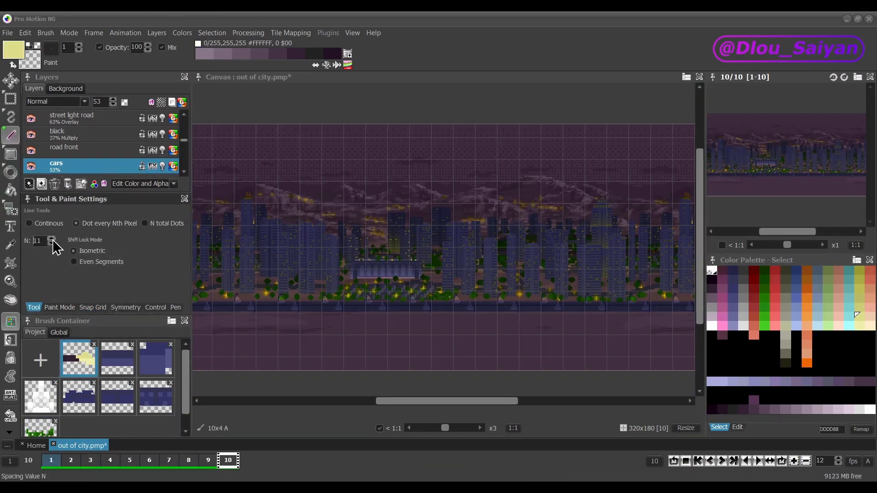
{"action": "key", "text": "g"}
{"action": "key", "text": "g"}
{"action": "key", "text": "g"}
{"action": "left_click", "coordinate": [51, 238]}
{"action": "left_click", "coordinate": [52, 238]}
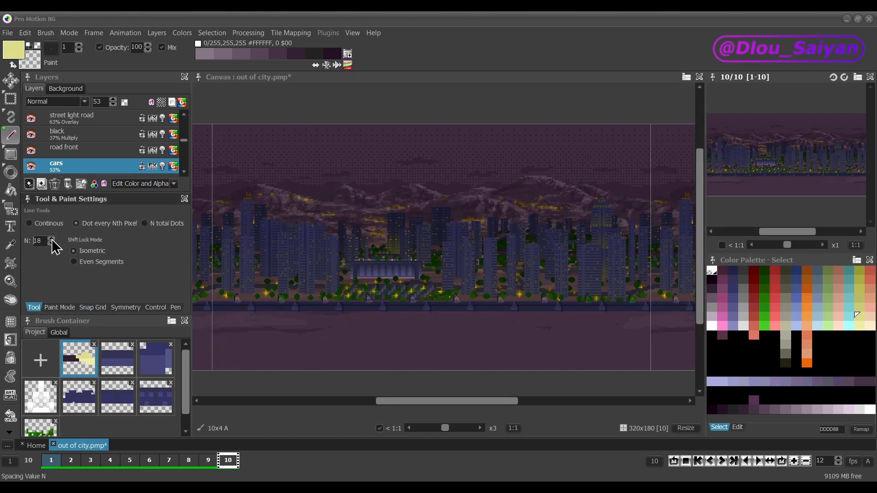
Undo the drawn line of cars and shift the snap grid's vertical and horizontal alignment.
{"action": "key", "text": "space"}
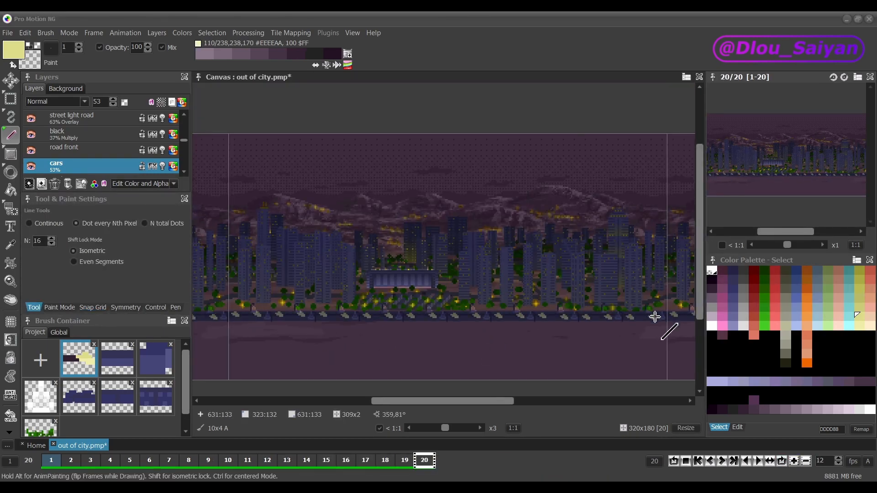
{"action": "key", "text": "ctrl+z"}
{"action": "scroll", "coordinate": [245, 325], "scroll_direction": "up", "scroll_amount": 1}
{"action": "key", "text": "g"}
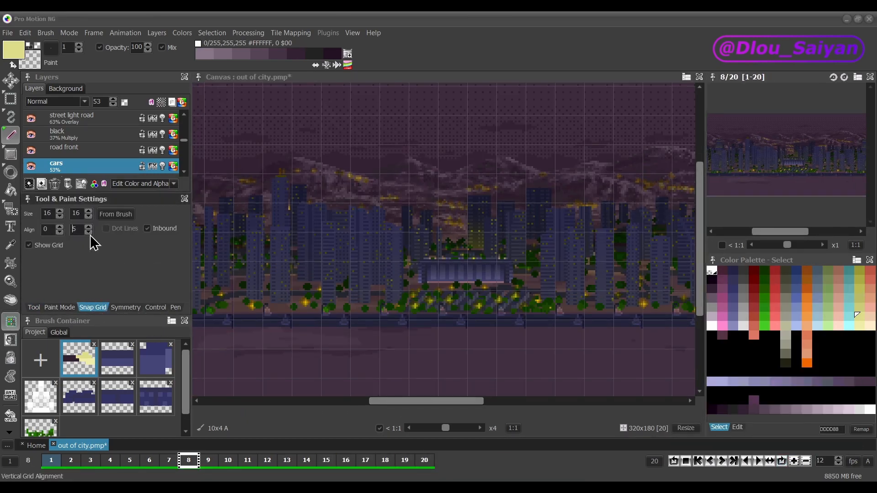
{"action": "double_click", "coordinate": [88, 226]}
{"action": "left_click", "coordinate": [60, 226]}
{"action": "scroll", "coordinate": [411, 315], "scroll_direction": "down", "scroll_amount": 1}
Draw a dotted line of car stamps along the road with grid snapping.
{"action": "left_click", "coordinate": [34, 307]}
{"action": "left_click_drag", "start_coordinate": [41, 241], "coordinate": [21, 245]}
{"action": "left_click", "coordinate": [93, 308]}
{"action": "left_click_drag", "start_coordinate": [230, 322], "coordinate": [528, 321]}
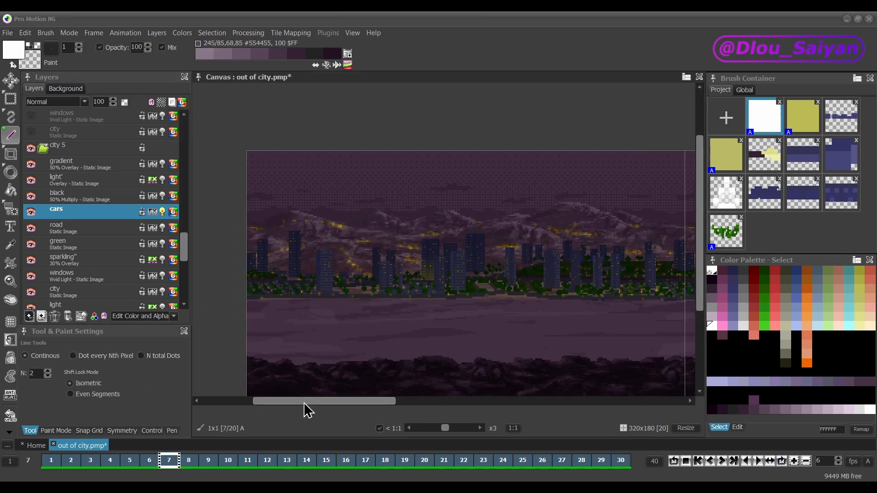
{"action": "right_click", "coordinate": [10, 135]}
{"action": "left_click", "coordinate": [62, 161]}
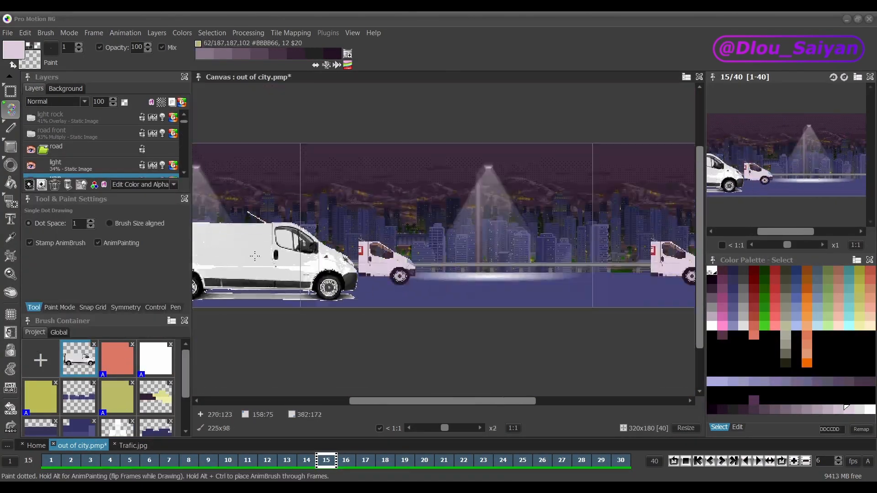
Scale the white van brush down to 144 by 63 pixels to match the small pink van.
{"action": "scroll", "coordinate": [307, 256], "scroll_direction": "up", "scroll_amount": 2}
{"action": "key", "text": "minus"}
{"action": "key", "text": "minus"}
{"action": "scroll", "coordinate": [503, 239], "scroll_direction": "down", "scroll_amount": 2}
{"action": "scroll", "coordinate": [548, 238], "scroll_direction": "up", "scroll_amount": 1}
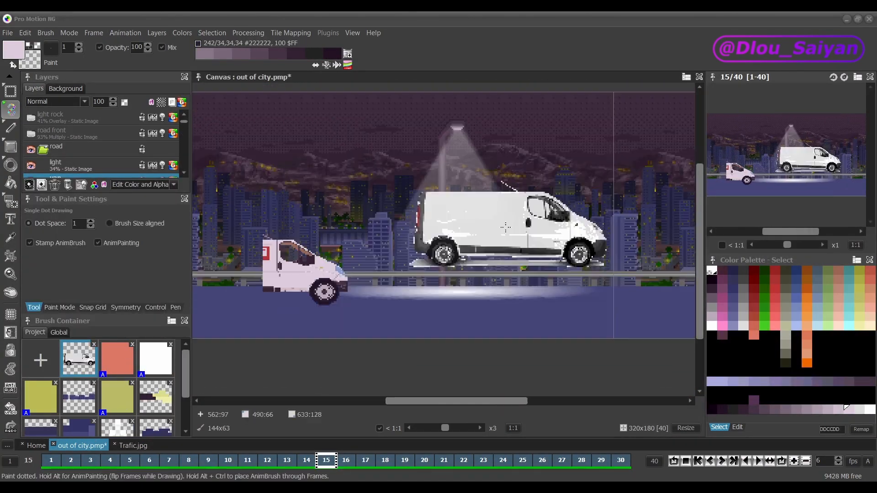
Grab the pink van's front wheel as a brush and place it over the white van's rear wheel.
{"action": "scroll", "coordinate": [457, 269], "scroll_direction": "up", "scroll_amount": 4}
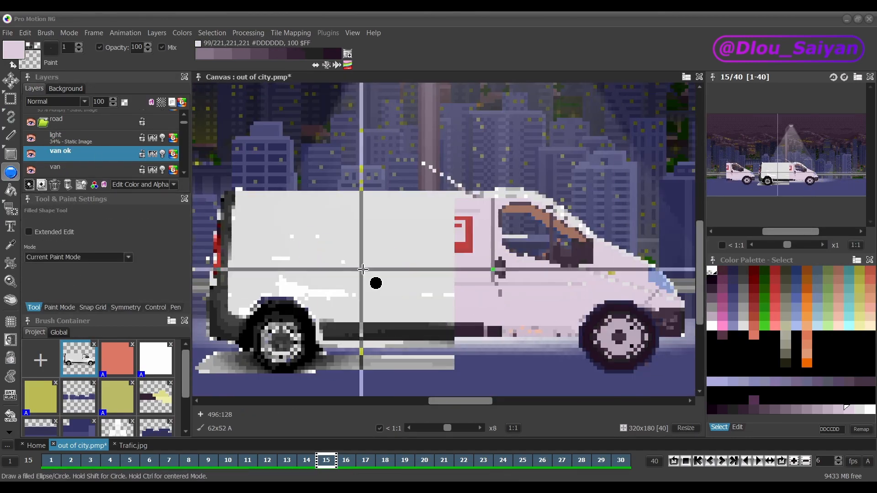
{"action": "key", "text": "b"}
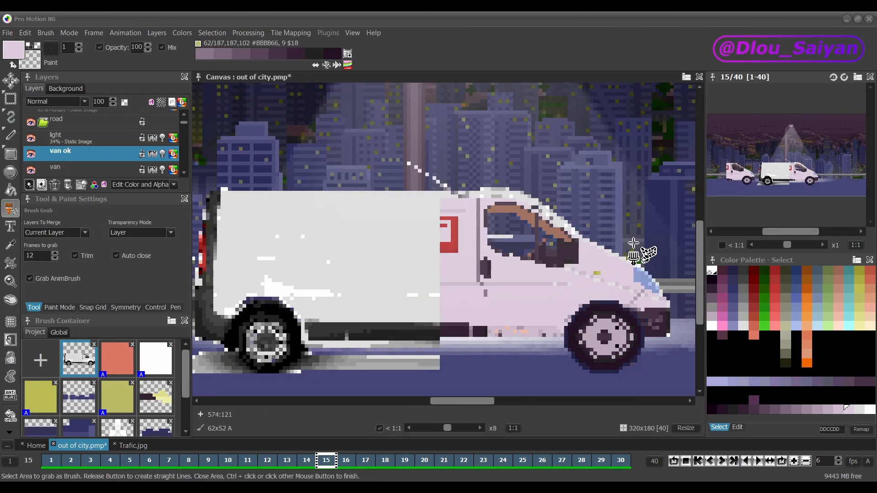
{"action": "left_click_drag", "start_coordinate": [316, 336], "coordinate": [323, 311]}
{"action": "scroll", "coordinate": [322, 232], "scroll_direction": "down", "scroll_amount": 1}
Cover the van's white cargo body with filled rectangles in #DDCCDD.
{"action": "key", "text": "shift+r"}
{"action": "mouse_move", "coordinate": [425, 227]}
{"action": "left_mouse_down"}
{"action": "mouse_move", "coordinate": [280, 233]}
{"action": "mouse_move", "coordinate": [253, 250]}
{"action": "left_mouse_up"}
{"action": "scroll", "coordinate": [339, 228], "scroll_direction": "up", "scroll_amount": 1}
{"action": "left_click_drag", "start_coordinate": [449, 175], "coordinate": [234, 186]}
{"action": "scroll", "coordinate": [325, 347], "scroll_direction": "down", "scroll_amount": 1}
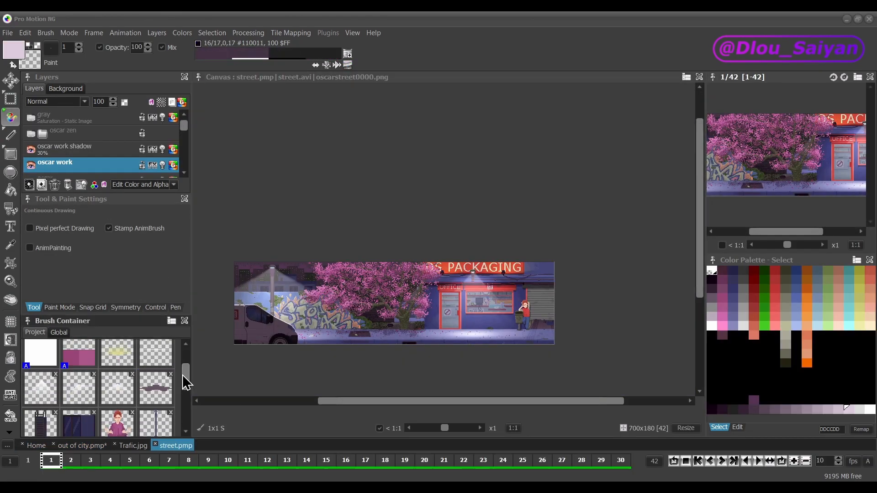
Select the post office layer in street.pmp and grab the square red and white logo above the shop window as a brush.
{"action": "scroll", "coordinate": [182, 388], "scroll_direction": "down", "scroll_amount": 3}
{"action": "scroll", "coordinate": [39, 146], "scroll_direction": "up", "scroll_amount": 2}
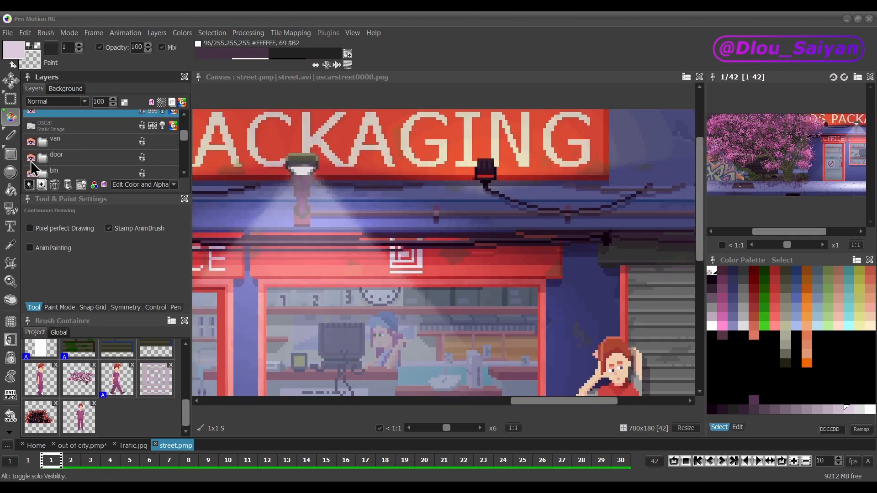
{"action": "scroll", "coordinate": [31, 161], "scroll_direction": "down", "scroll_amount": 1}
{"action": "left_click", "coordinate": [105, 145]}
{"action": "scroll", "coordinate": [406, 256], "scroll_direction": "up", "scroll_amount": 4}
{"action": "key", "text": "b"}
{"action": "left_click_drag", "start_coordinate": [409, 182], "coordinate": [497, 274]}
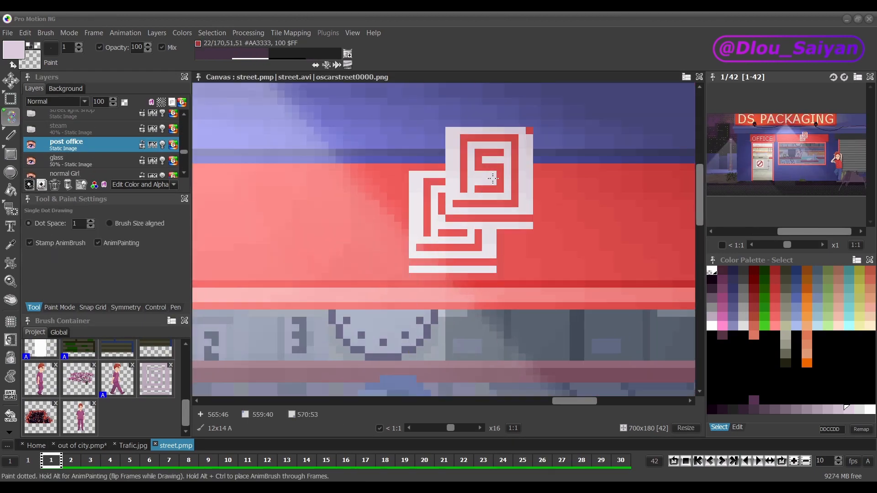
{"action": "scroll", "coordinate": [457, 228], "scroll_direction": "down", "scroll_amount": 5}
{"action": "scroll", "coordinate": [31, 141], "scroll_direction": "up", "scroll_amount": 5}
{"action": "left_click", "coordinate": [30, 141]}
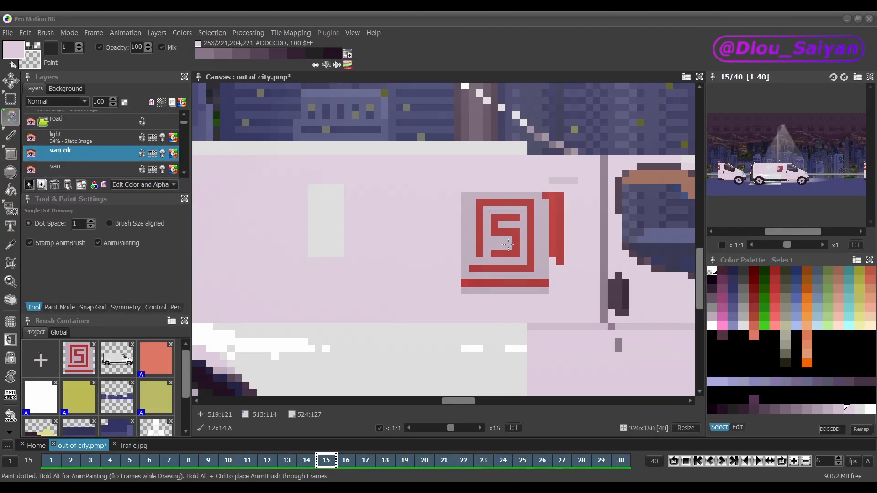
Add a new static image layer in out of city.pmp with the light rock layer selected.
{"action": "left_click", "coordinate": [36, 446]}
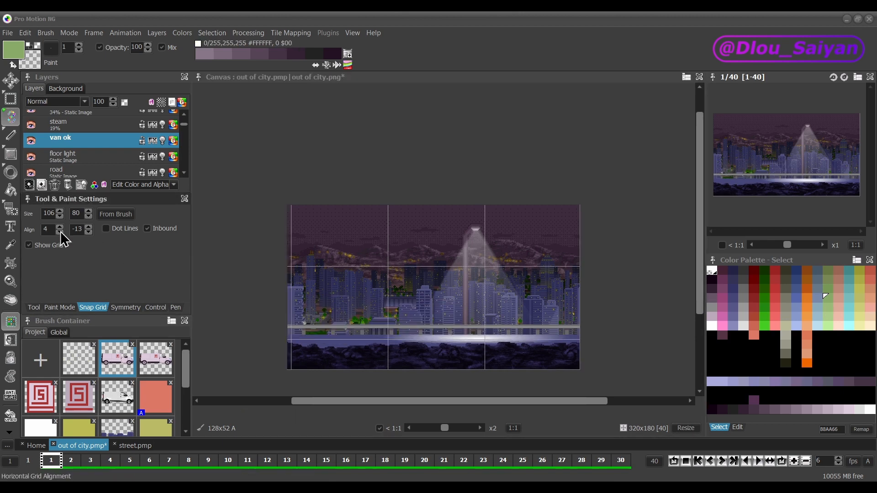
{"action": "left_click", "coordinate": [41, 185]}
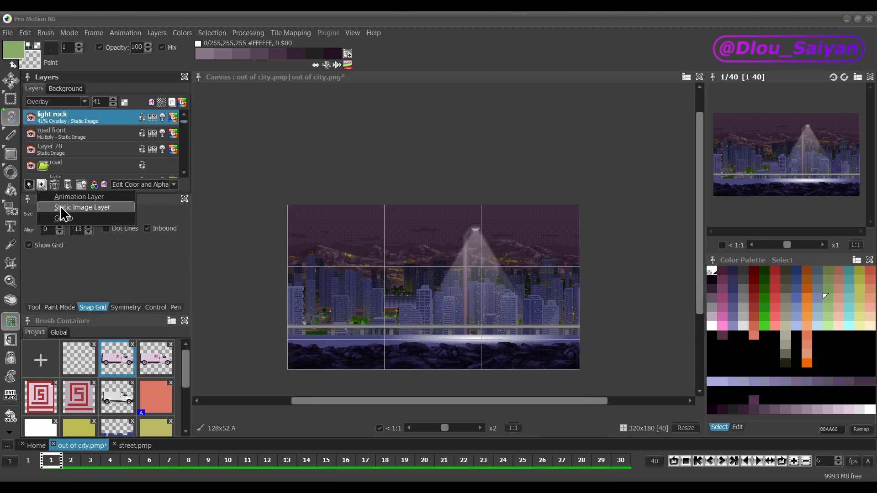
{"action": "left_click", "coordinate": [64, 207]}
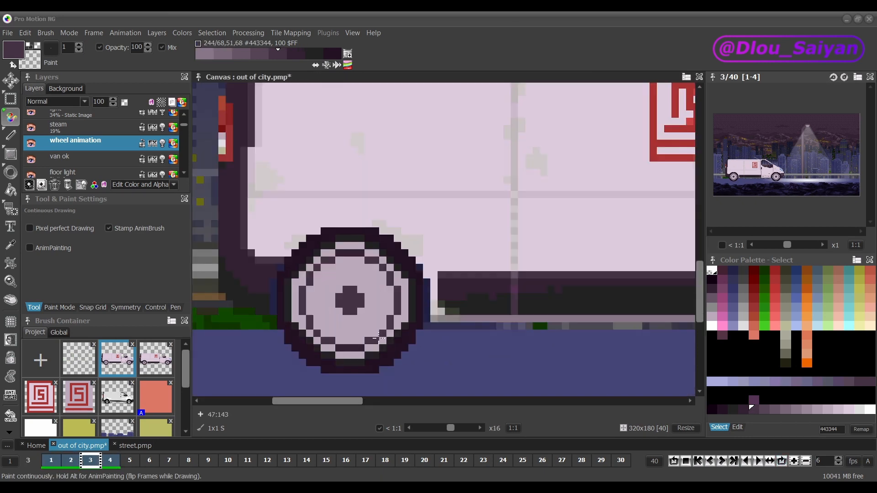
Switch to the van ok layer and paint the rear wheel hub's corner pixels in #776677.
{"action": "left_click", "coordinate": [60, 157]}
{"action": "left_click", "coordinate": [223, 54]}
{"action": "left_click", "coordinate": [361, 312]}
{"action": "left_click", "coordinate": [339, 312]}
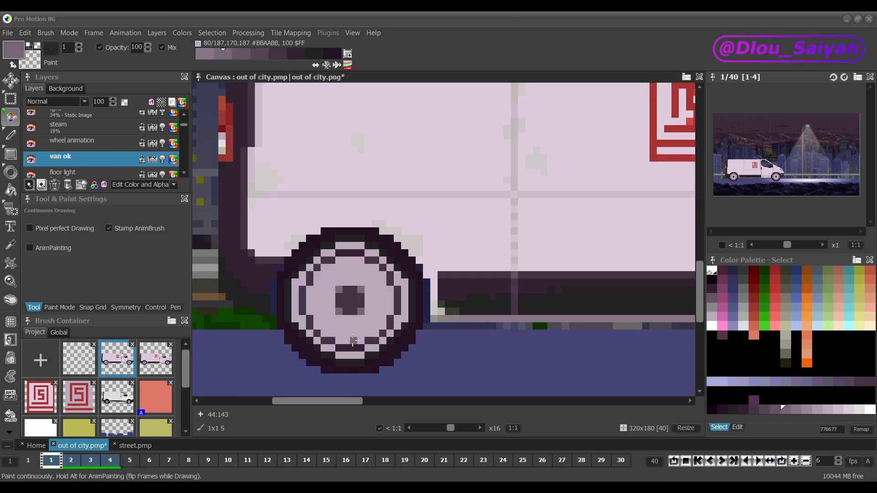
Return to frame 1 of the wheel animation layer and pick #CCBBCC from the wheel rim.
{"action": "key", "text": "1"}
{"action": "left_click", "coordinate": [75, 141]}
{"action": "key", "text": "comma"}
{"action": "left_click", "coordinate": [301, 323]}
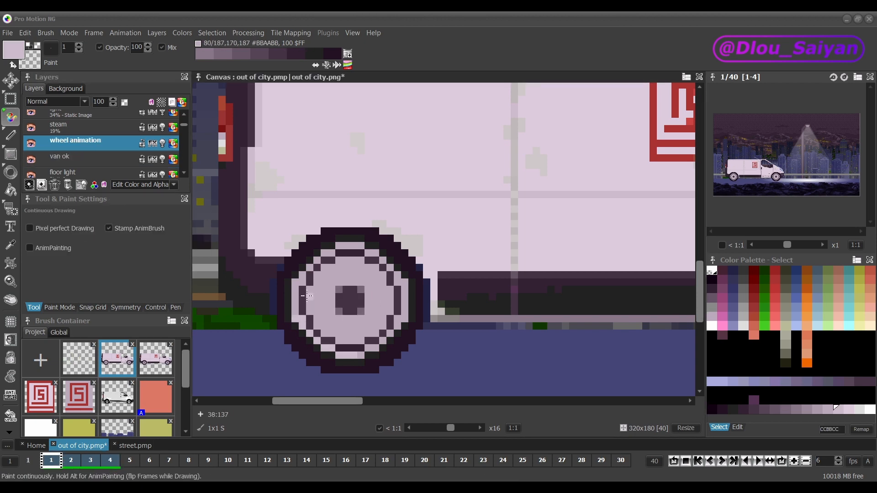
Place the symmetry center on the rear hub at 44, 138 and set the symmetry mode to Multi Dot Mirror.
{"action": "left_click", "coordinate": [90, 160]}
{"action": "left_click", "coordinate": [126, 308]}
{"action": "left_click", "coordinate": [97, 221]}
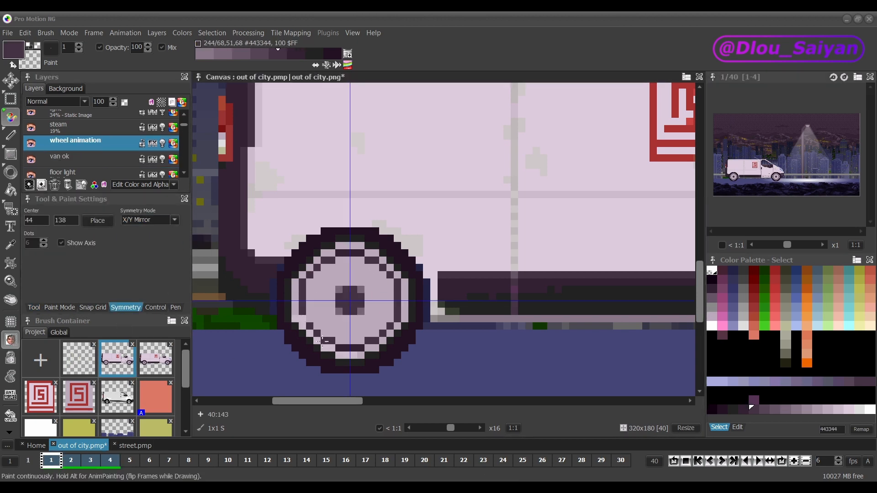
{"action": "left_click", "coordinate": [175, 220]}
{"action": "left_click", "coordinate": [147, 263]}
Turn off symmetry drawing and sample the light rim color #CCBBCC from the rear wheel.
{"action": "left_click", "coordinate": [11, 340]}
{"action": "key", "text": "comma"}
{"action": "left_click", "coordinate": [300, 318]}
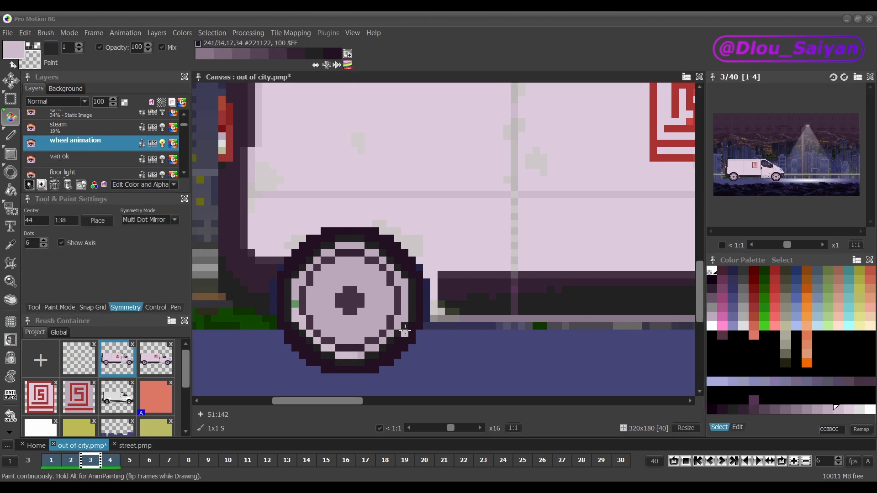
Grab the rear wheel as a brush and copy it onto the next wheel animation frame.
{"action": "key", "text": "2"}
{"action": "left_click", "coordinate": [31, 143]}
{"action": "key", "text": "2"}
{"action": "key", "text": "b"}
{"action": "left_click_drag", "start_coordinate": [280, 231], "coordinate": [420, 370]}
{"action": "key", "text": "2"}
{"action": "left_click", "coordinate": [31, 143]}
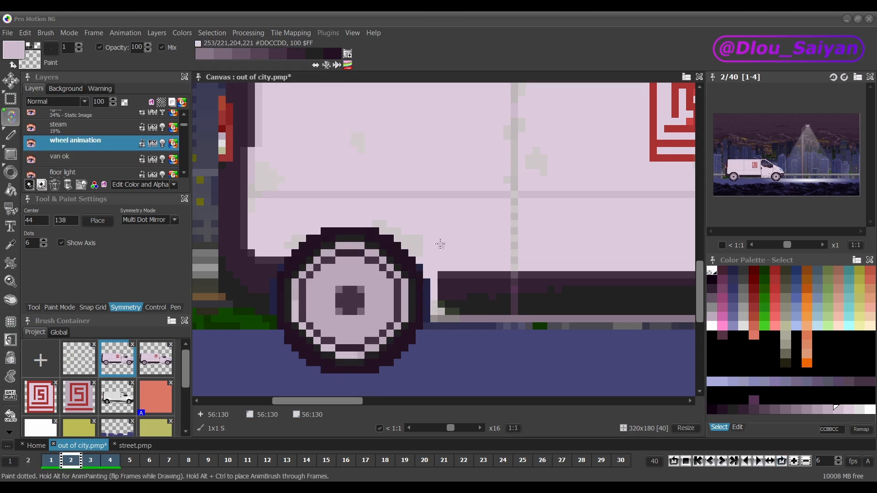
On the van ok layer, pick #887788 and select the area around the rear wheel.
{"action": "left_click", "coordinate": [120, 160]}
{"action": "left_click", "coordinate": [204, 54]}
{"action": "left_click_drag", "start_coordinate": [302, 319], "coordinate": [364, 253]}
{"action": "left_click", "coordinate": [11, 99]}
{"action": "left_click_drag", "start_coordinate": [405, 363], "coordinate": [397, 368]}
Fill the rear wheel's dark inner ring with #887788 on successive frames.
{"action": "key", "text": "f"}
{"action": "key", "text": "2"}
{"action": "left_click", "coordinate": [366, 340]}
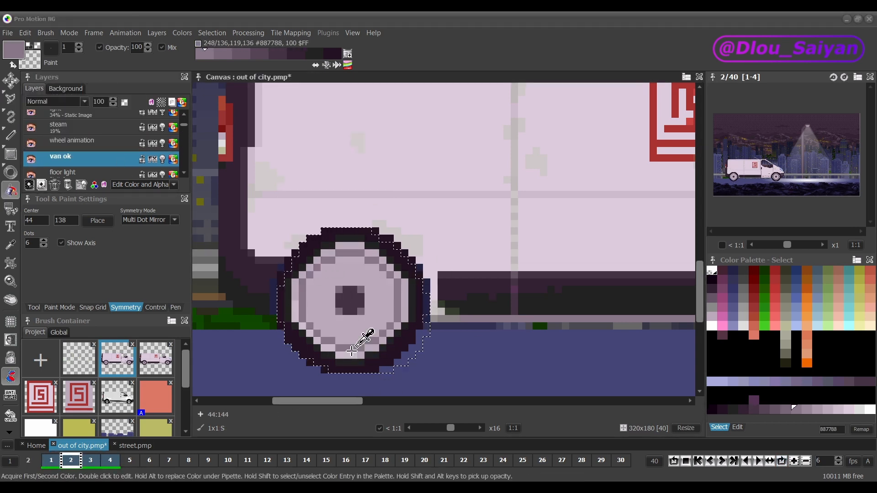
{"action": "left_click", "coordinate": [34, 307]}
{"action": "key", "text": "2"}
{"action": "left_click", "coordinate": [398, 283]}
{"action": "left_click", "coordinate": [399, 320], "text": "ctrl"}
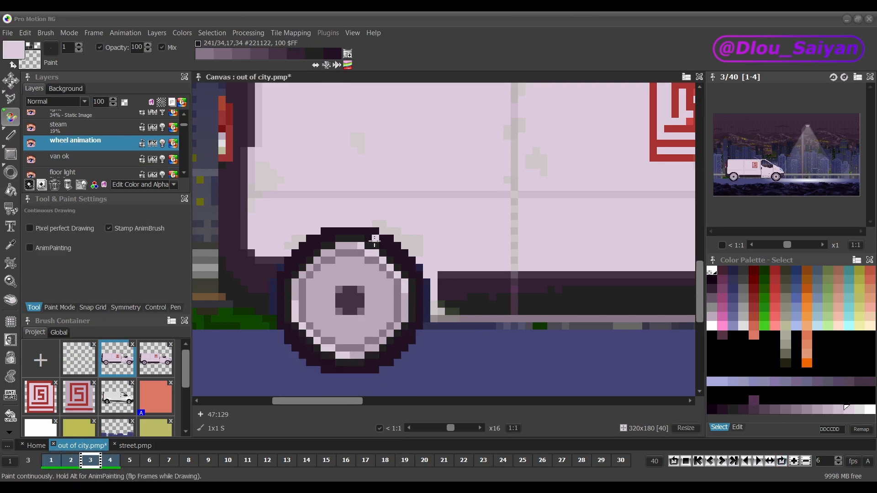
Paint the lower edge of the rear tyre in #332233 on the wheel animation layer.
{"action": "key", "text": "2"}
{"action": "scroll", "coordinate": [387, 320], "scroll_direction": "down", "scroll_amount": 1}
{"action": "scroll", "coordinate": [380, 356], "scroll_direction": "up", "scroll_amount": 1}
{"action": "scroll", "coordinate": [447, 372], "scroll_direction": "down", "scroll_amount": 1}
{"action": "scroll", "coordinate": [439, 356], "scroll_direction": "up", "scroll_amount": 1}
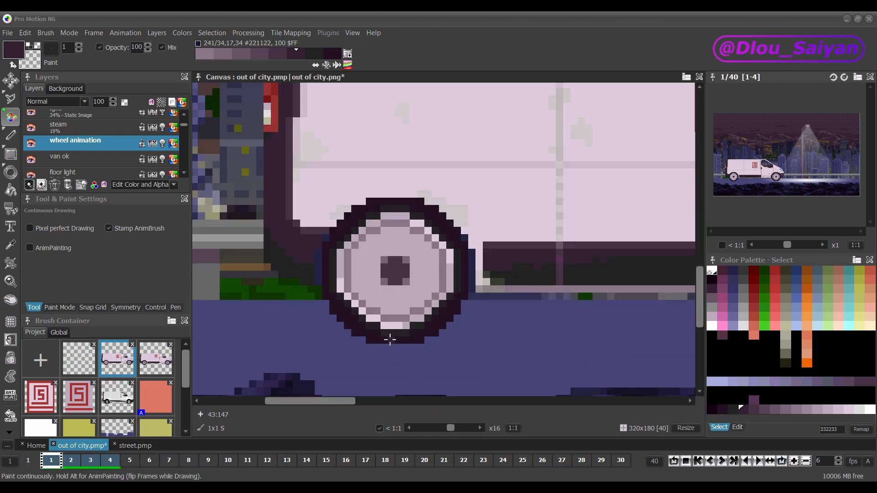
{"action": "key", "text": "2"}
{"action": "scroll", "coordinate": [425, 312], "scroll_direction": "up", "scroll_amount": 1}
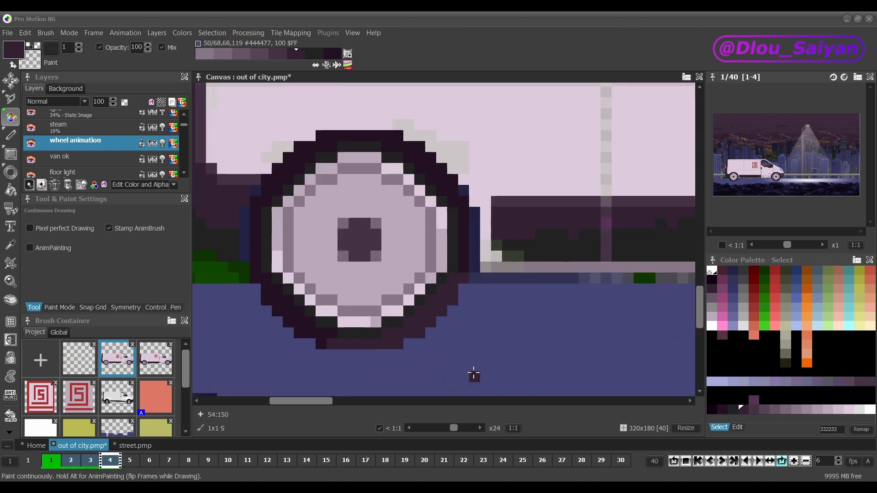
Shade the rear hub with an offset pixel pattern in frame 4 of the wheel animation.
{"action": "key", "text": "4"}
{"action": "scroll", "coordinate": [474, 375], "scroll_direction": "down", "scroll_amount": 1}
{"action": "scroll", "coordinate": [425, 313], "scroll_direction": "up", "scroll_amount": 1}
{"action": "key", "text": "2"}
{"action": "left_click", "coordinate": [435, 303], "text": "ctrl"}
{"action": "left_click_drag", "start_coordinate": [413, 270], "coordinate": [437, 293]}
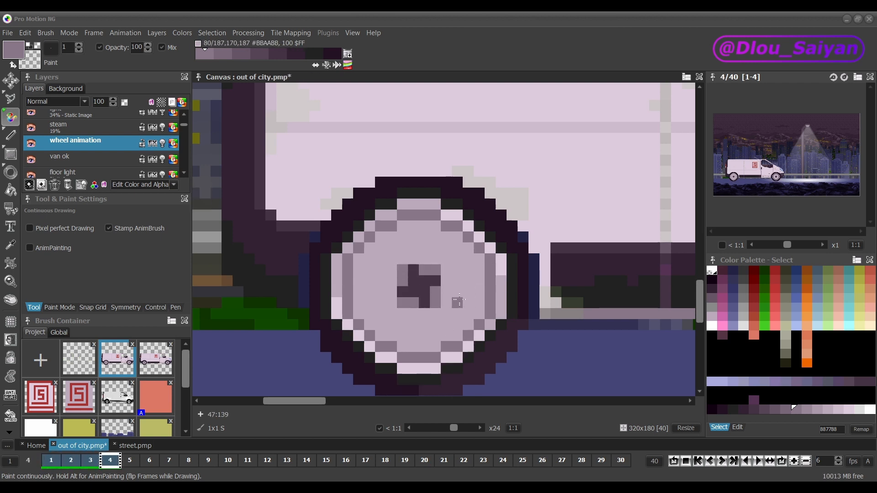
Vary the rear hub's shading pixels in frame 1 of the wheel animation.
{"action": "key", "text": "2"}
{"action": "left_click", "coordinate": [423, 335], "text": "ctrl"}
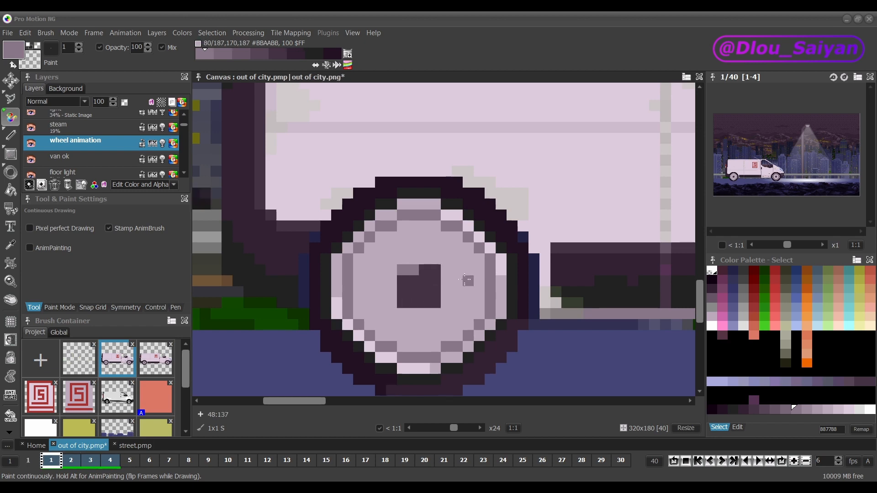
{"action": "key", "text": "Left"}
{"action": "scroll", "coordinate": [497, 315], "scroll_direction": "down", "scroll_amount": 2}
{"action": "scroll", "coordinate": [497, 315], "scroll_direction": "up", "scroll_amount": 1}
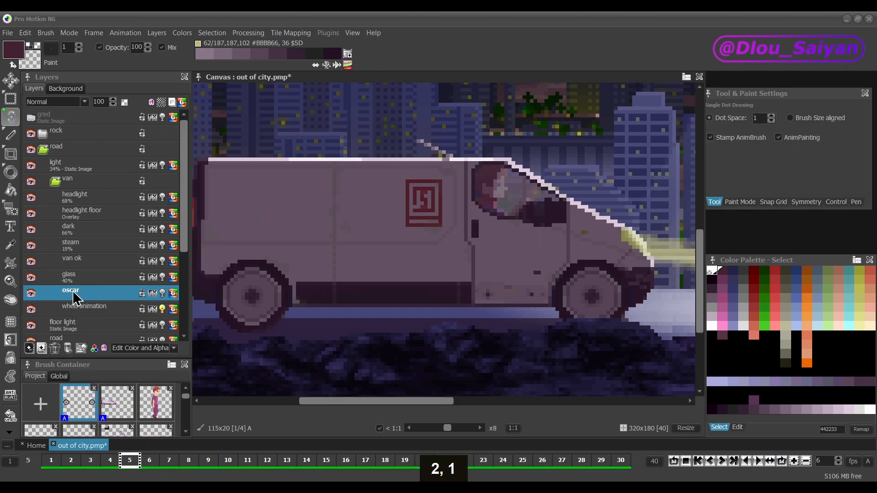
Grab the driver on the oscar layer as a 16 by 19 brush and advance to frame 9.
{"action": "key", "text": "b"}
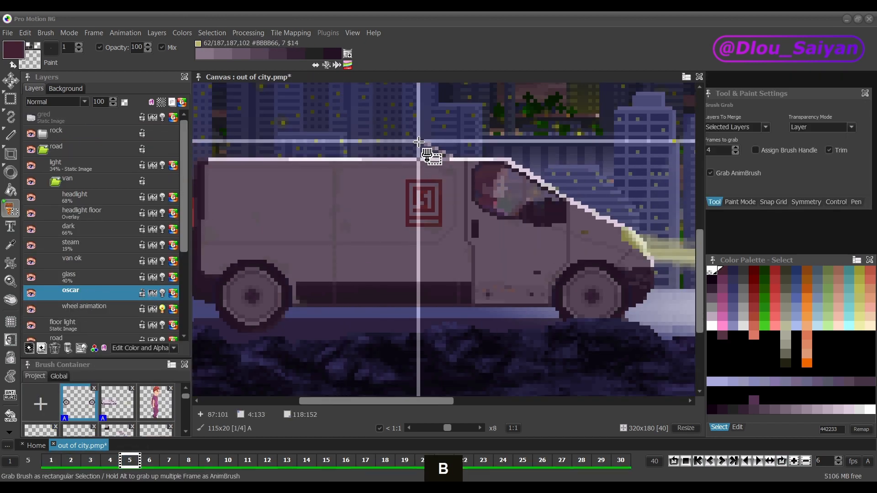
{"action": "left_click_drag", "start_coordinate": [433, 131], "coordinate": [603, 241]}
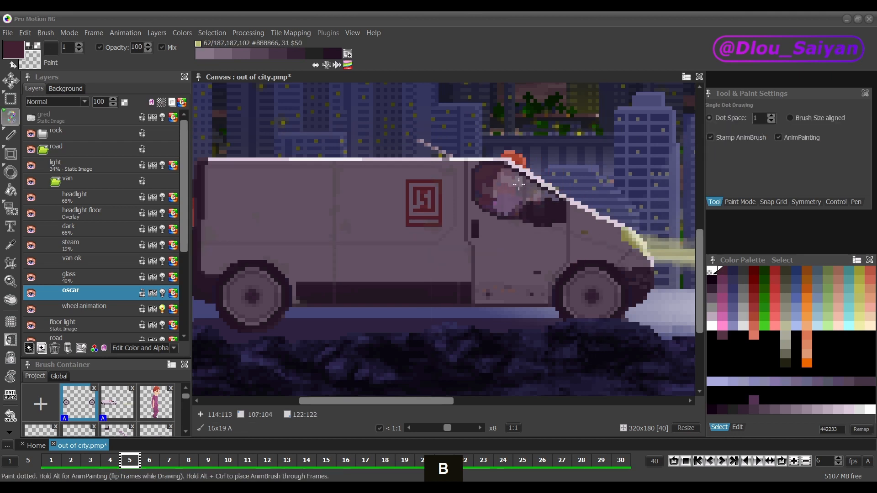
{"action": "key", "text": "2"}
{"action": "key", "text": "2"}
{"action": "key", "text": "2"}
{"action": "key", "text": "2"}
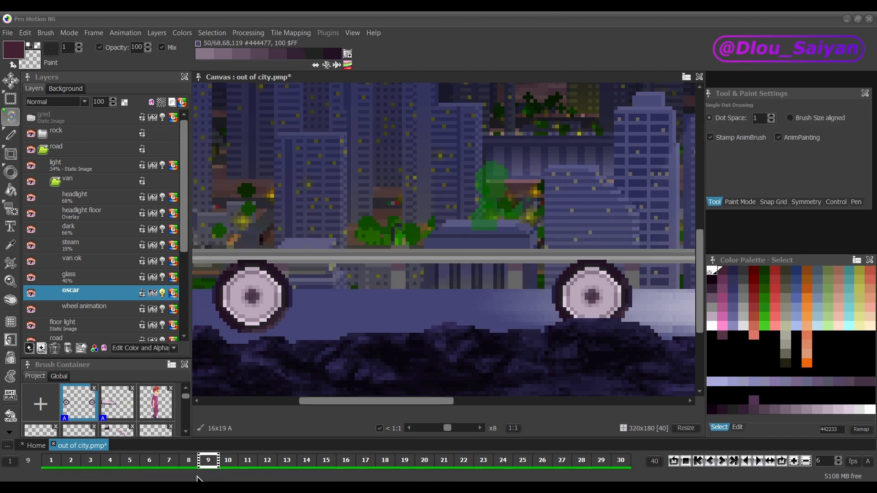
Select frames 9 to 40 on the oscar layer and stamp the driver brush above the chassis starting from frame 9.
{"action": "left_click", "coordinate": [211, 463]}
{"action": "left_click_drag", "start_coordinate": [212, 475], "coordinate": [608, 458]}
{"action": "left_click", "coordinate": [621, 460], "text": "shift"}
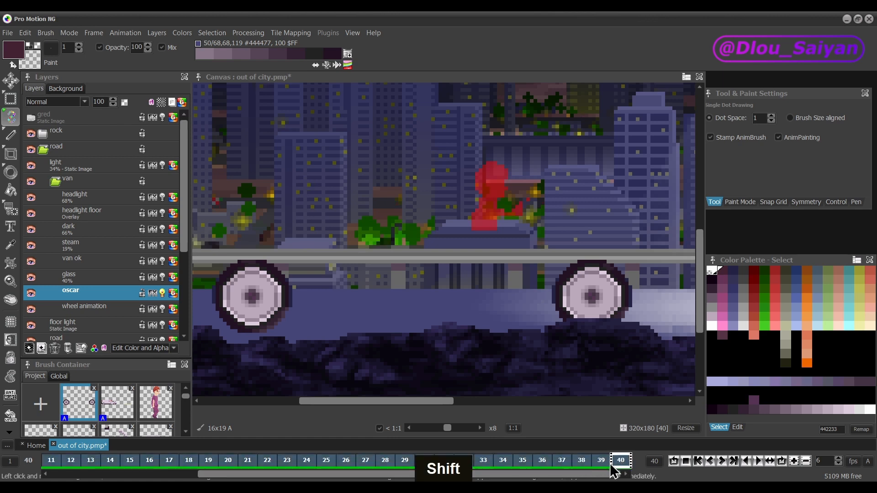
{"action": "left_click_drag", "start_coordinate": [550, 477], "coordinate": [427, 474]}
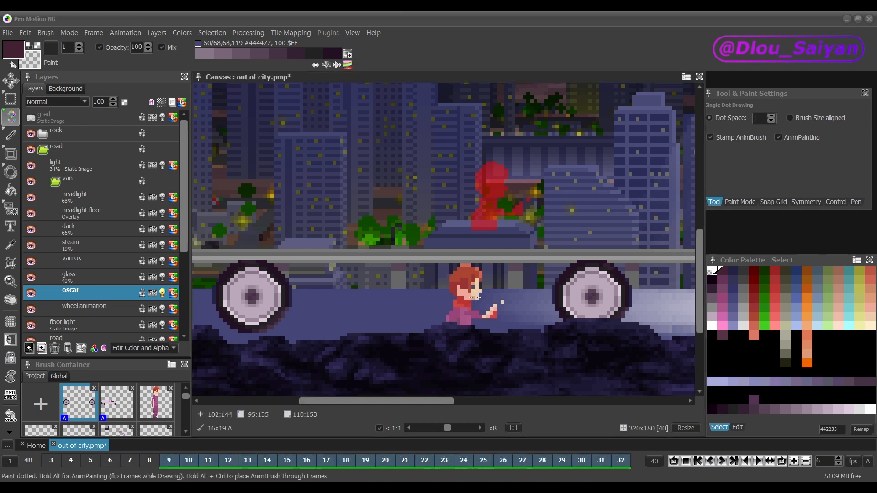
{"action": "left_click", "coordinate": [174, 460]}
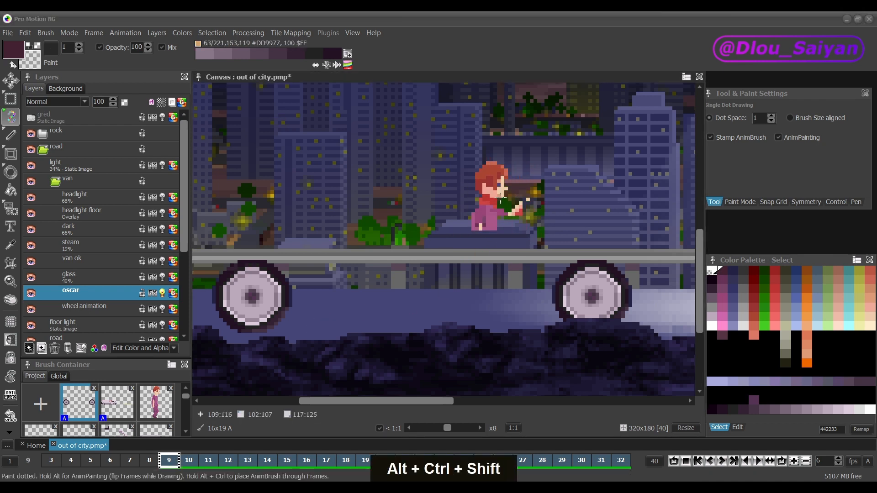
Step through the frames up to frame 40 to check the driver's placement on the oscar layer.
{"action": "key", "text": "2"}
{"action": "key", "text": "2"}
{"action": "key", "text": "2"}
{"action": "key", "text": "2"}
{"action": "key", "text": "2"}
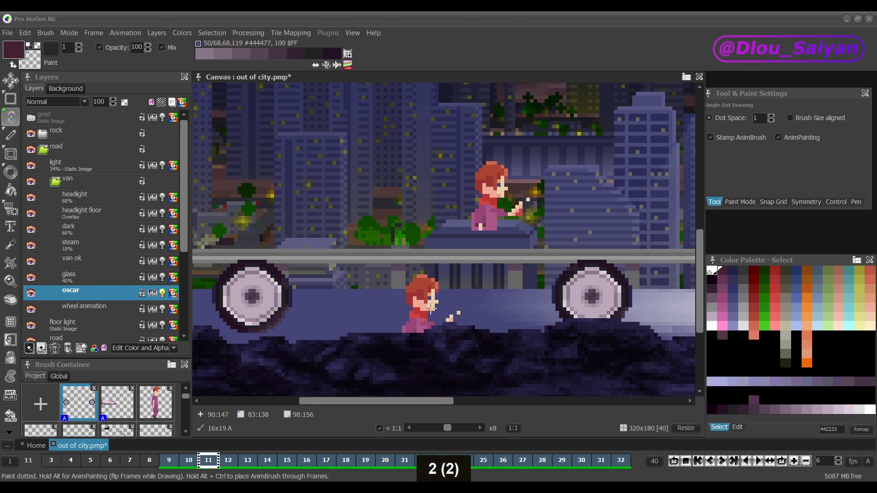
{"action": "key", "text": "2"}
{"action": "key", "text": "2"}
{"action": "key", "text": "2"}
{"action": "key", "text": "2"}
{"action": "key", "text": "2"}
{"action": "key", "text": "2"}
{"action": "key", "text": "2"}
{"action": "key", "text": "2"}
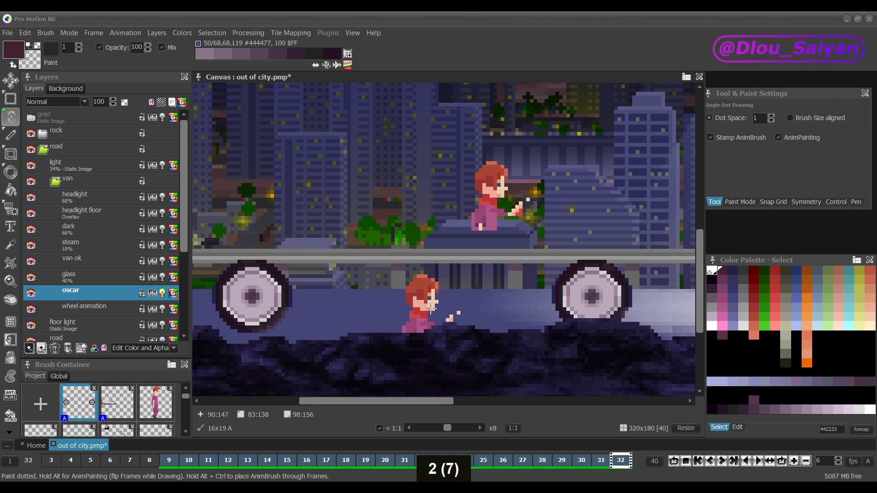
{"action": "key", "text": "2"}
{"action": "key", "text": "2"}
{"action": "key", "text": "2"}
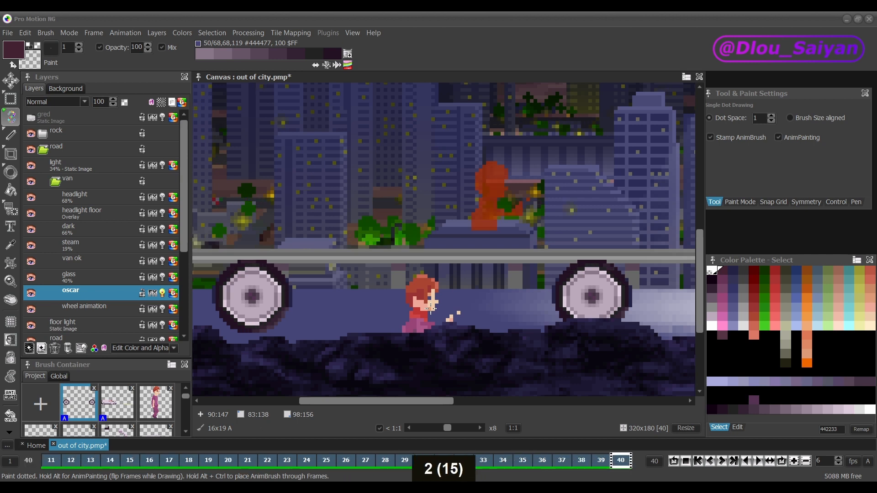
{"action": "key", "text": "1"}
{"action": "key", "text": "1"}
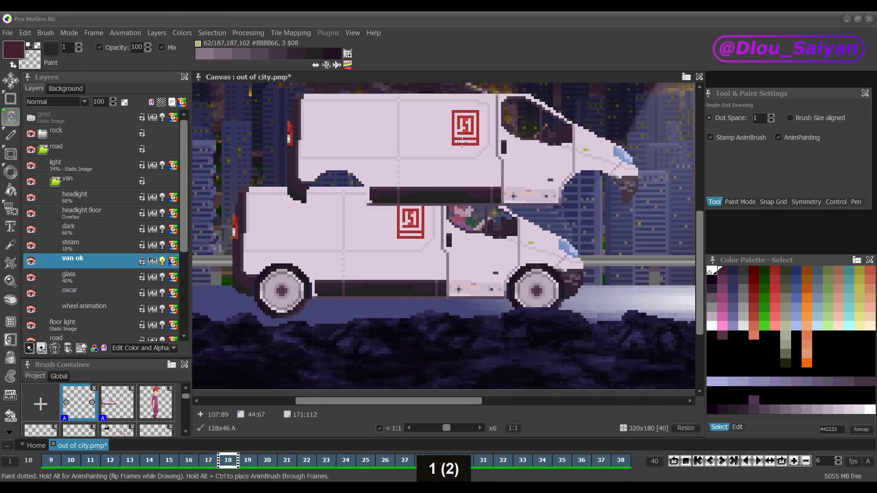
Select frames 9 to 40 and the headlight, headlight floor, dark and steam layers, and stamp their animated brush over the van.
{"action": "left_click_drag", "start_coordinate": [206, 478], "coordinate": [274, 478]}
{"action": "left_click", "coordinate": [621, 461], "text": "shift"}
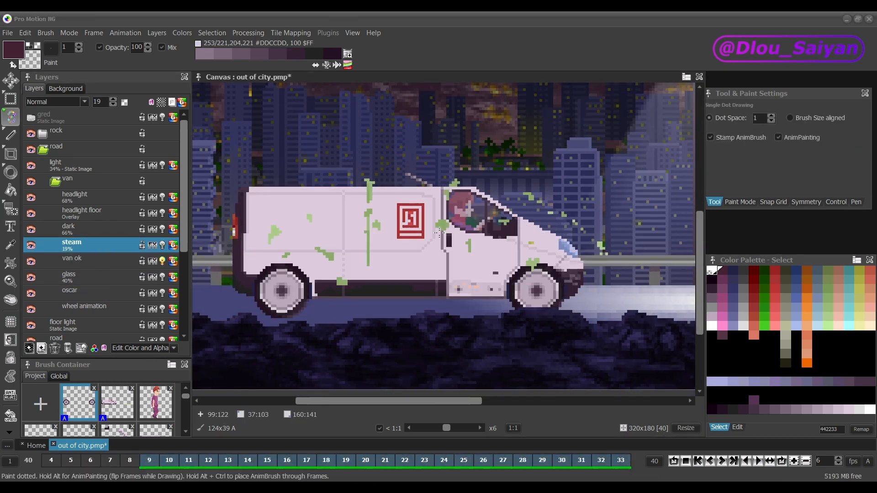
{"action": "left_click", "coordinate": [105, 198], "text": "shift"}
{"action": "scroll", "coordinate": [405, 320], "scroll_direction": "down", "scroll_amount": 1}
{"action": "left_click", "coordinate": [539, 259]}
{"action": "scroll", "coordinate": [432, 255], "scroll_direction": "up", "scroll_amount": 3}
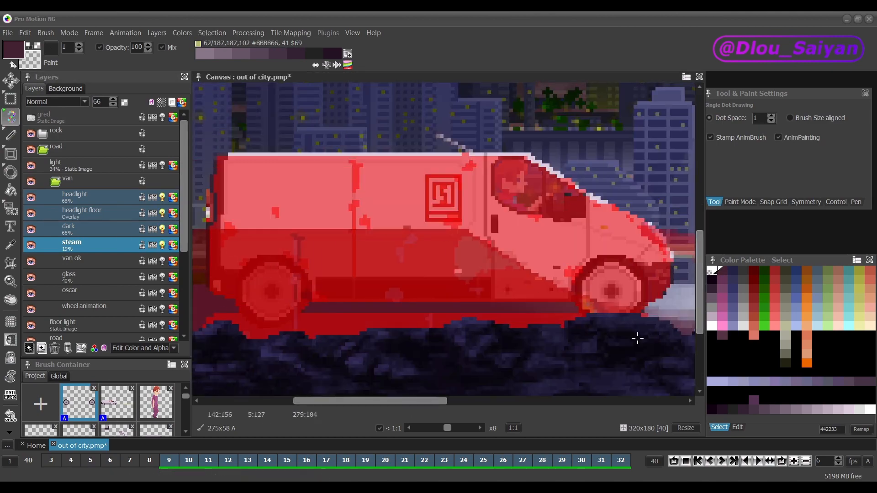
{"action": "scroll", "coordinate": [636, 329], "scroll_direction": "down", "scroll_amount": 3}
{"action": "key", "text": "2"}
{"action": "scroll", "coordinate": [575, 287], "scroll_direction": "up", "scroll_amount": 1}
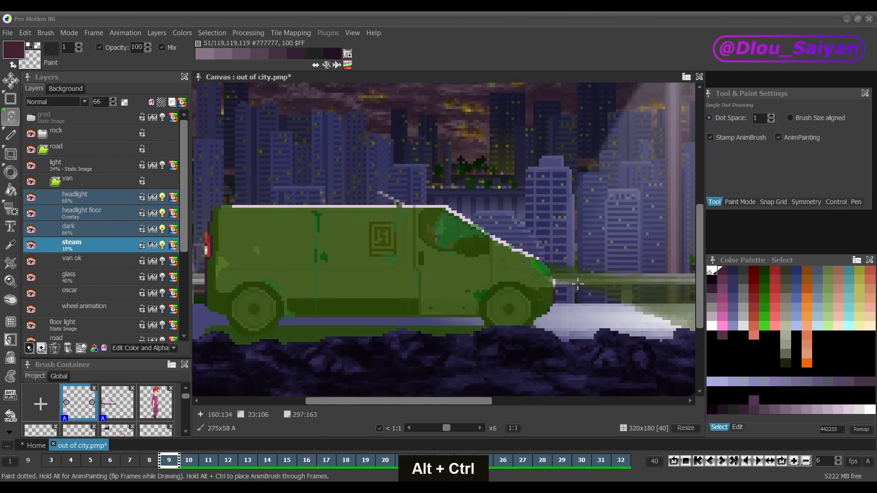
{"action": "left_click", "coordinate": [577, 286], "text": "ctrl+alt"}
Check the stamped frames, reselect frames 9 to 40 and turn off onion skinning for the headlight through steam layers.
{"action": "key", "text": "2"}
{"action": "key", "text": "2"}
{"action": "key", "text": "2"}
{"action": "key", "text": "2"}
{"action": "key", "text": "2"}
{"action": "key", "text": "2"}
{"action": "left_click", "coordinate": [91, 245]}
{"action": "key", "text": "1"}
{"action": "key", "text": "1"}
{"action": "key", "text": "1"}
{"action": "key", "text": "1"}
{"action": "left_click", "coordinate": [144, 461]}
{"action": "left_click", "coordinate": [621, 460], "text": "shift"}
{"action": "scroll", "coordinate": [405, 264], "scroll_direction": "down", "scroll_amount": 3}
{"action": "left_click_drag", "start_coordinate": [162, 198], "coordinate": [161, 244]}
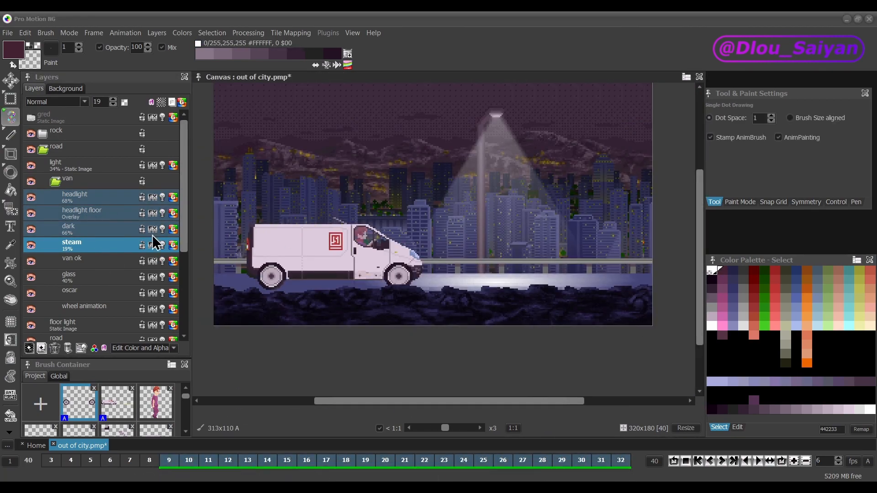
Regrab the headlight, headlight floor, dark and steam layers as one animated brush and stamp it back over the van.
{"action": "left_click", "coordinate": [91, 197], "text": "shift"}
{"action": "key", "text": "b"}
{"action": "left_click_drag", "start_coordinate": [619, 299], "coordinate": [242, 219]}
{"action": "left_click", "coordinate": [431, 254], "text": "ctrl+alt"}
{"action": "scroll", "coordinate": [357, 297], "scroll_direction": "down", "scroll_amount": 1}
Grab the van area of the steam layer as a 124 by 39 animated brush and stamp it through the selected frames.
{"action": "key", "text": "1"}
{"action": "key", "text": "1"}
{"action": "key", "text": "1"}
{"action": "left_click", "coordinate": [91, 245]}
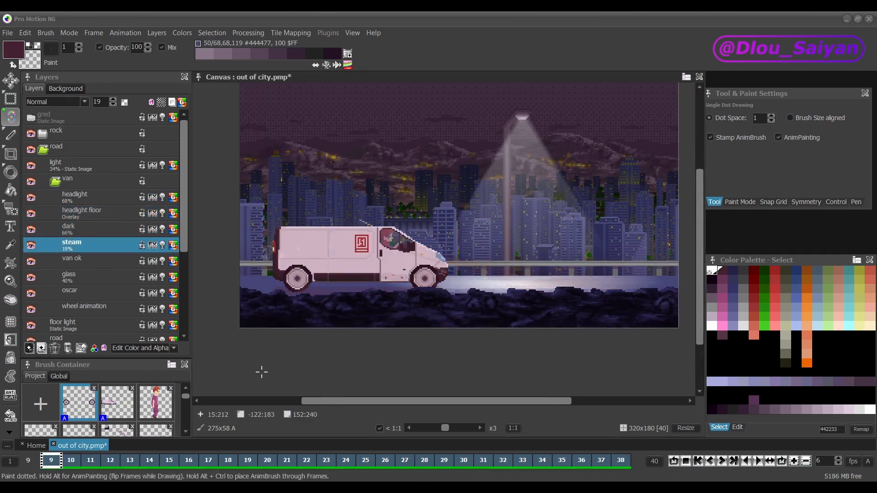
{"action": "key", "text": "b"}
{"action": "left_click_drag", "start_coordinate": [447, 283], "coordinate": [275, 227]}
{"action": "scroll", "coordinate": [280, 256], "scroll_direction": "up", "scroll_amount": 2}
{"action": "left_click", "coordinate": [178, 462], "text": "shift"}
{"action": "left_click", "coordinate": [414, 263], "text": "ctrl+alt"}
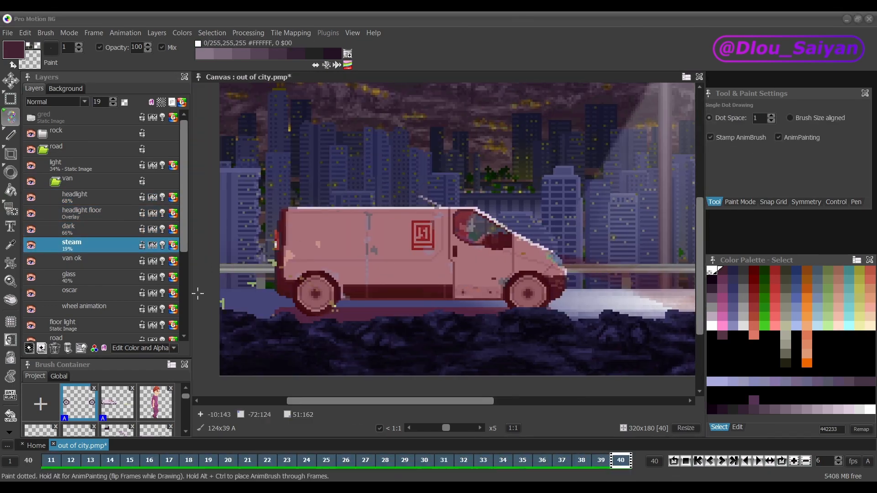
Grab the van's shading on the dark layer as a 128 by 58 animated brush.
{"action": "scroll", "coordinate": [413, 278], "scroll_direction": "down", "scroll_amount": 1}
{"action": "scroll", "coordinate": [165, 274], "scroll_direction": "down", "scroll_amount": 1}
{"action": "scroll", "coordinate": [160, 271], "scroll_direction": "up", "scroll_amount": 1}
{"action": "left_click", "coordinate": [92, 230]}
{"action": "key", "text": "1"}
{"action": "key", "text": "1"}
{"action": "key", "text": "1"}
{"action": "key", "text": "1"}
{"action": "key", "text": "1"}
{"action": "key", "text": "1"}
{"action": "key", "text": "1"}
{"action": "key", "text": "b"}
{"action": "left_click_drag", "start_coordinate": [270, 178], "coordinate": [581, 373]}
Stamp the dark shading brush over the van in the frames from 2 to 8 and toggle the dark layer's onion skin.
{"action": "key", "text": "1"}
{"action": "key", "text": "1"}
{"action": "key", "text": "1"}
{"action": "key", "text": "1"}
{"action": "key", "text": "1"}
{"action": "key", "text": "1"}
{"action": "key", "text": "1"}
{"action": "key", "text": "2"}
{"action": "key", "text": "2"}
{"action": "key", "text": "2"}
{"action": "key", "text": "2"}
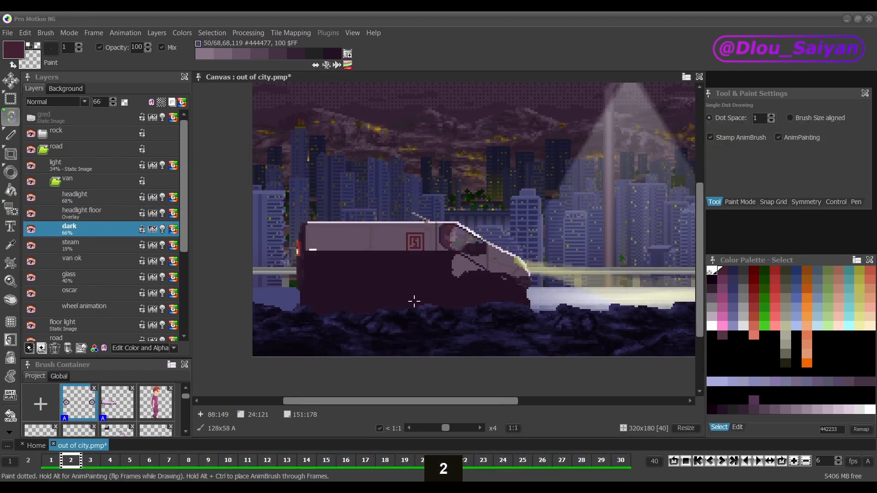
{"action": "left_click", "coordinate": [188, 462], "text": "shift"}
{"action": "left_click", "coordinate": [413, 268], "text": "ctrl+alt"}
{"action": "left_click", "coordinate": [162, 230]}
{"action": "left_click_drag", "start_coordinate": [188, 463], "coordinate": [360, 461]}
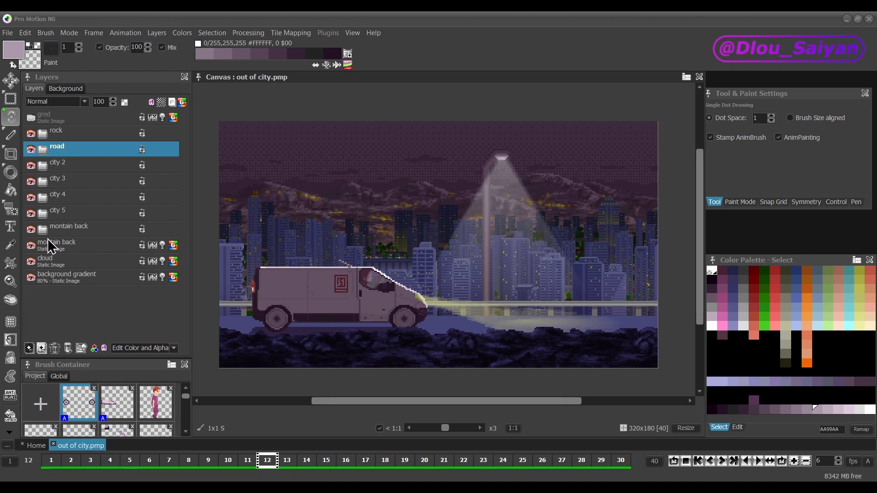
Toggle the rock, road and city 2 groups to inspect what each contributes, leaving all three hidden.
{"action": "left_click", "coordinate": [30, 134]}
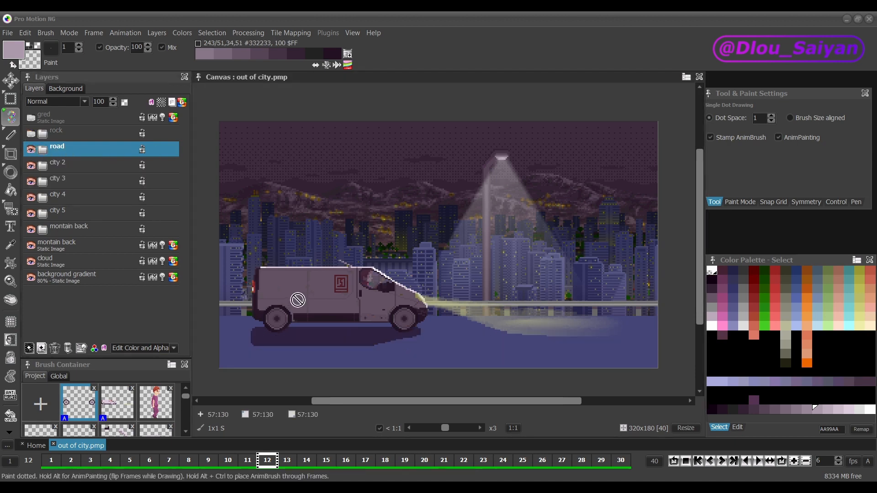
{"action": "left_click", "coordinate": [32, 136]}
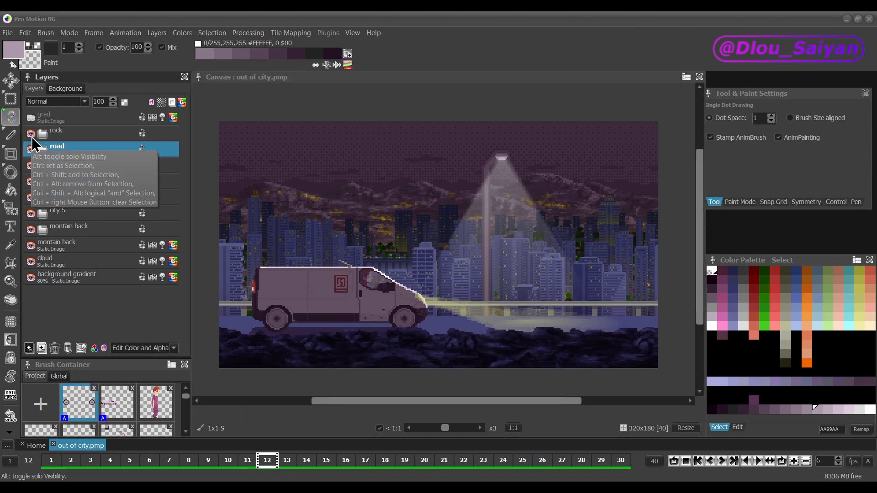
{"action": "left_click", "coordinate": [31, 136]}
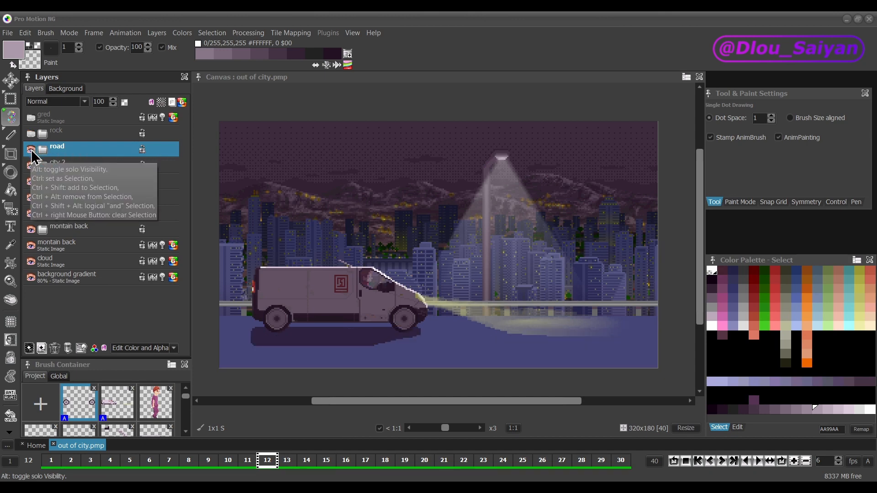
{"action": "left_click", "coordinate": [31, 150]}
{"action": "left_click", "coordinate": [31, 149]}
{"action": "left_click", "coordinate": [31, 149]}
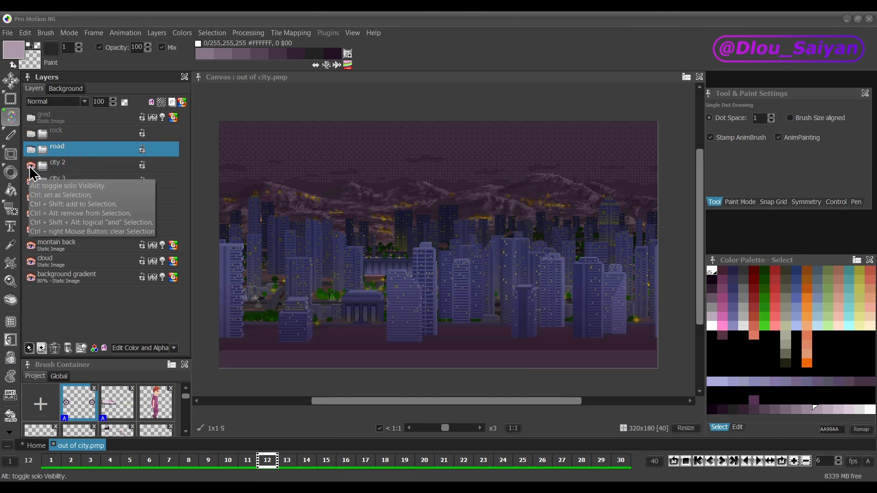
{"action": "left_click", "coordinate": [31, 167]}
{"action": "left_click", "coordinate": [31, 167]}
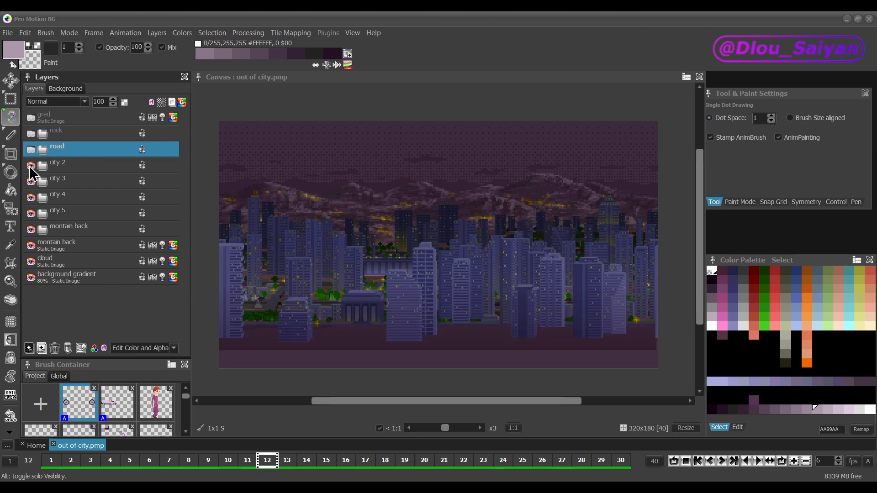
{"action": "left_click", "coordinate": [31, 166]}
Toggle the city 3, city 4 and city 5 groups to inspect each skyline, leaving them hidden.
{"action": "left_click", "coordinate": [30, 181]}
{"action": "left_click", "coordinate": [30, 181]}
{"action": "left_click", "coordinate": [30, 181]}
{"action": "left_click", "coordinate": [30, 181]}
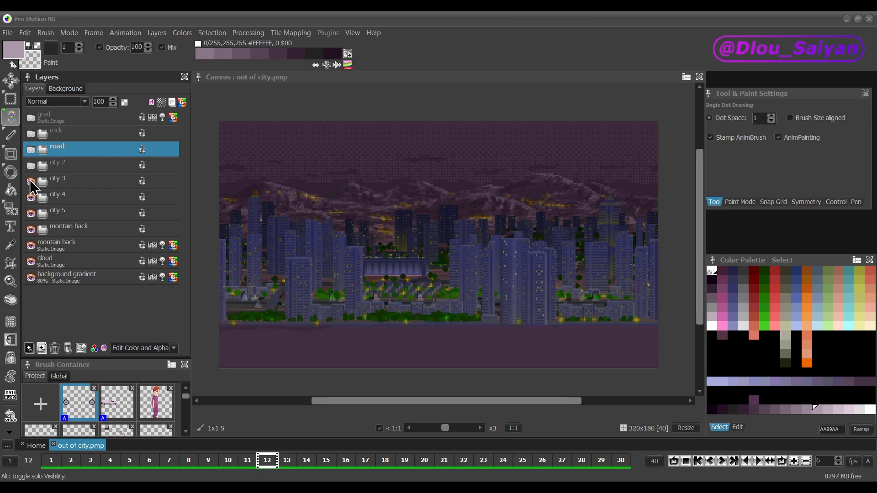
{"action": "left_click", "coordinate": [30, 182]}
{"action": "left_click", "coordinate": [29, 196]}
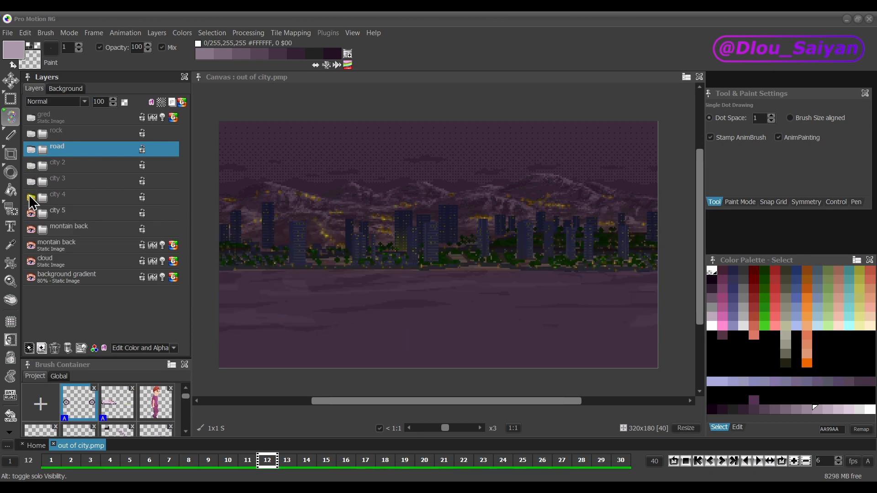
{"action": "left_click", "coordinate": [29, 196]}
{"action": "left_click", "coordinate": [29, 197]}
{"action": "left_click", "coordinate": [28, 212]}
{"action": "left_click", "coordinate": [29, 212]}
{"action": "left_click", "coordinate": [29, 211]}
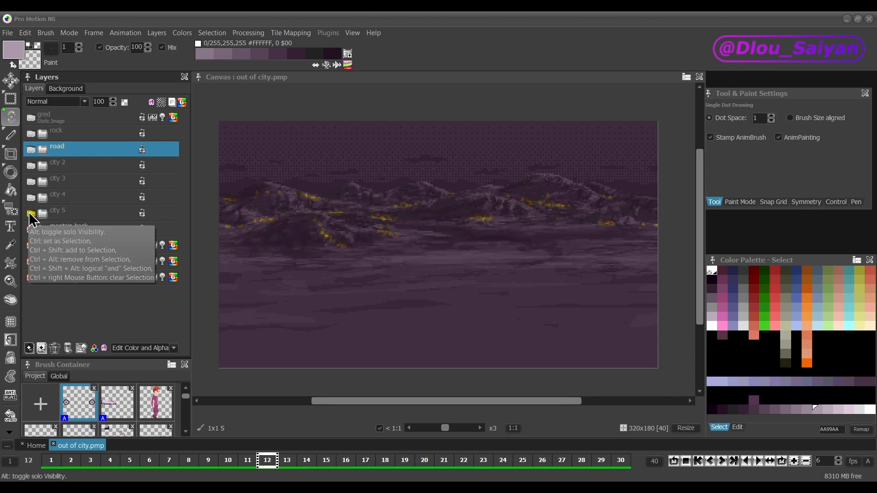
Hide the montain back group, the montain back layer, the cloud layer and the background gradient one by one.
{"action": "left_click", "coordinate": [29, 230]}
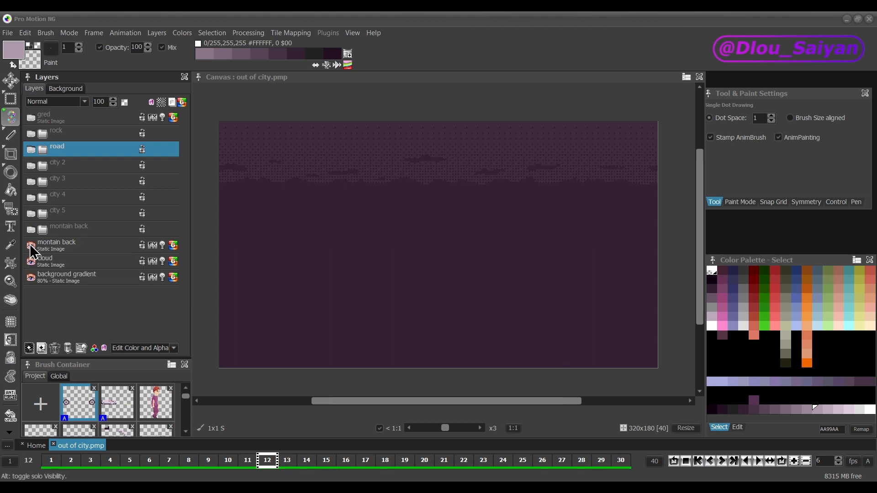
{"action": "left_click", "coordinate": [31, 247]}
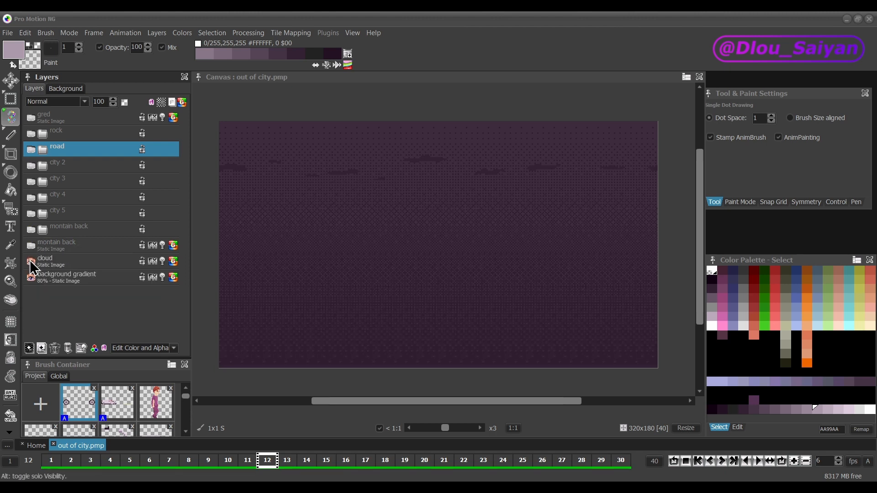
{"action": "left_click", "coordinate": [30, 261]}
{"action": "left_click", "coordinate": [30, 277]}
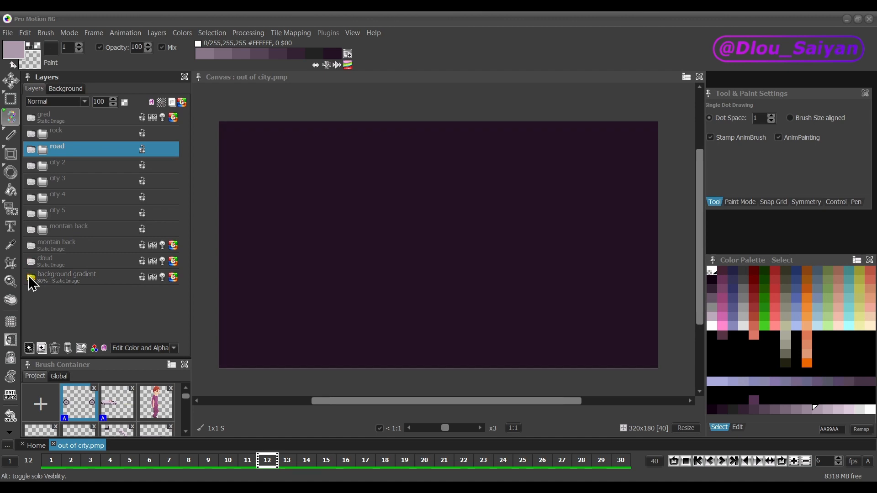
Show the background gradient, cloud and both montain back entries, and play the animation to examine the mountains.
{"action": "left_click", "coordinate": [30, 277]}
{"action": "left_click_drag", "start_coordinate": [31, 263], "coordinate": [31, 229]}
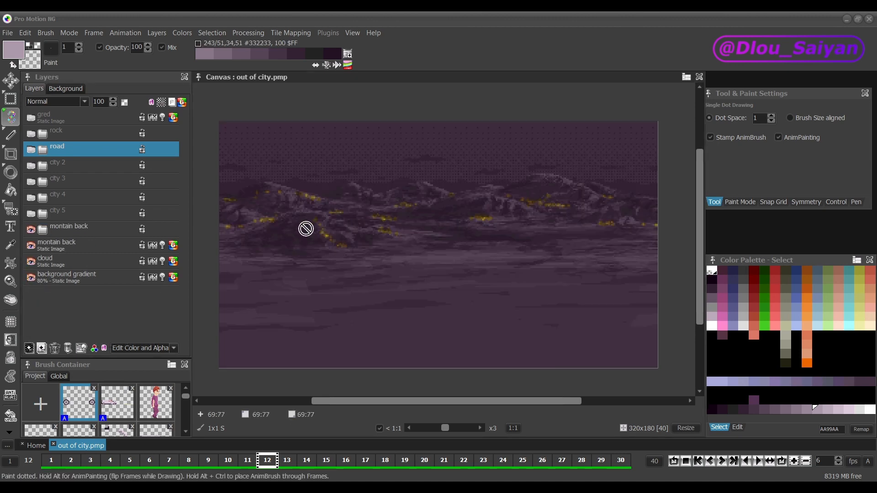
{"action": "key", "text": "space"}
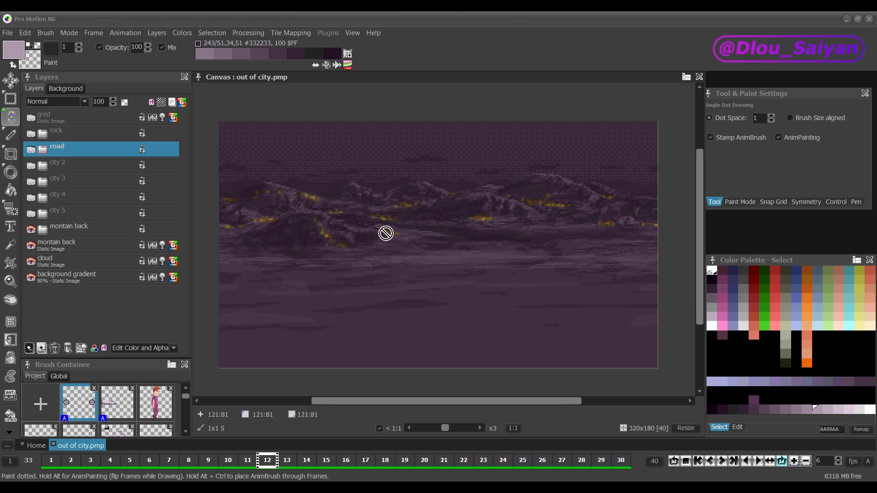
{"action": "key", "text": "space"}
Play the animation with the city 5 group shown, and make the remaining city, road and rock groups visible again.
{"action": "left_click", "coordinate": [31, 213]}
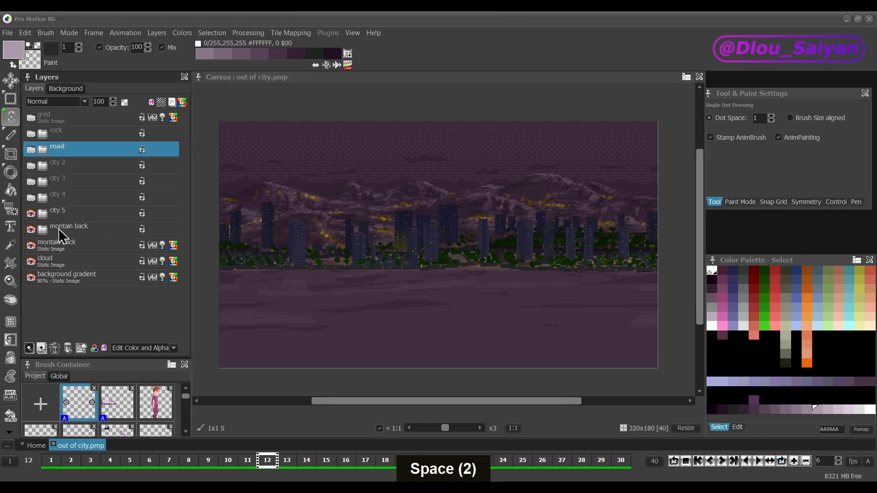
{"action": "key", "text": "space"}
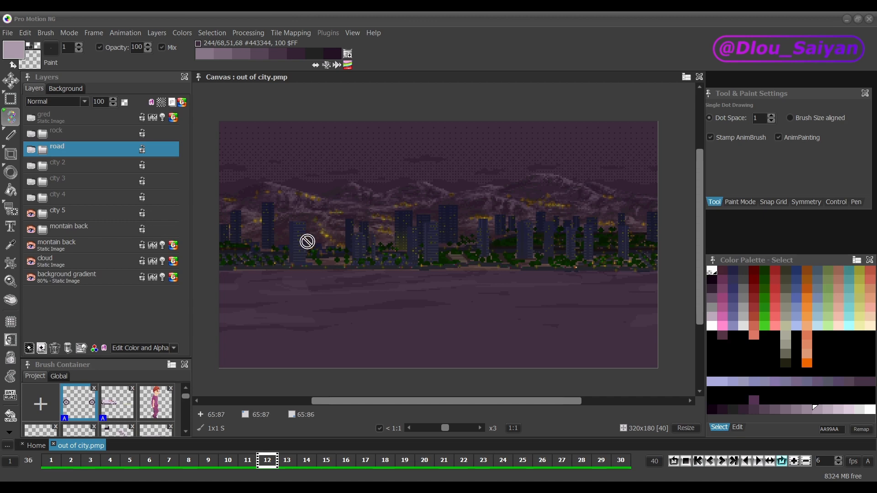
{"action": "key", "text": "space"}
{"action": "left_click_drag", "start_coordinate": [31, 198], "coordinate": [31, 150]}
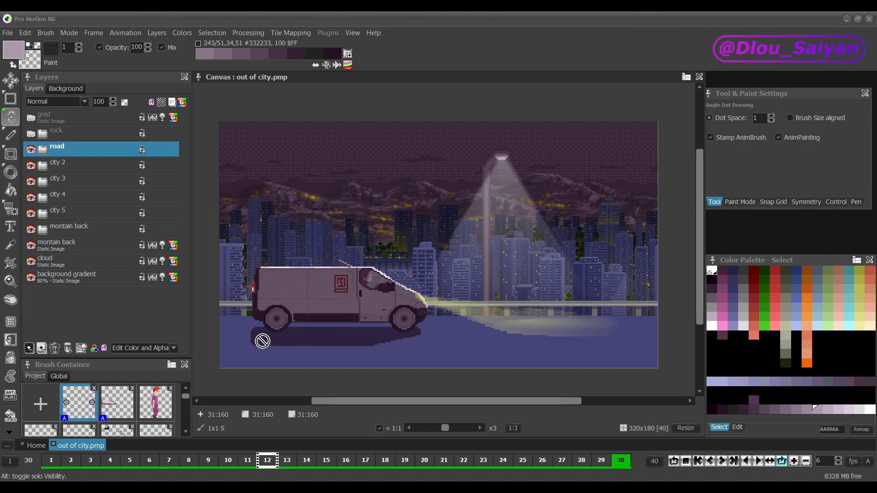
{"action": "left_click", "coordinate": [31, 133]}
Hide the road and city 2 groups and compare the scene with and without the city 3 group.
{"action": "left_click_drag", "start_coordinate": [29, 153], "coordinate": [34, 166]}
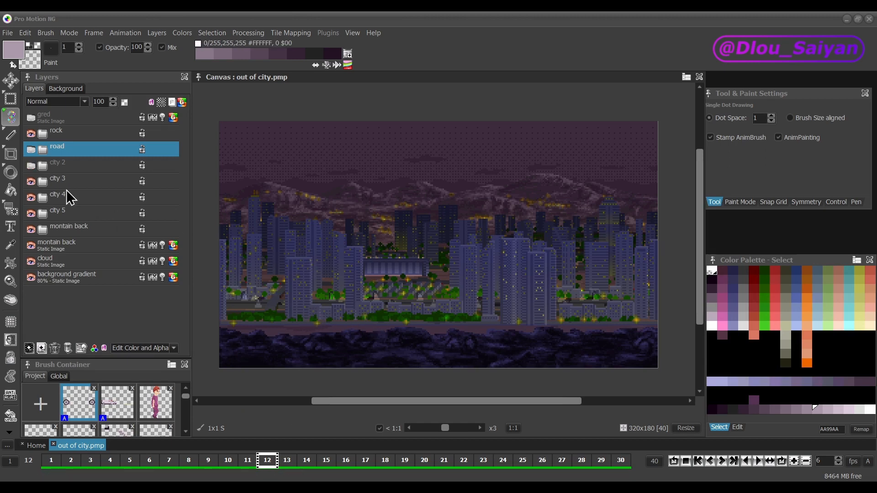
{"action": "left_click", "coordinate": [31, 180]}
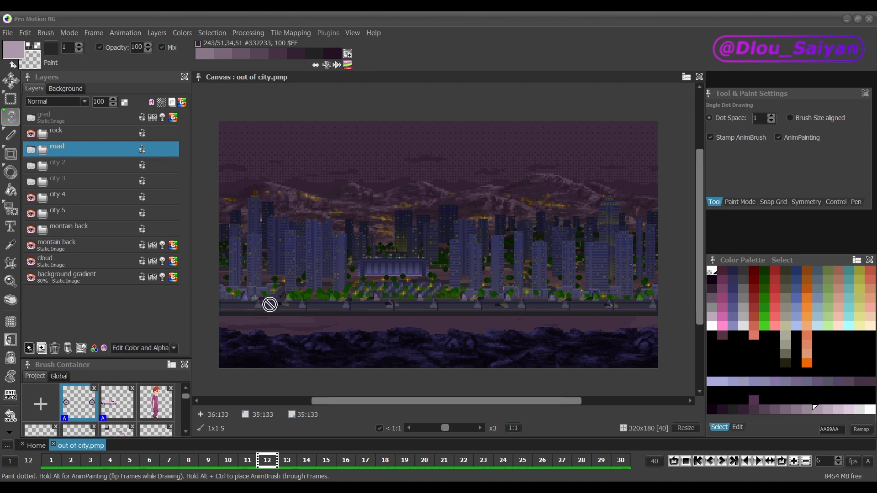
{"action": "left_click", "coordinate": [31, 182]}
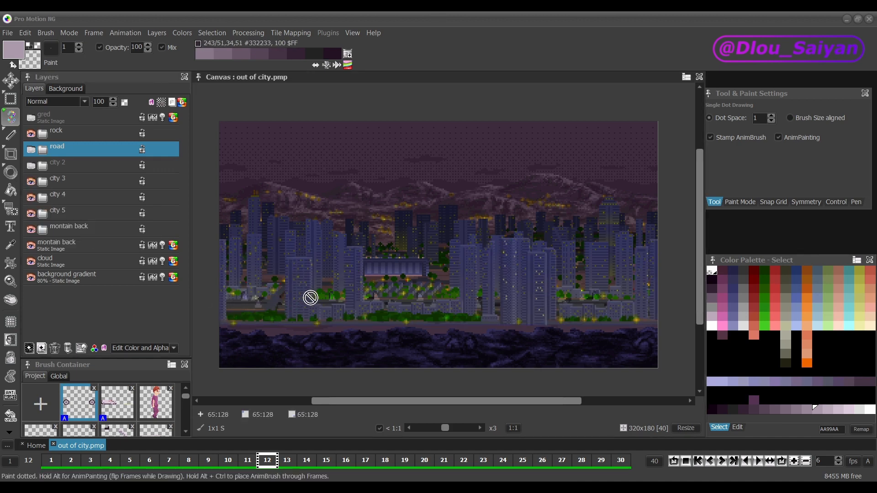
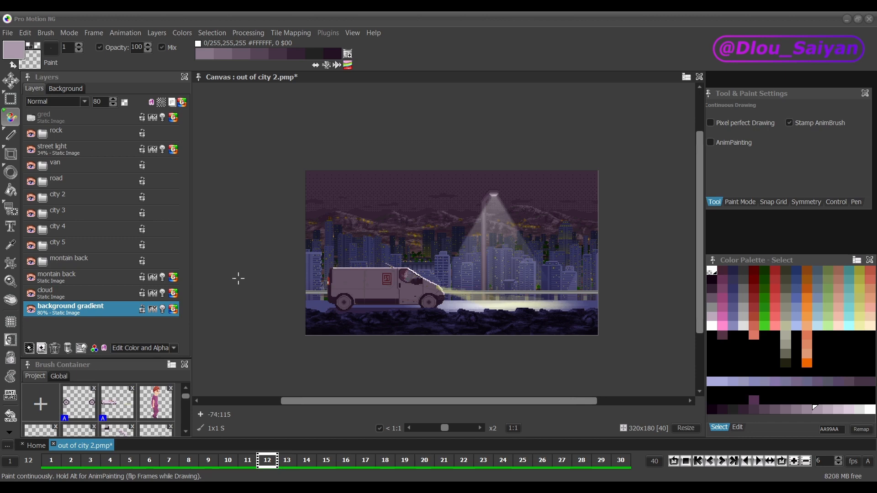
Create a new 16:9 project at 320 x 180 pixels with one frame, taking the color palette from the current project.
{"action": "left_click", "coordinate": [102, 213]}
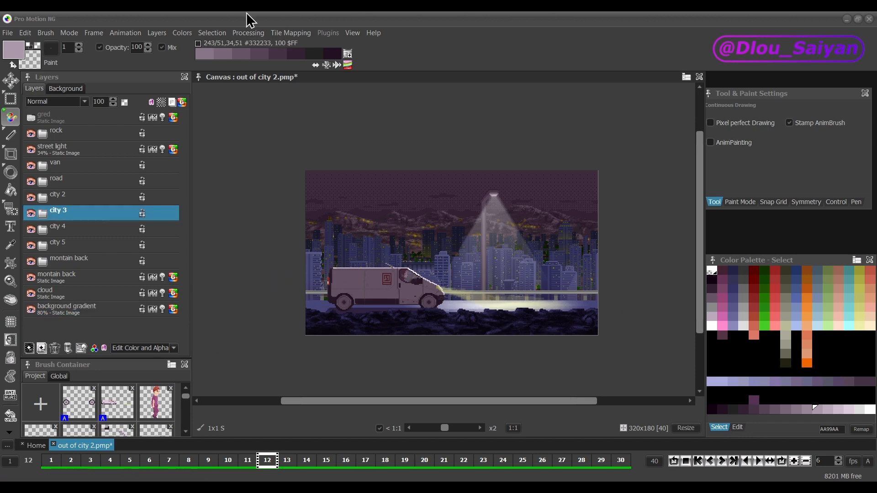
{"action": "left_click", "coordinate": [8, 33]}
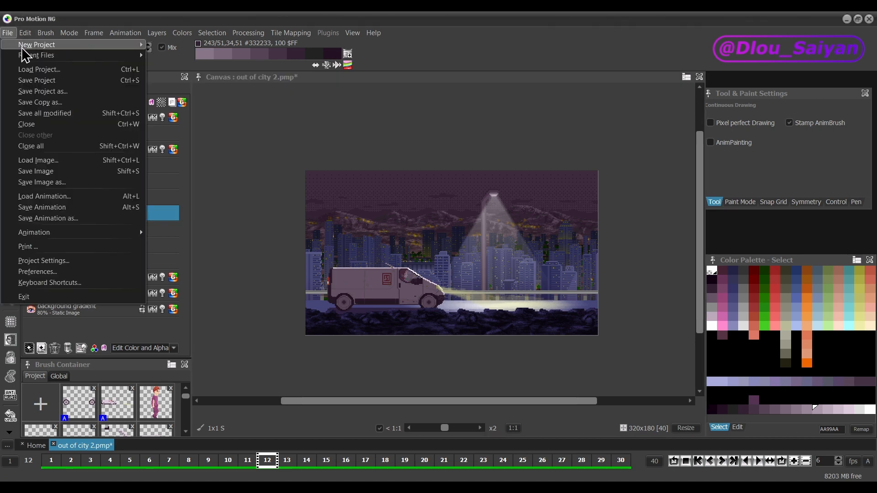
{"action": "mouse_move", "coordinate": [132, 44]}
{"action": "left_click", "coordinate": [174, 45]}
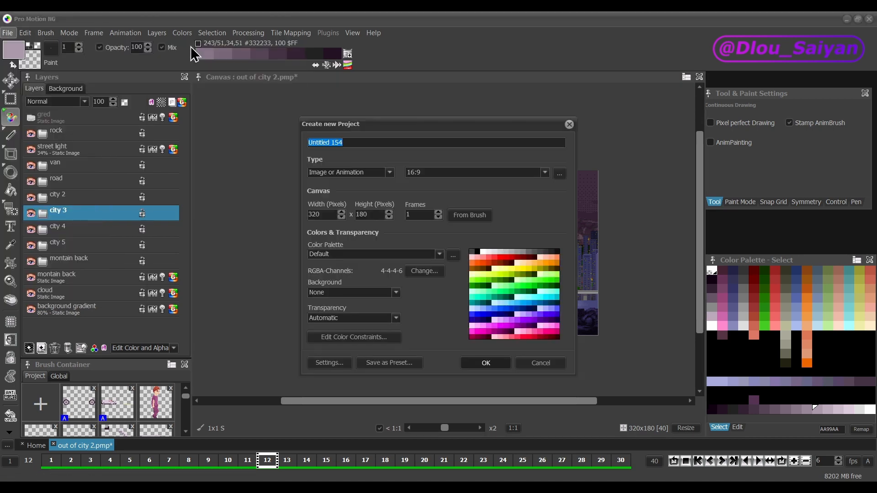
{"action": "left_click", "coordinate": [428, 251]}
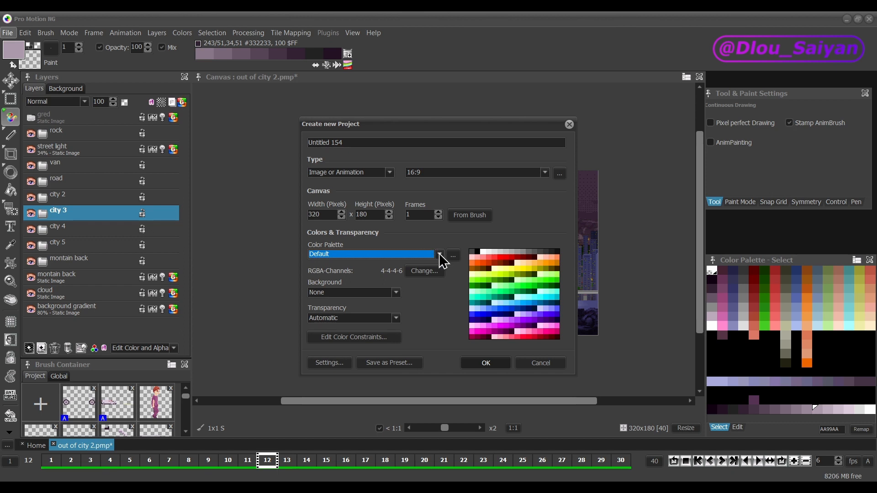
{"action": "left_click", "coordinate": [439, 254]}
{"action": "left_click", "coordinate": [366, 272]}
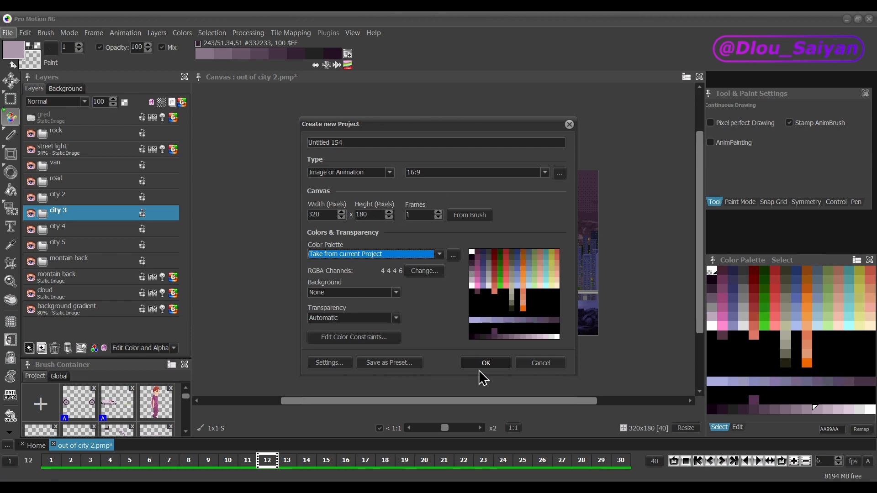
{"action": "left_click", "coordinate": [497, 363]}
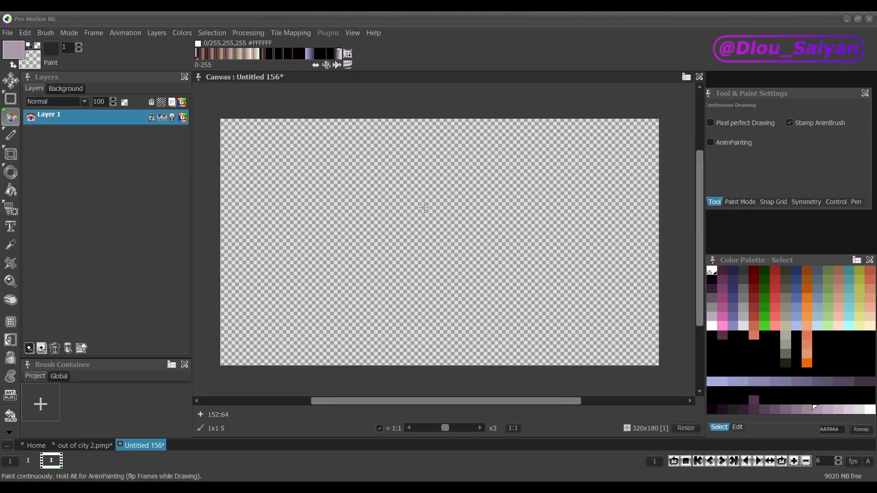
Change the new project's background from the transparency pattern to the solid color 000000.
{"action": "left_click", "coordinate": [61, 91]}
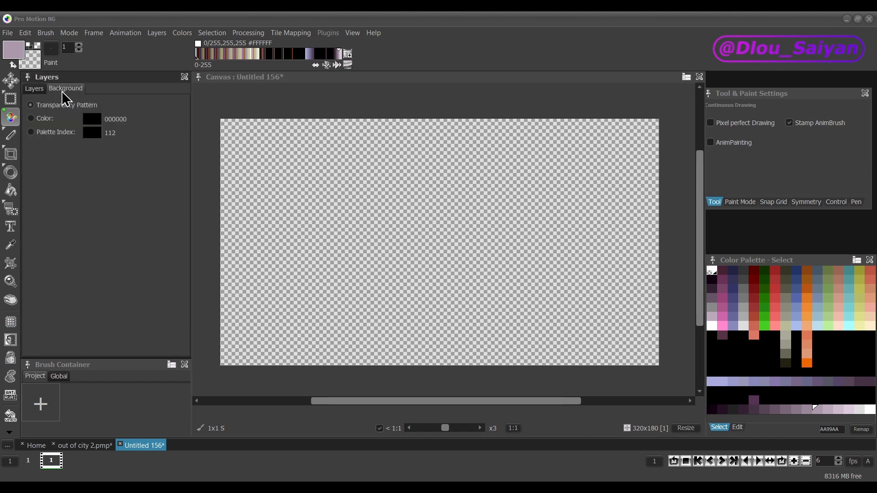
{"action": "left_click", "coordinate": [31, 119]}
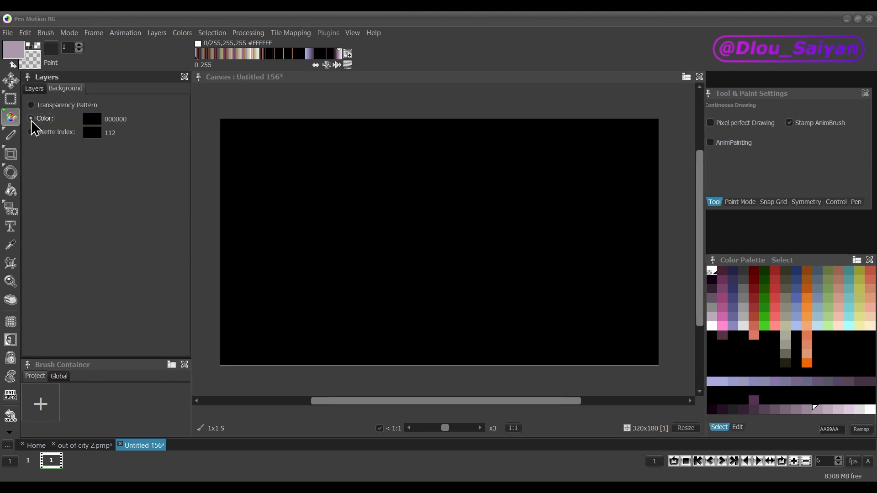
{"action": "left_click", "coordinate": [38, 91]}
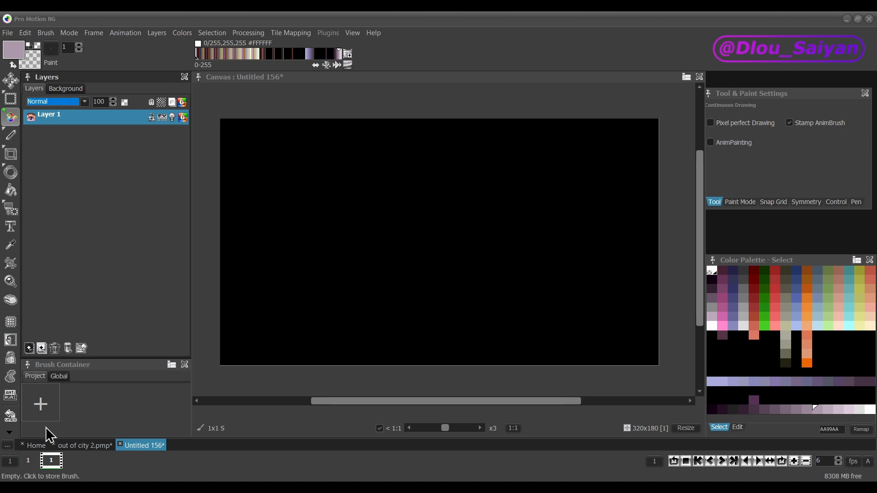
Insert frames until the animation has 81, and apply a speed of 6 fps to frames 1 to 81.
{"action": "left_click", "coordinate": [53, 461]}
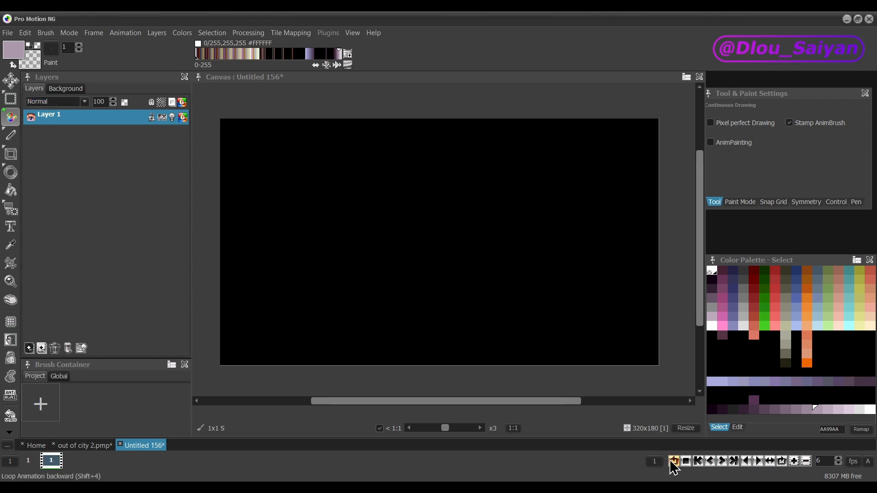
{"action": "left_click", "coordinate": [795, 462]}
{"action": "triple_click", "coordinate": [795, 461]}
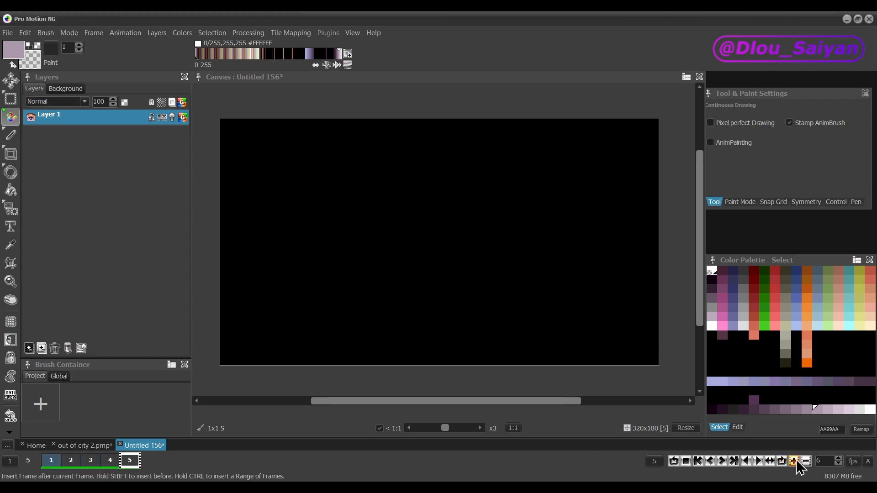
{"action": "triple_click", "coordinate": [795, 462]}
{"action": "double_click", "coordinate": [795, 461]}
{"action": "triple_click", "coordinate": [795, 462]}
{"action": "triple_click", "coordinate": [795, 461]}
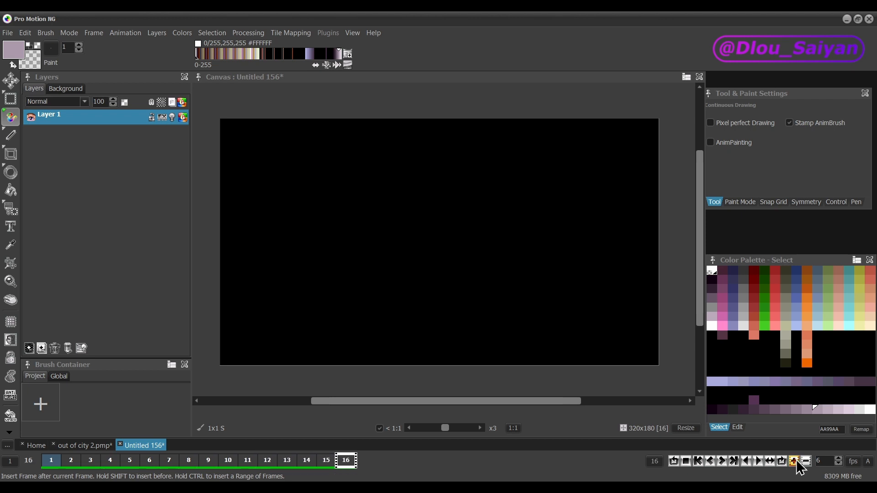
{"action": "triple_click", "coordinate": [795, 462]}
{"action": "triple_click", "coordinate": [795, 461]}
{"action": "triple_click", "coordinate": [795, 461]}
{"action": "triple_click", "coordinate": [795, 461]}
{"action": "triple_click", "coordinate": [795, 461]}
{"action": "triple_click", "coordinate": [795, 461]}
{"action": "triple_click", "coordinate": [795, 461]}
{"action": "triple_click", "coordinate": [795, 462]}
{"action": "triple_click", "coordinate": [795, 461]}
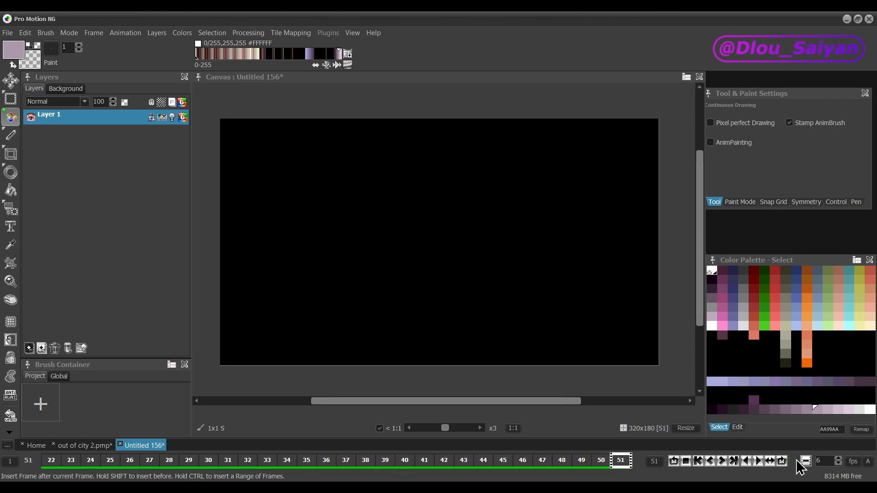
{"action": "triple_click", "coordinate": [795, 462]}
{"action": "triple_click", "coordinate": [795, 462]}
{"action": "triple_click", "coordinate": [794, 461]}
{"action": "triple_click", "coordinate": [794, 461]}
{"action": "triple_click", "coordinate": [795, 461]}
{"action": "triple_click", "coordinate": [795, 461]}
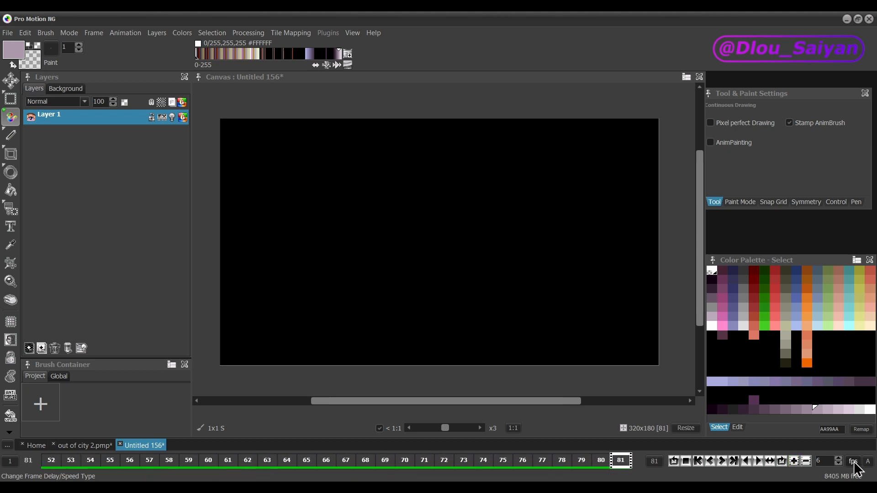
{"action": "left_click", "coordinate": [853, 463]}
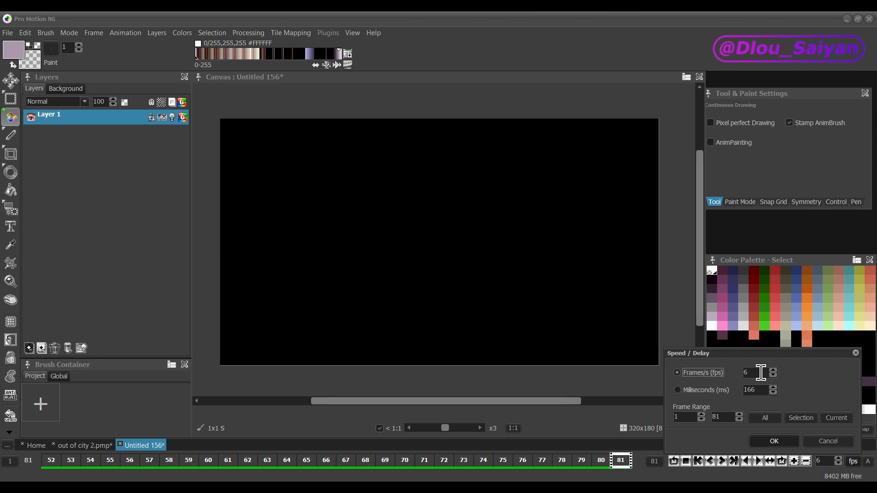
{"action": "left_click", "coordinate": [778, 441]}
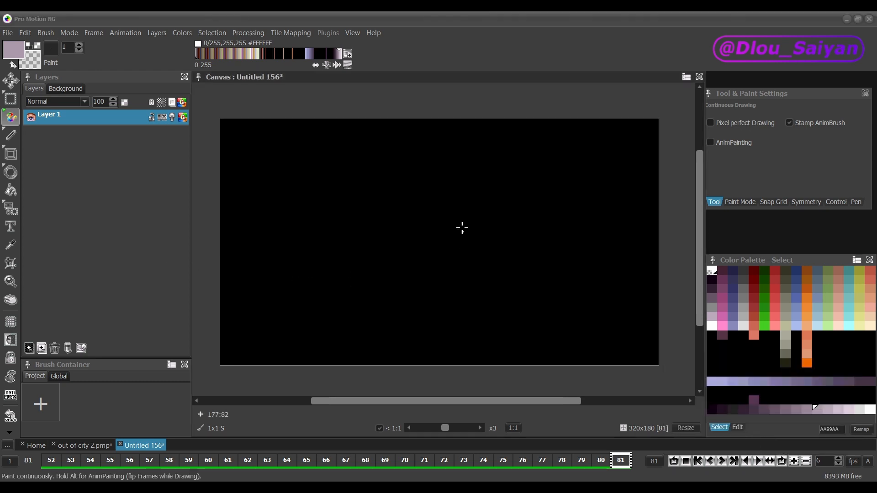
Add a Display other Project effect to Layer 1 with out of city 2.pmp as the project to display.
{"action": "left_click", "coordinate": [162, 119]}
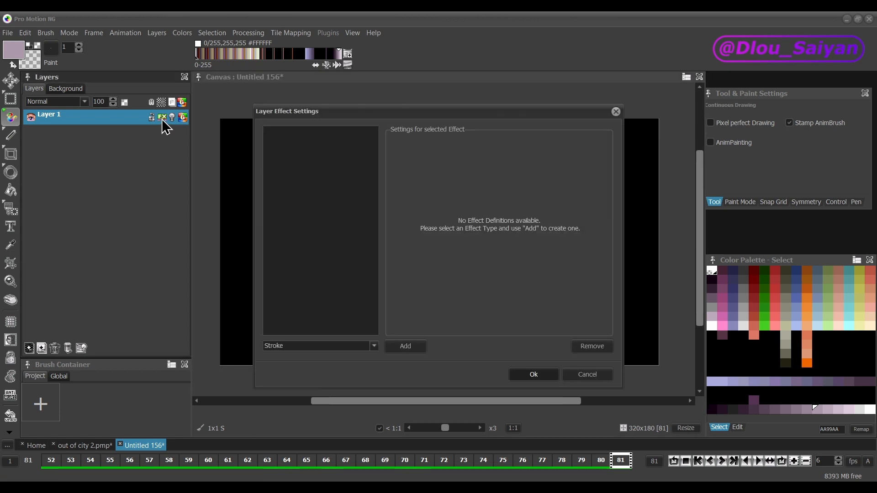
{"action": "left_click", "coordinate": [322, 351]}
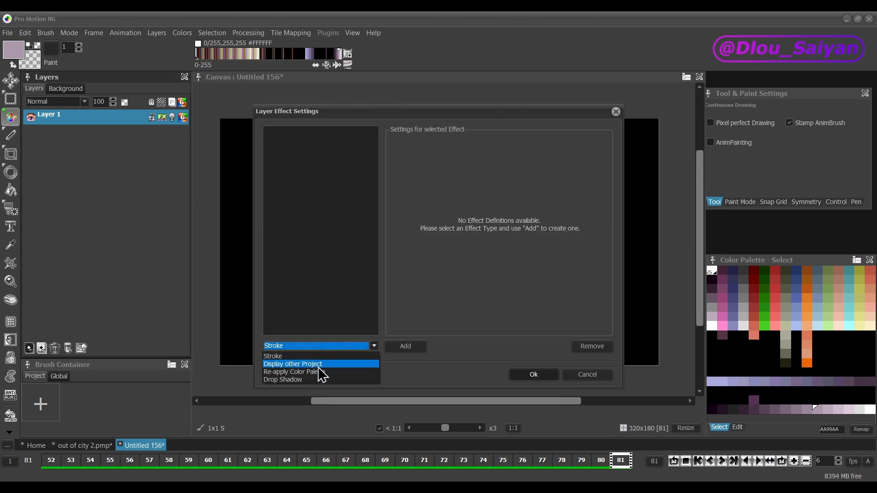
{"action": "left_click", "coordinate": [299, 365]}
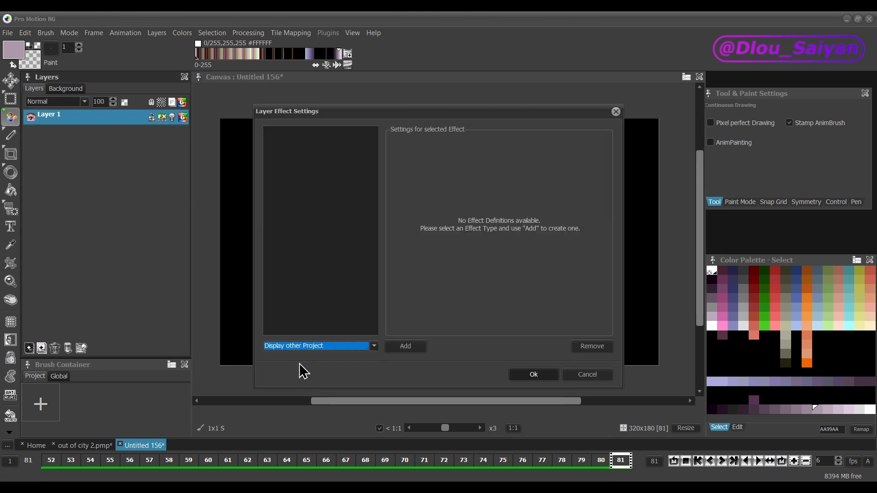
{"action": "left_click", "coordinate": [410, 348]}
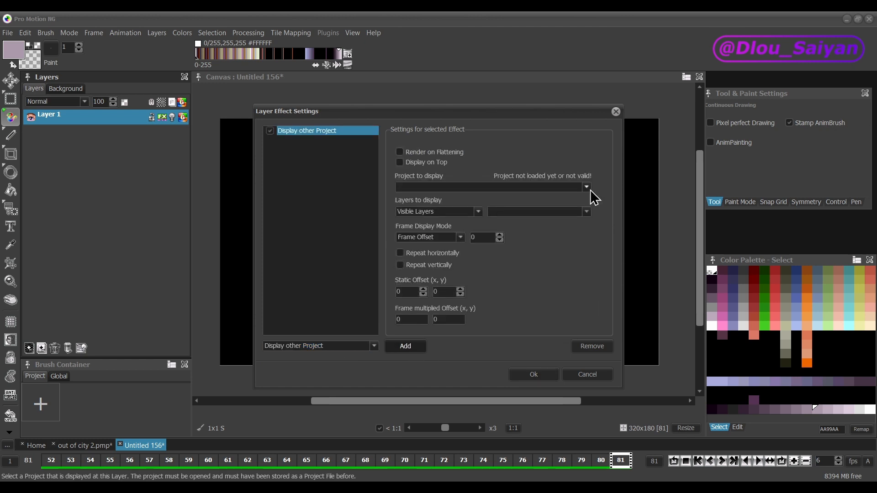
{"action": "left_click", "coordinate": [536, 187]}
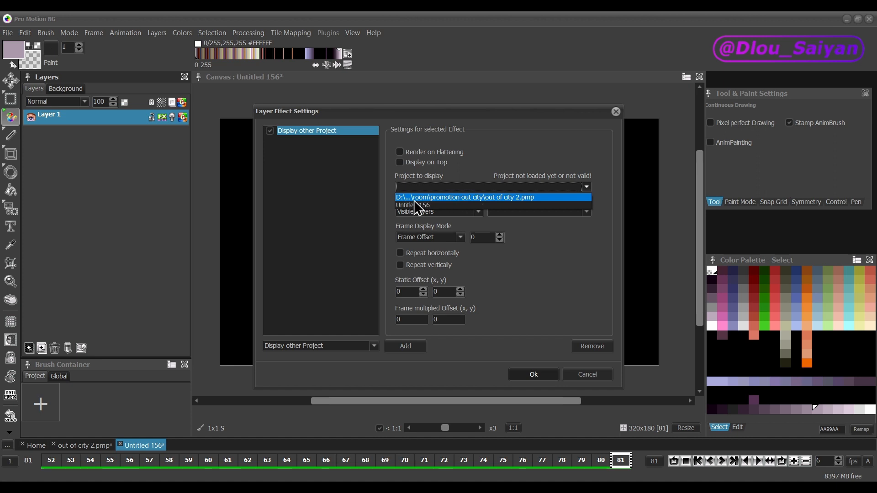
{"action": "left_click", "coordinate": [439, 198]}
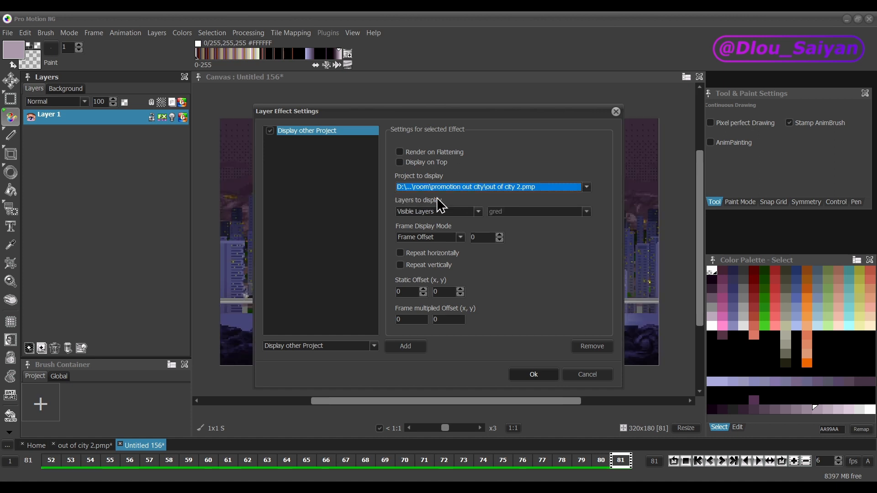
Limit the effect to the defined layer background gradient and make it repeat horizontally.
{"action": "left_click_drag", "start_coordinate": [415, 111], "coordinate": [645, 98]}
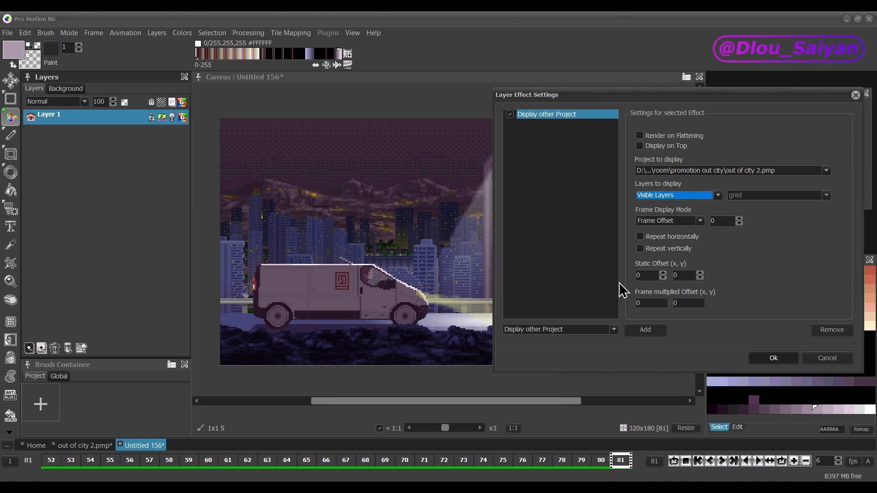
{"action": "left_click", "coordinate": [717, 196]}
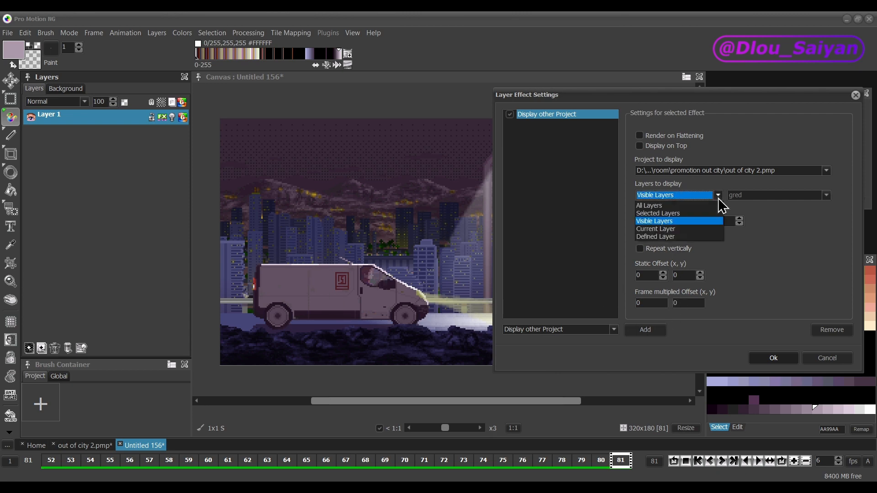
{"action": "left_click", "coordinate": [667, 237]}
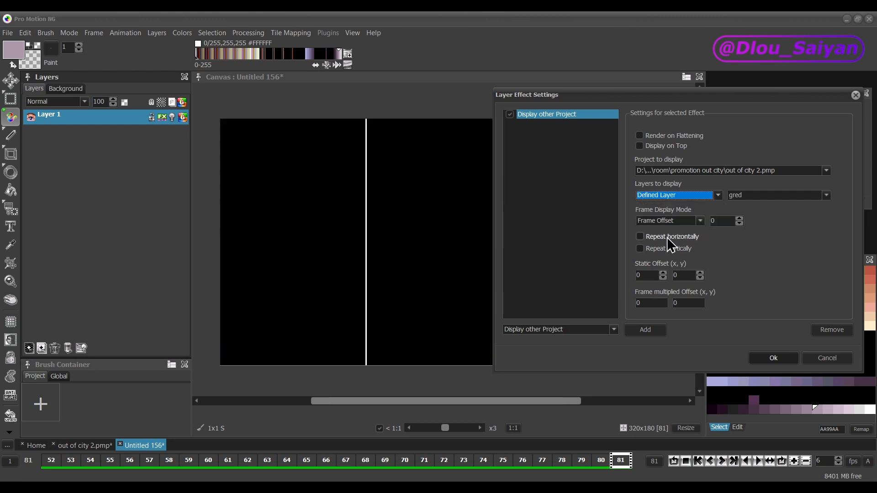
{"action": "left_click", "coordinate": [767, 196]}
{"action": "scroll", "coordinate": [783, 243], "scroll_direction": "down", "scroll_amount": 3}
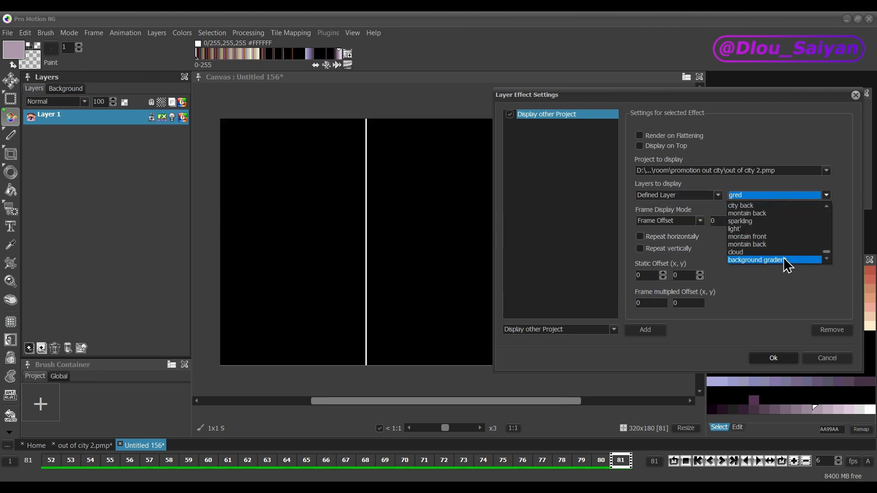
{"action": "left_click", "coordinate": [774, 257]}
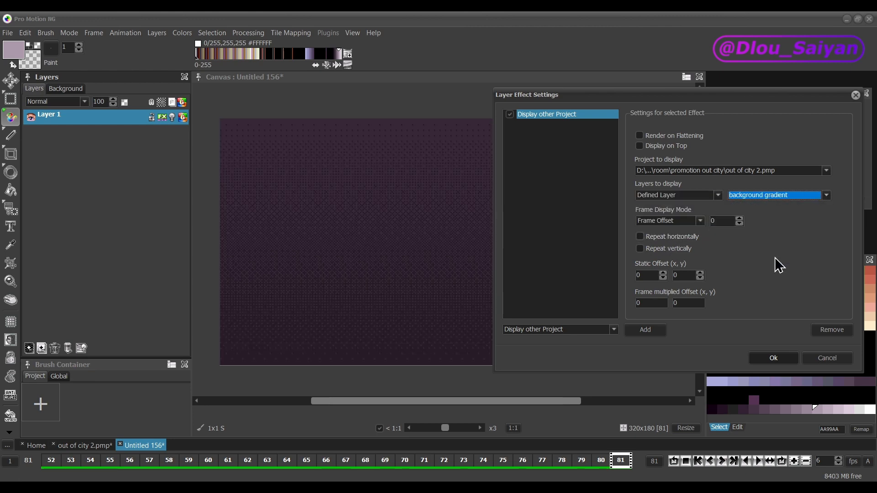
{"action": "left_click", "coordinate": [639, 238]}
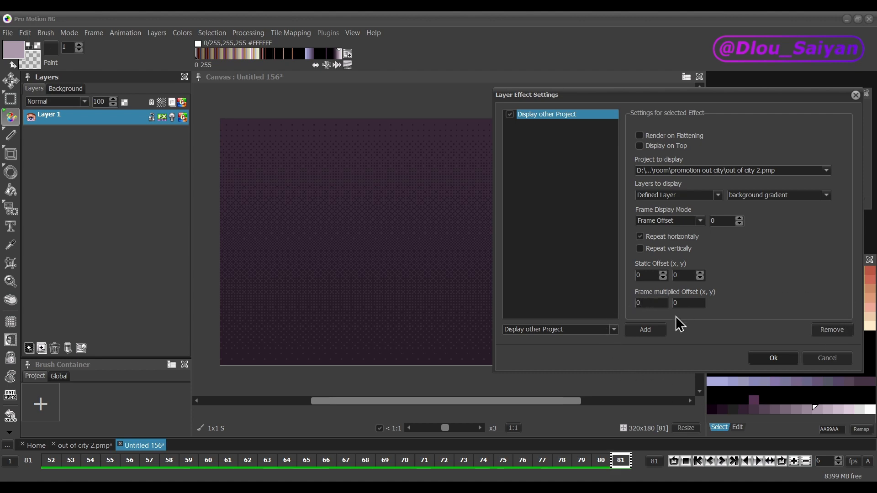
Add a second effect displaying the montain back layer of out of city 2.pmp, repeated horizontally with a frame multiplied X offset of -0,1.
{"action": "left_click", "coordinate": [651, 333]}
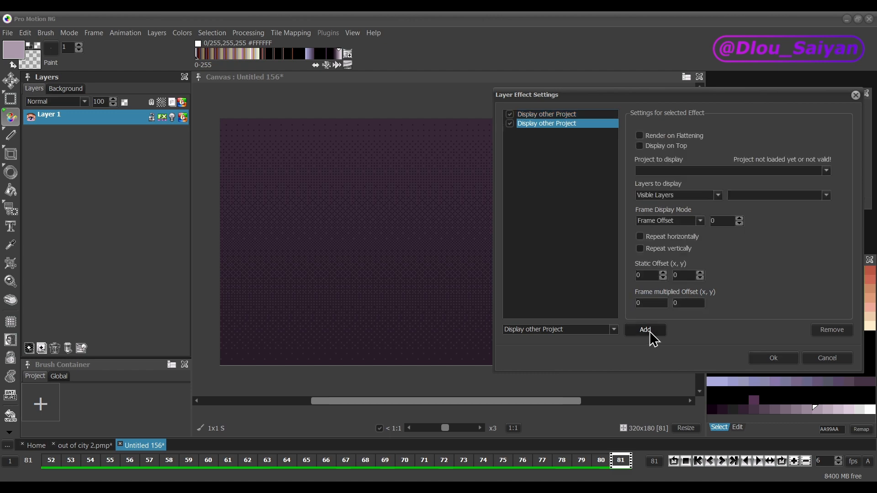
{"action": "left_click", "coordinate": [695, 171]}
{"action": "left_click", "coordinate": [694, 181]}
{"action": "left_click", "coordinate": [694, 196]}
{"action": "left_click", "coordinate": [694, 237]}
{"action": "left_click", "coordinate": [826, 196]}
{"action": "scroll", "coordinate": [804, 238], "scroll_direction": "down", "scroll_amount": 3}
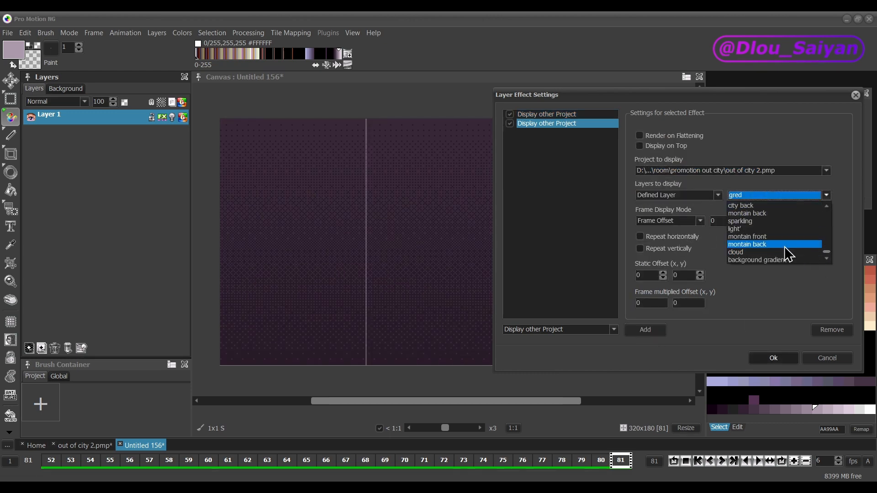
{"action": "left_click", "coordinate": [784, 244]}
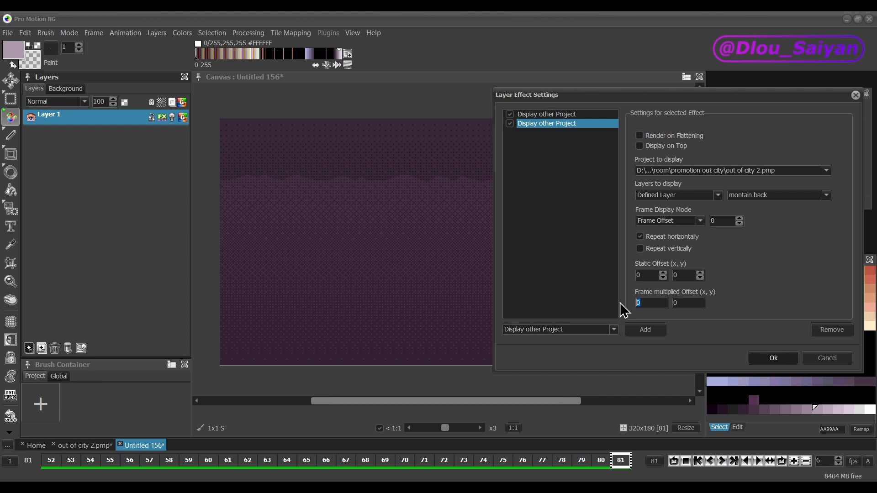
{"action": "type", "text": "-0,1"}
{"action": "left_click_drag", "start_coordinate": [535, 114], "coordinate": [535, 117]}
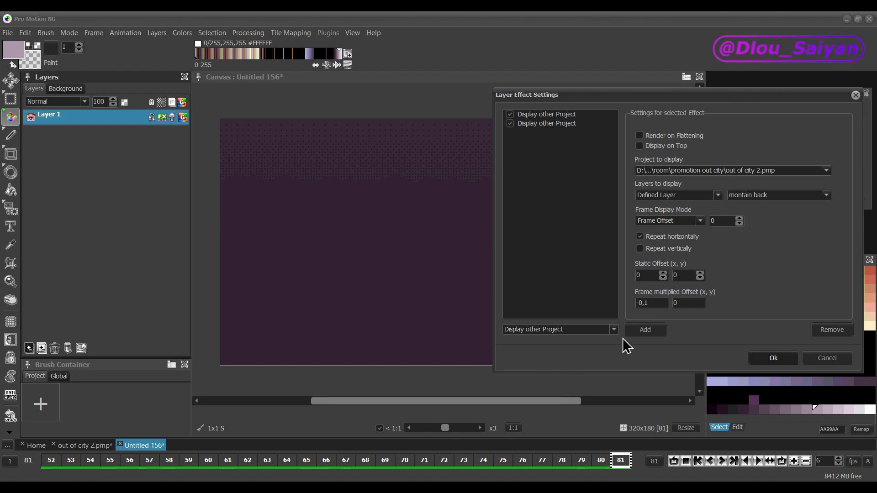
Add more Display other Project effects until the list has six, setting the newest to a defined layer of out of city 2.pmp.
{"action": "left_click", "coordinate": [645, 330]}
{"action": "left_click", "coordinate": [646, 330]}
{"action": "mouse_move", "coordinate": [547, 151]}
{"action": "left_mouse_down"}
{"action": "mouse_move", "coordinate": [556, 137]}
{"action": "mouse_move", "coordinate": [546, 115]}
{"action": "left_mouse_up"}
{"action": "left_click", "coordinate": [646, 330]}
{"action": "left_click", "coordinate": [717, 195]}
{"action": "left_click", "coordinate": [658, 237]}
{"action": "left_click", "coordinate": [826, 195]}
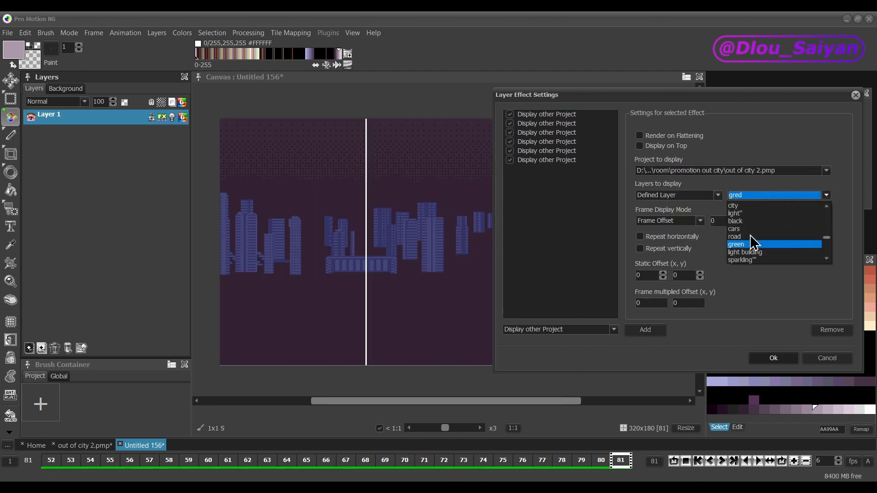
{"action": "left_click", "coordinate": [752, 239]}
Extend the effect list to ten Display other Project entries, stacking the city building layers in front of the mountains.
{"action": "left_click", "coordinate": [646, 330]}
{"action": "left_click", "coordinate": [826, 195]}
{"action": "left_click", "coordinate": [752, 208]}
{"action": "left_click", "coordinate": [645, 330]}
{"action": "left_click", "coordinate": [646, 329]}
{"action": "left_click_drag", "start_coordinate": [554, 188], "coordinate": [549, 114]}
{"action": "left_click", "coordinate": [645, 330]}
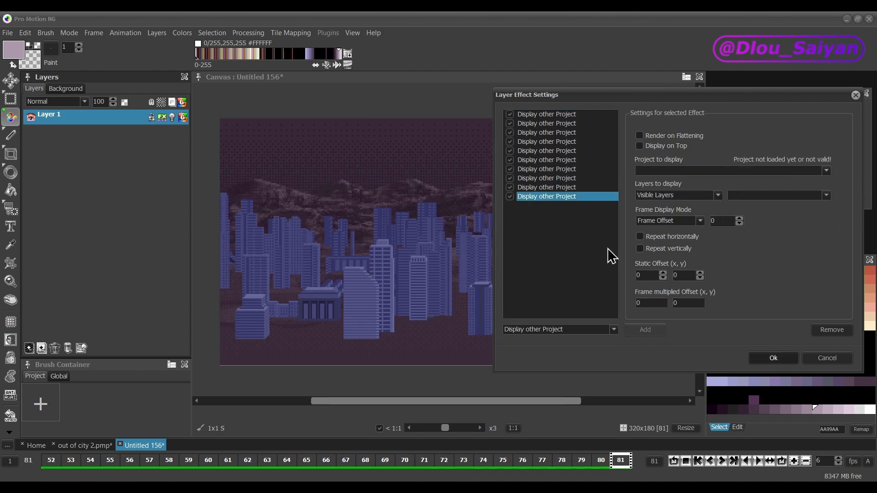
Complete the layer choice for the city effects and apply the layer effect settings to Layer 1.
{"action": "left_click", "coordinate": [826, 195]}
{"action": "left_click", "coordinate": [774, 358]}
{"action": "left_click", "coordinate": [162, 118]}
{"action": "left_click", "coordinate": [472, 126]}
{"action": "left_click", "coordinate": [572, 305]}
{"action": "left_click", "coordinate": [472, 181]}
{"action": "left_click", "coordinate": [577, 306]}
{"action": "left_click", "coordinate": [701, 361]}
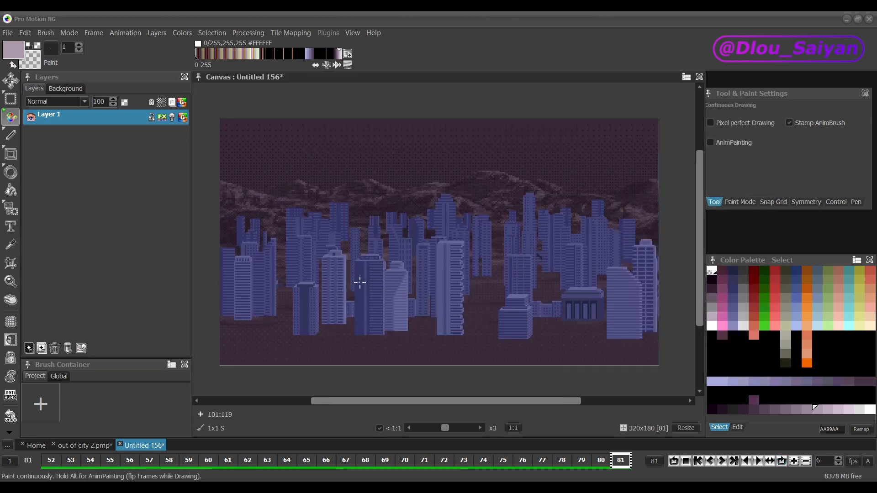
Add a new animation layer and give it Display other Project effects showing foreground layers of out of city 2.pmp, including road front.
{"action": "left_click", "coordinate": [29, 348]}
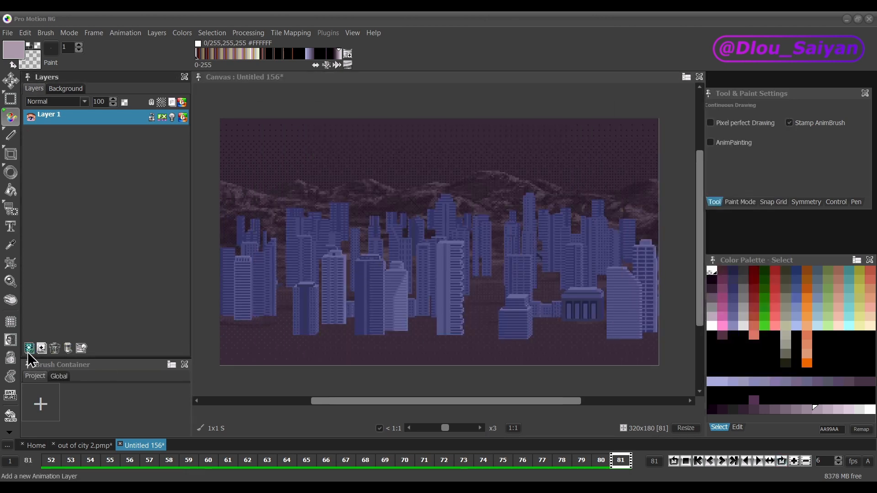
{"action": "left_click", "coordinate": [161, 118]}
{"action": "right_click", "coordinate": [161, 118]}
{"action": "left_click", "coordinate": [749, 193]}
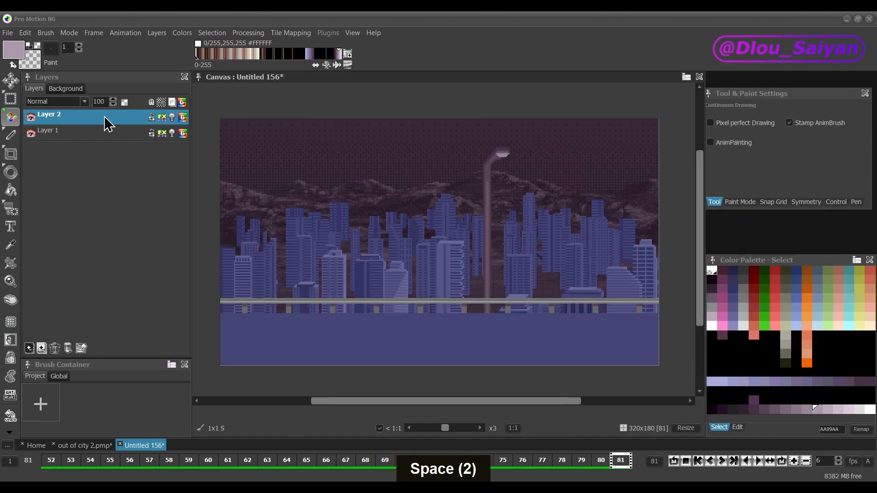
{"action": "right_click", "coordinate": [161, 117]}
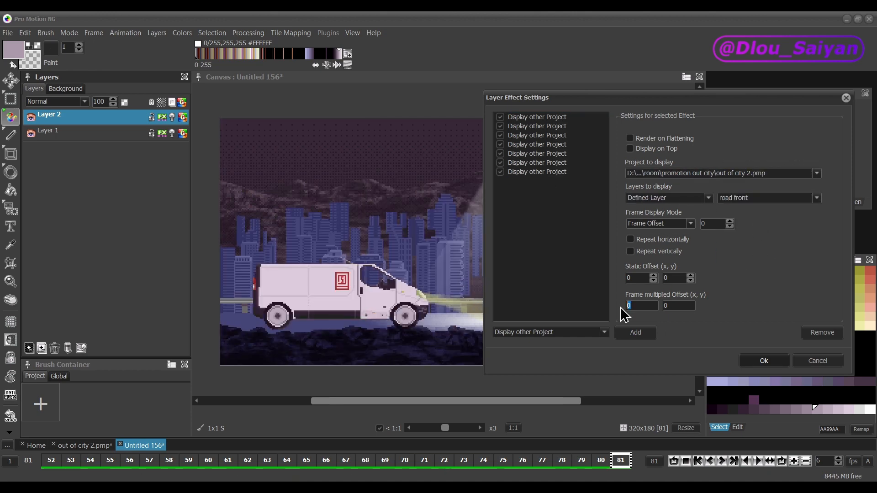
{"action": "left_click", "coordinate": [764, 361]}
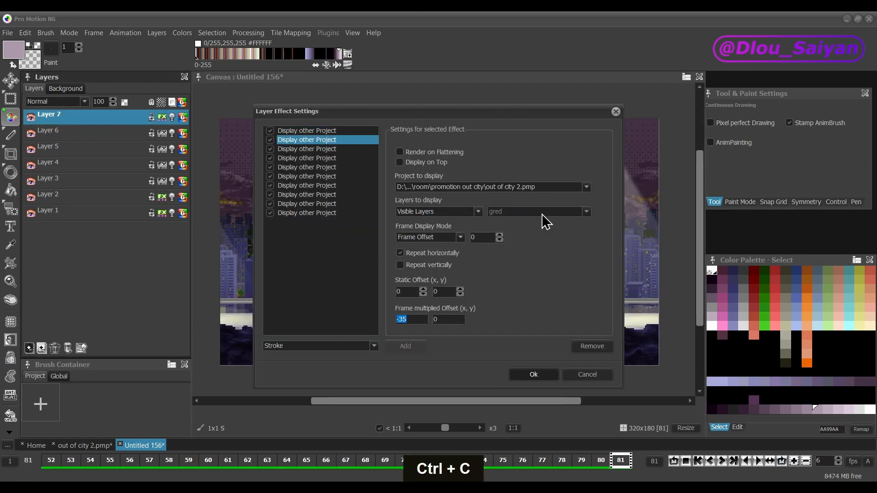
Switch the Display other Project effects of Layer 7 and Layer 6 from visible layers to defined layers of out of city 2.pmp.
{"action": "left_click", "coordinate": [667, 155]}
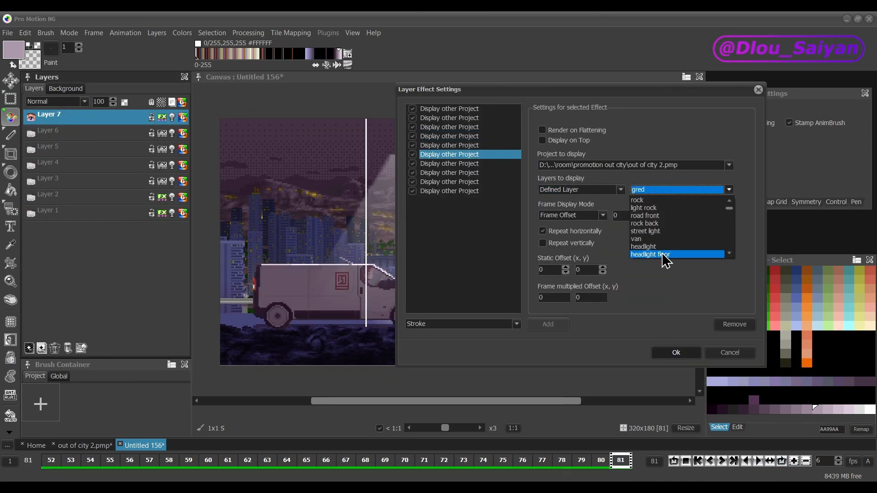
{"action": "scroll", "coordinate": [707, 246], "scroll_direction": "down", "scroll_amount": 2}
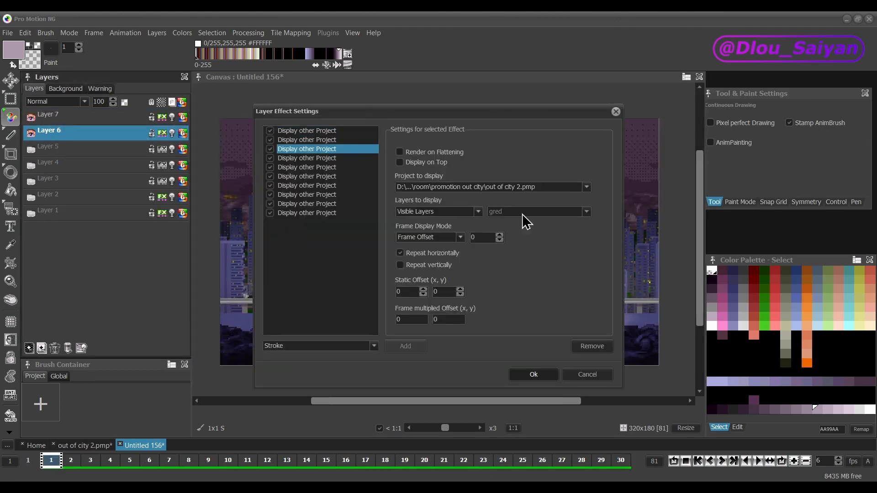
{"action": "left_click", "coordinate": [316, 149]}
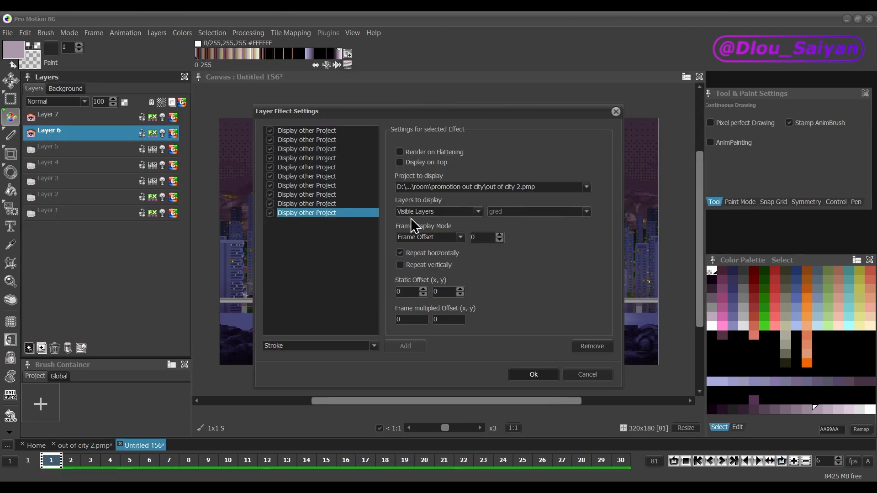
{"action": "key", "text": "Down"}
{"action": "key", "text": "Down"}
{"action": "key", "text": "Down"}
{"action": "key", "text": "Down"}
{"action": "key", "text": "Down"}
{"action": "key", "text": "Down"}
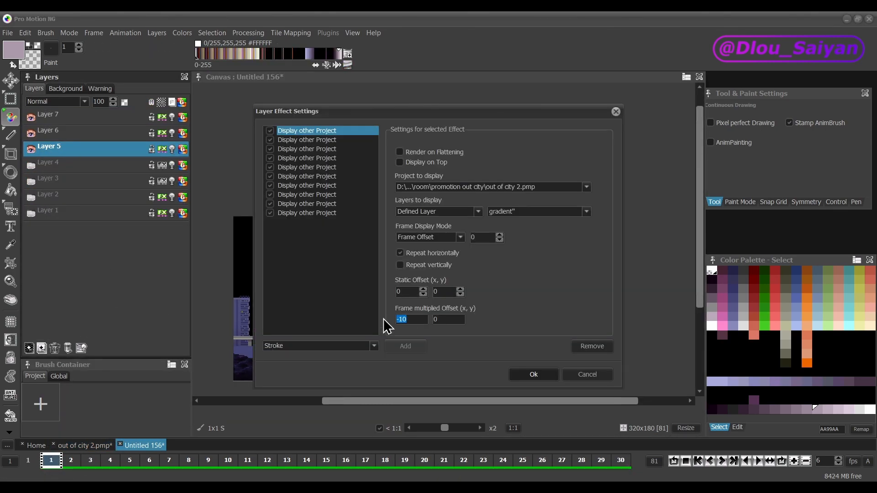
Set the frame multiplied X offset of Layer 5's Display other Project effects to -10.
{"action": "key", "text": "Down"}
{"action": "key", "text": "Down"}
{"action": "key", "text": "Down"}
{"action": "key", "text": "Down"}
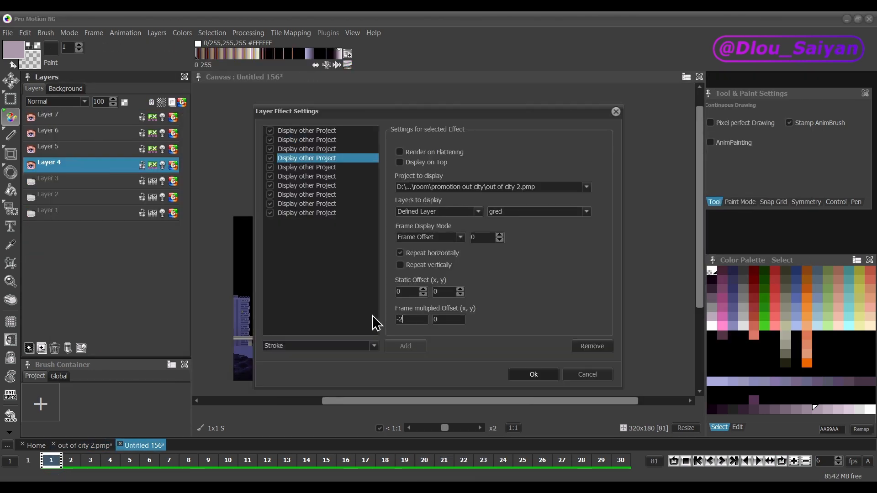
Set the frame multiplied X offset to -2 for the remaining effects in Layer 4's list.
{"action": "key", "text": "Down"}
{"action": "key", "text": "Down"}
{"action": "key", "text": "Down"}
{"action": "key", "text": "Down"}
{"action": "key", "text": "Down"}
{"action": "key", "text": "Down"}
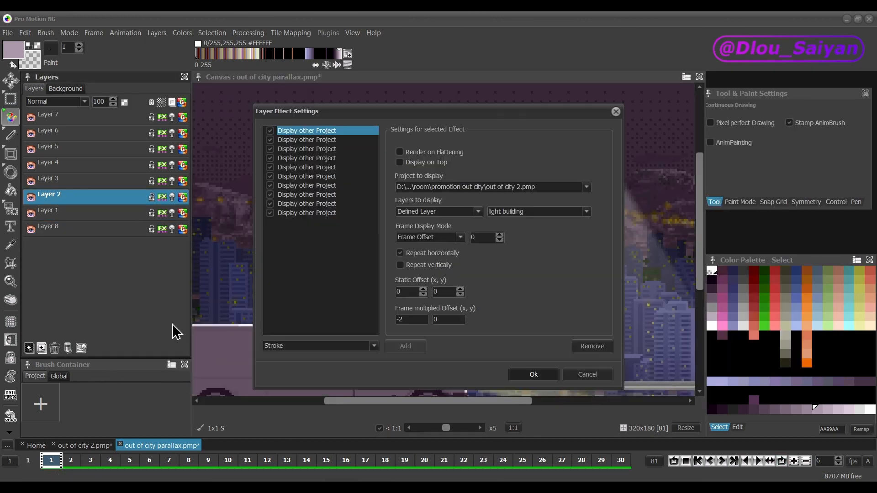
Check the gradient effect's settings in Layer 2 and the cars effect's settings in Layer 3.
{"action": "left_click", "coordinate": [314, 168]}
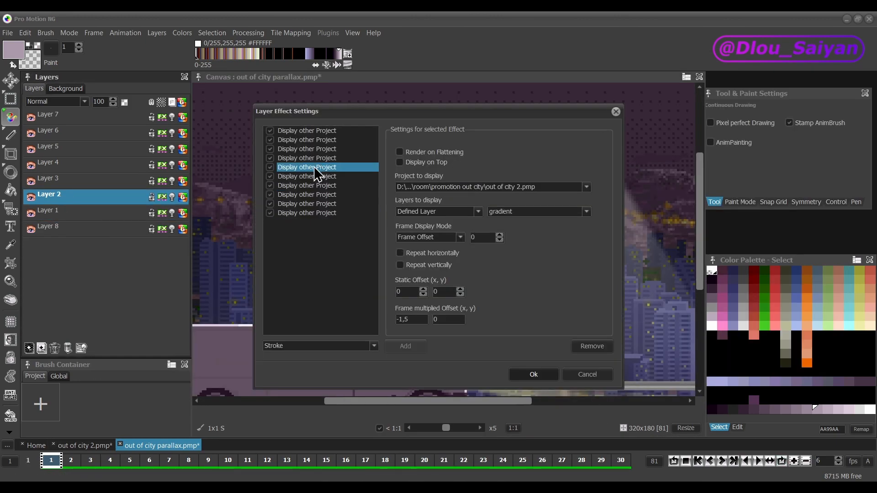
{"action": "left_click", "coordinate": [312, 195]}
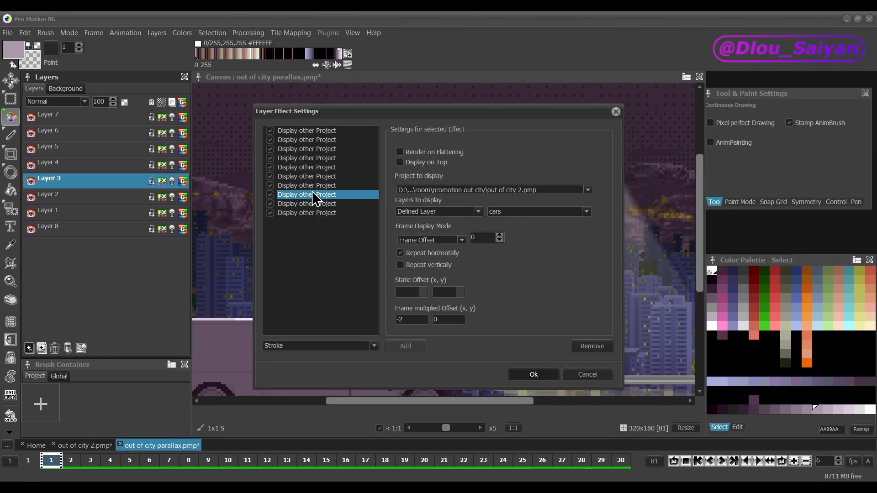